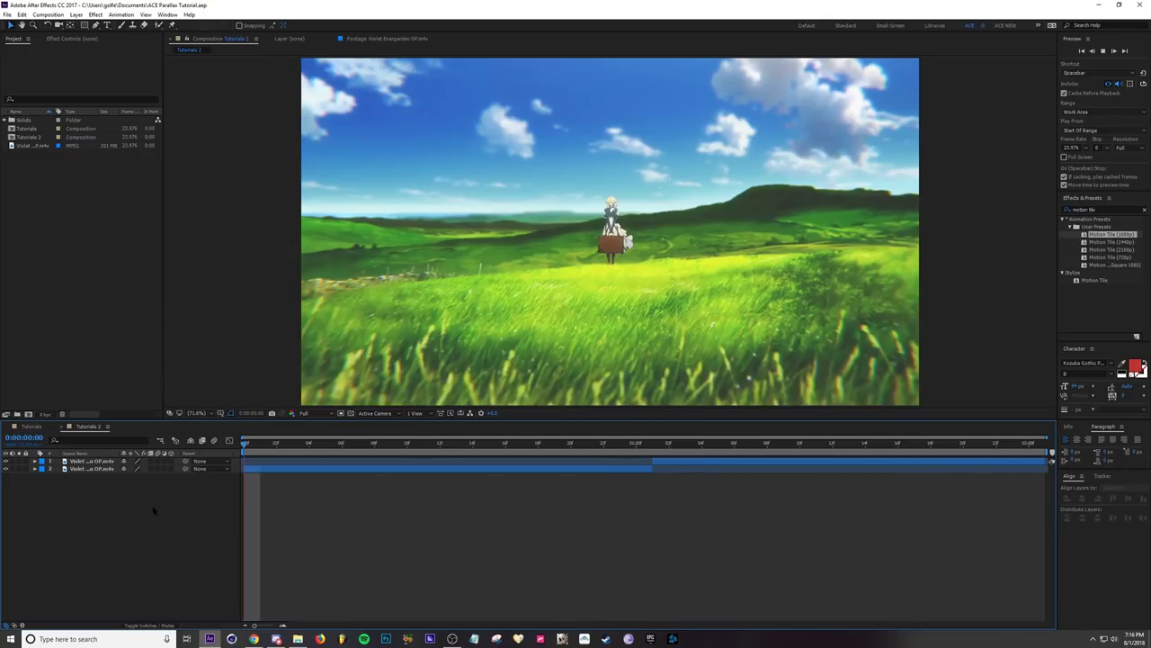
# Step: Add a two-node camera named CAM with the 35mm preset directly above the first clip's layer
pyautogui.press('space')
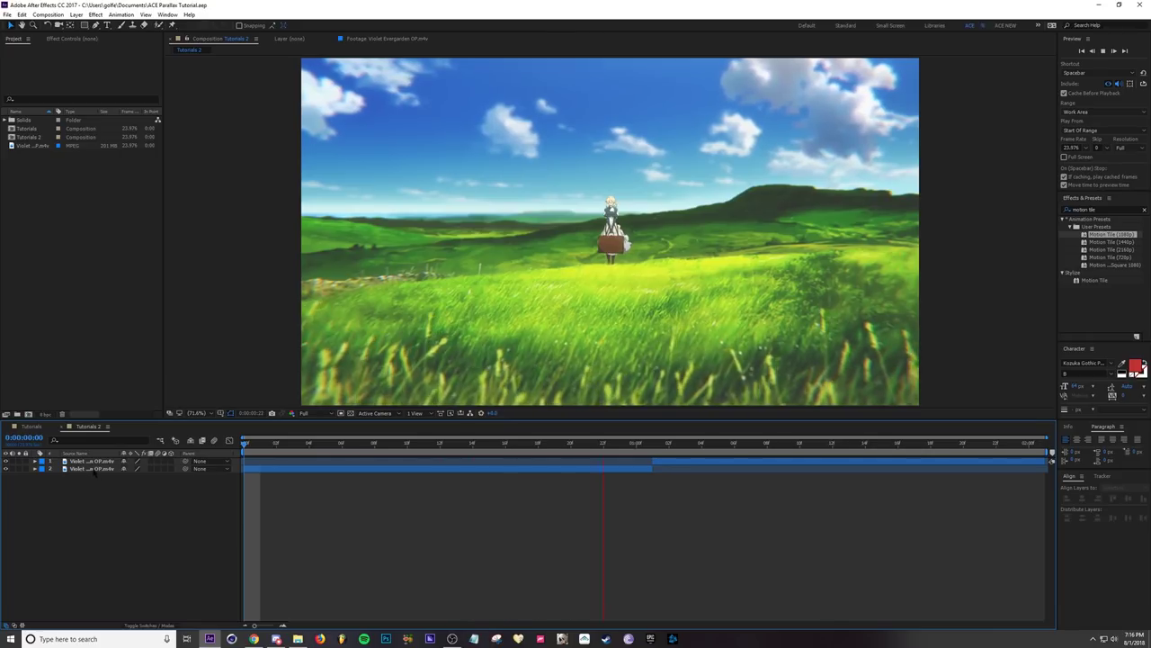
pyautogui.press('space')
pyautogui.click(92, 468)
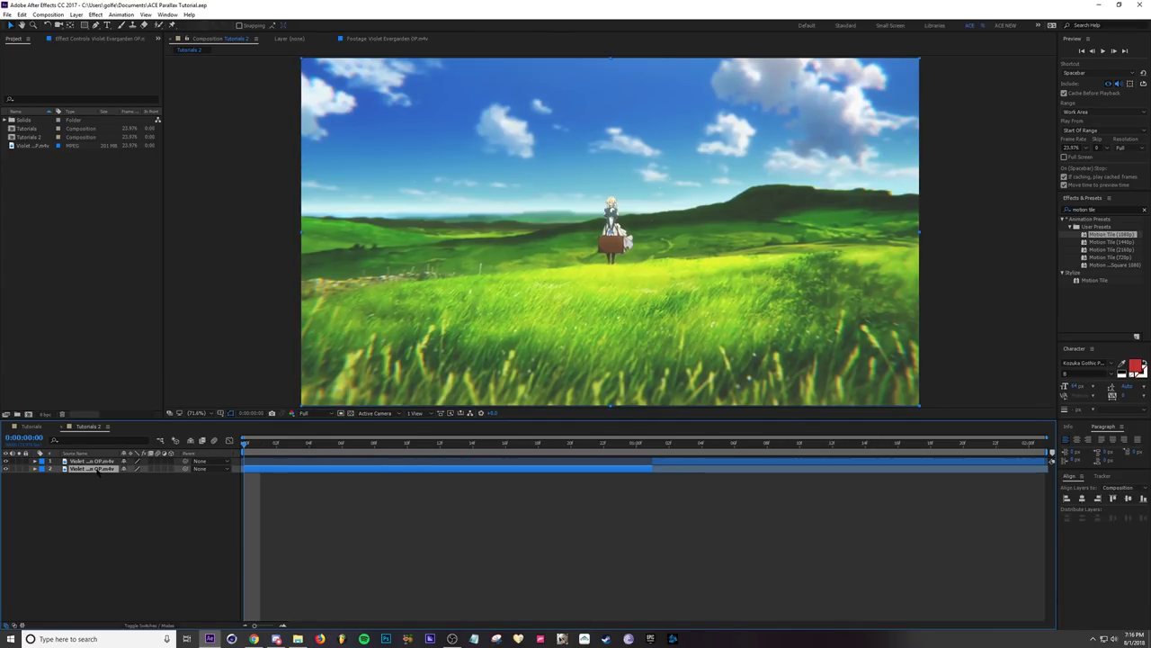
pyautogui.hotkey('ctrl', 'alt', 'shift', 'c')
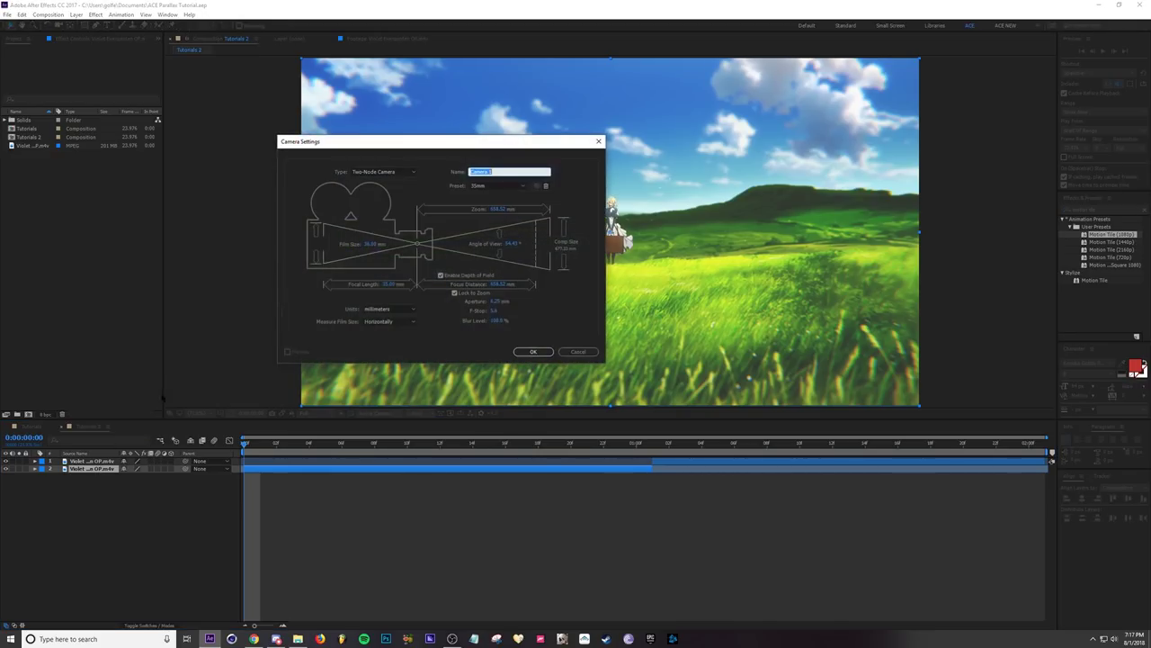
pyautogui.write('c')
pyautogui.click(493, 186)
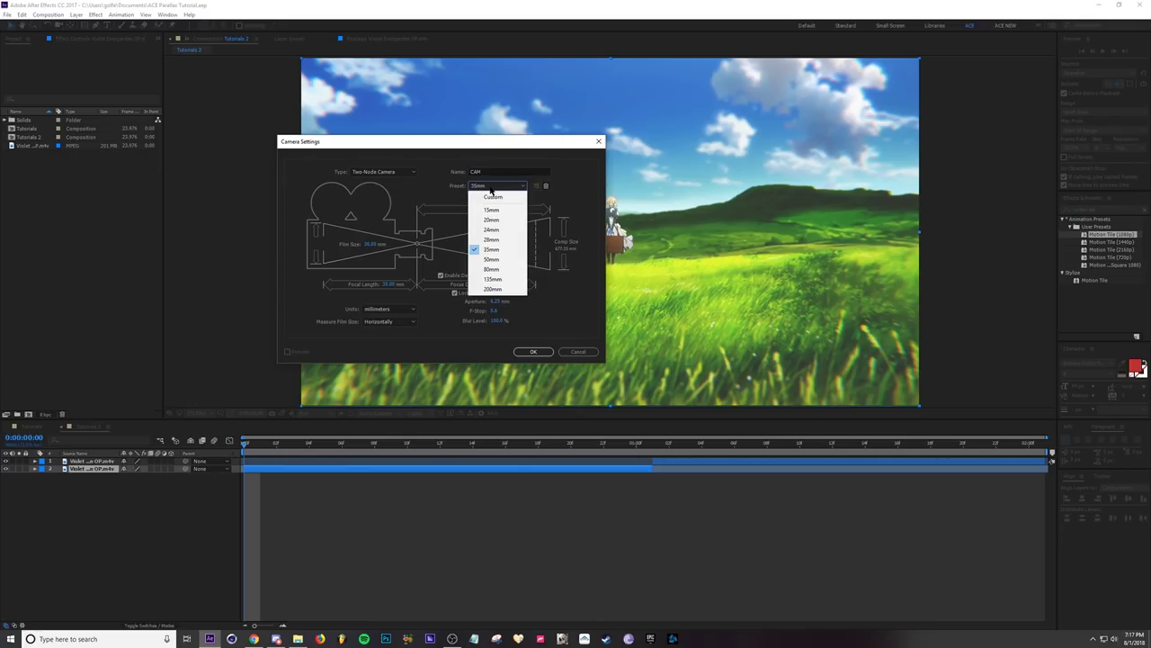
pyautogui.click(492, 253)
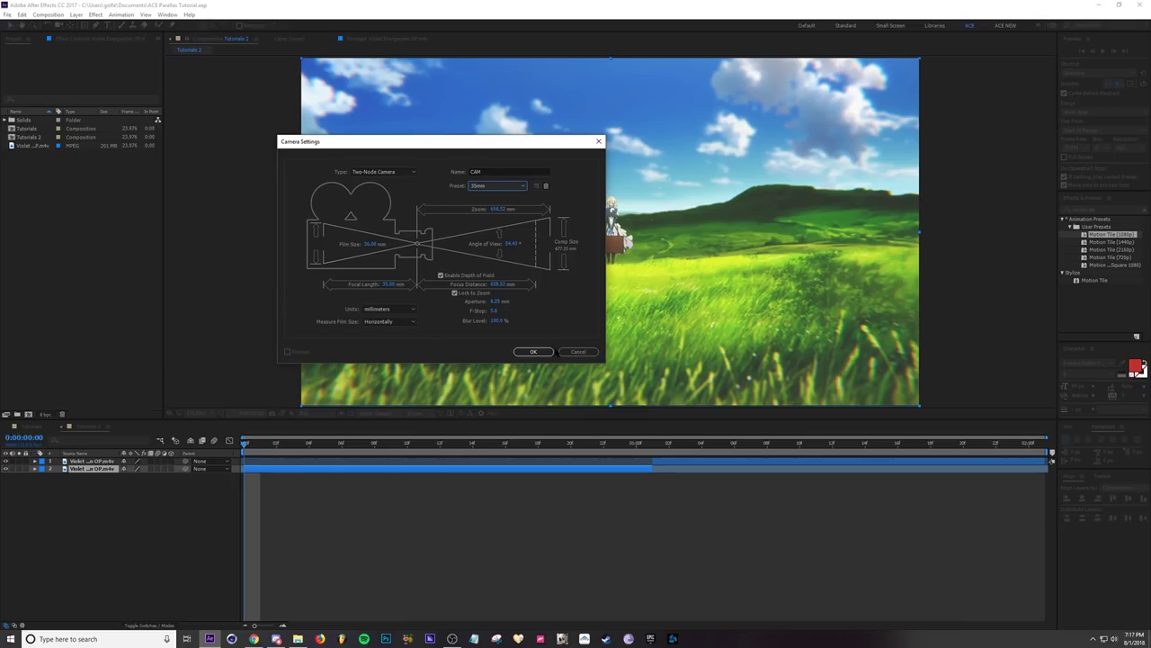
pyautogui.click(549, 352)
# Step: Trim the CAM layer to end at 0:00:01:00 with the first clip and make that clip's layer 3D
pyautogui.moveTo(537, 444); pyautogui.dragTo(635, 457)
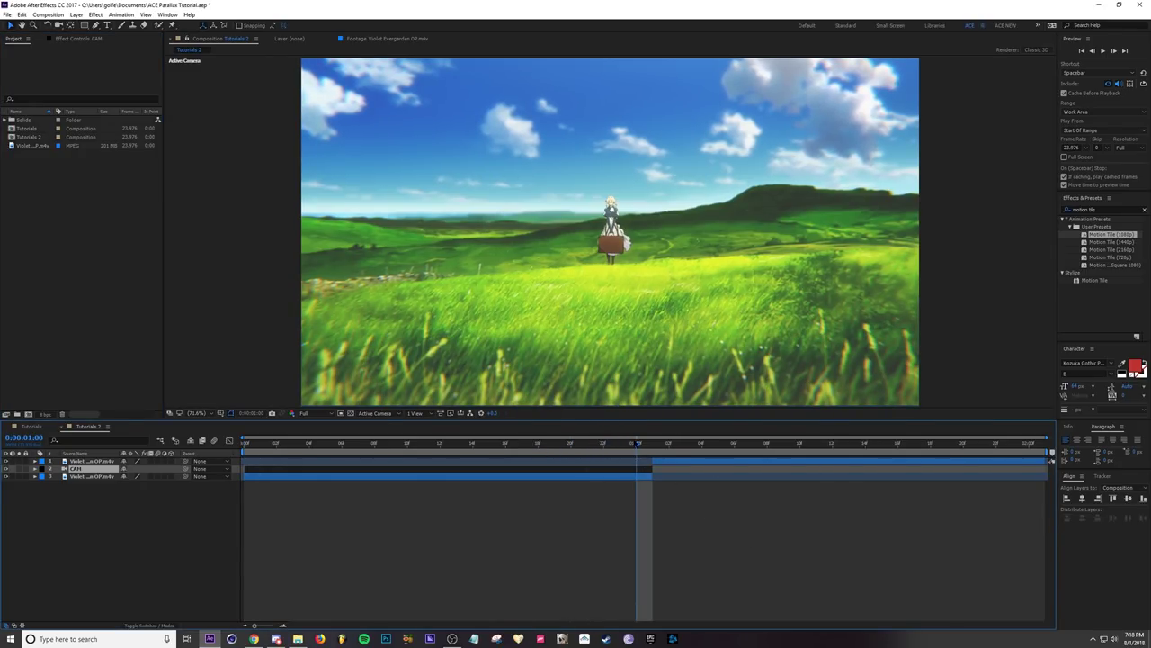
pyautogui.moveTo(636, 444); pyautogui.dragTo(245, 444)
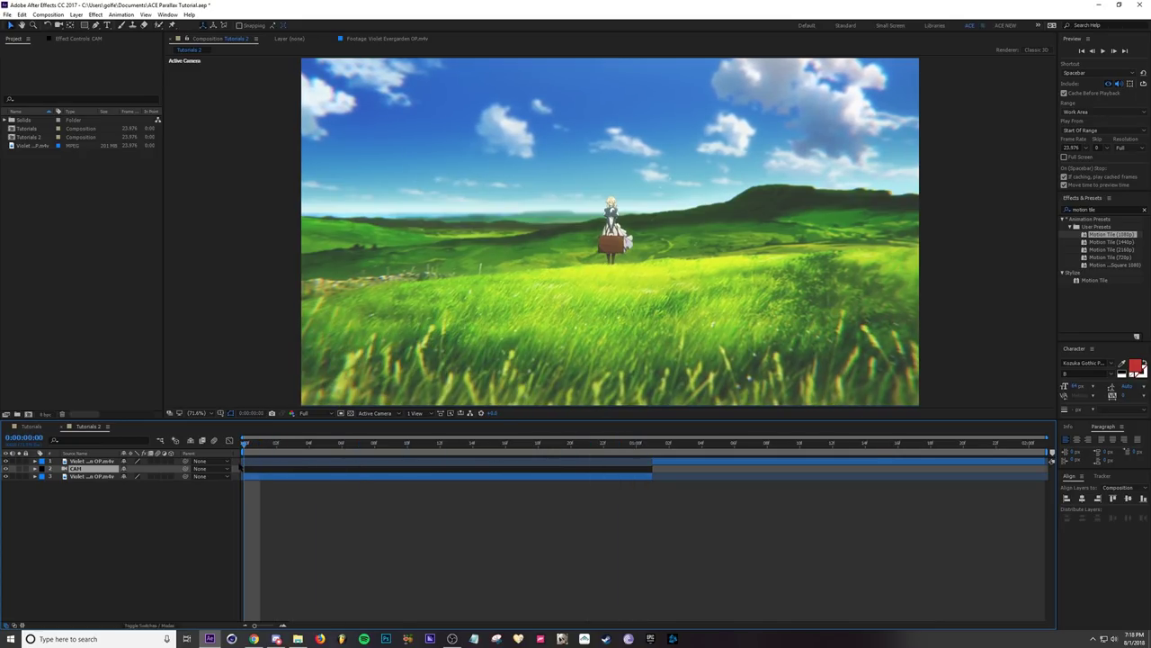
pyautogui.click(82, 476)
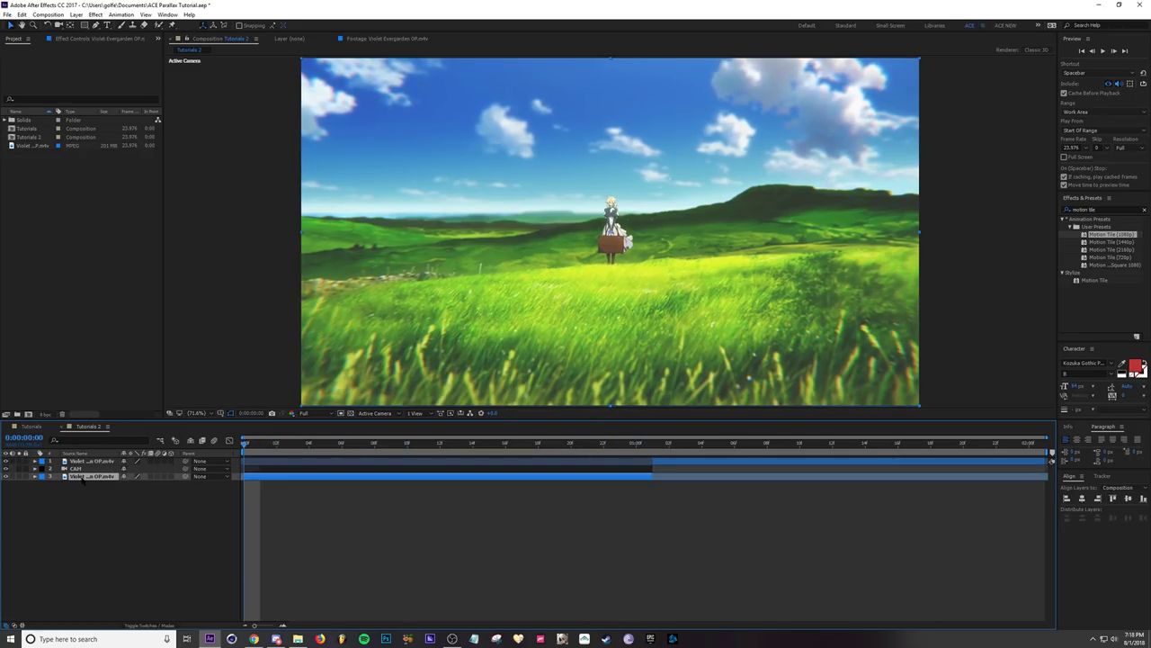
pyautogui.click(171, 475)
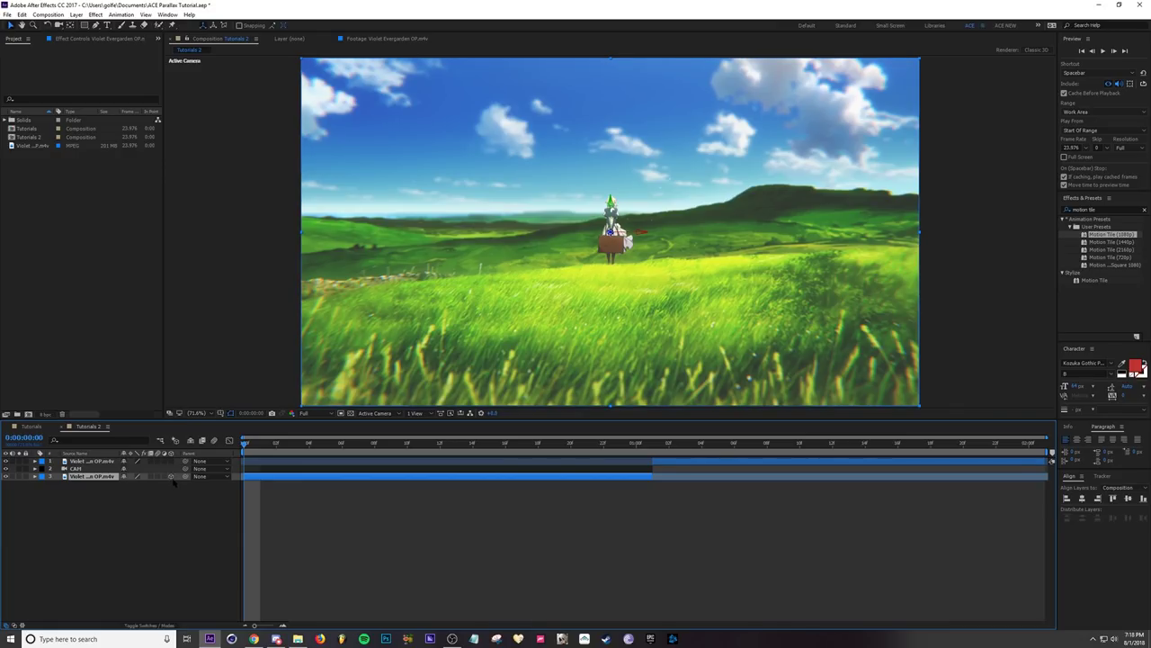
# Step: Reveal the CAM layer's Position property and try moving the camera directly with it
pyautogui.click(76, 469)
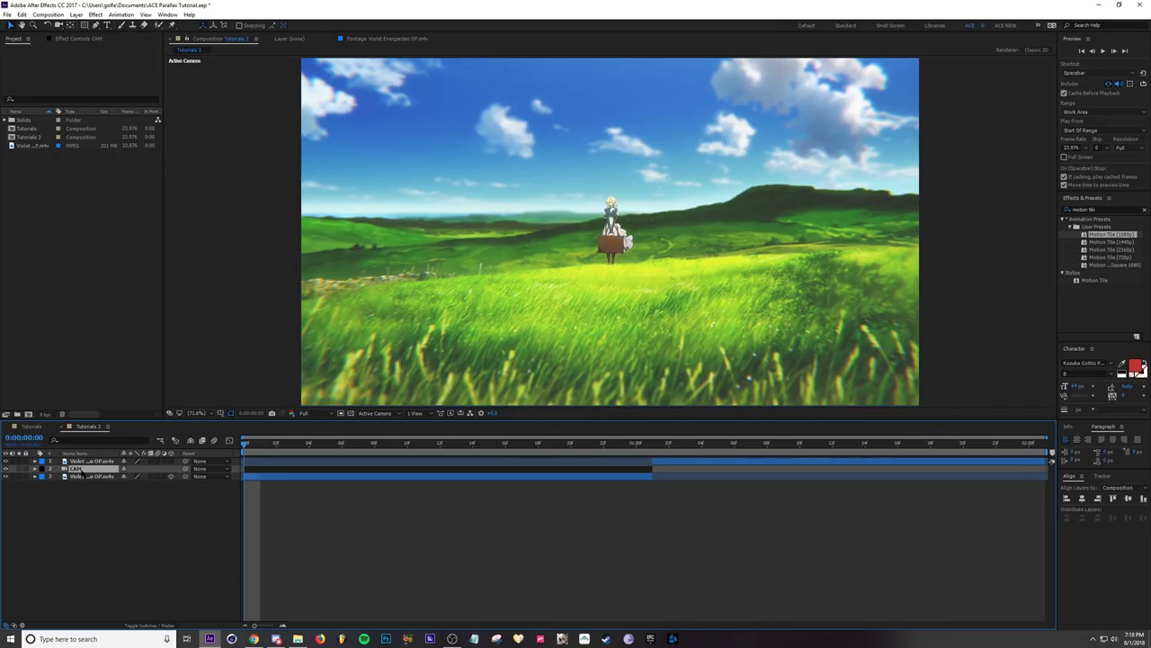
pyautogui.press('p')
pyautogui.moveTo(260, 483); pyautogui.dragTo(100, 466)
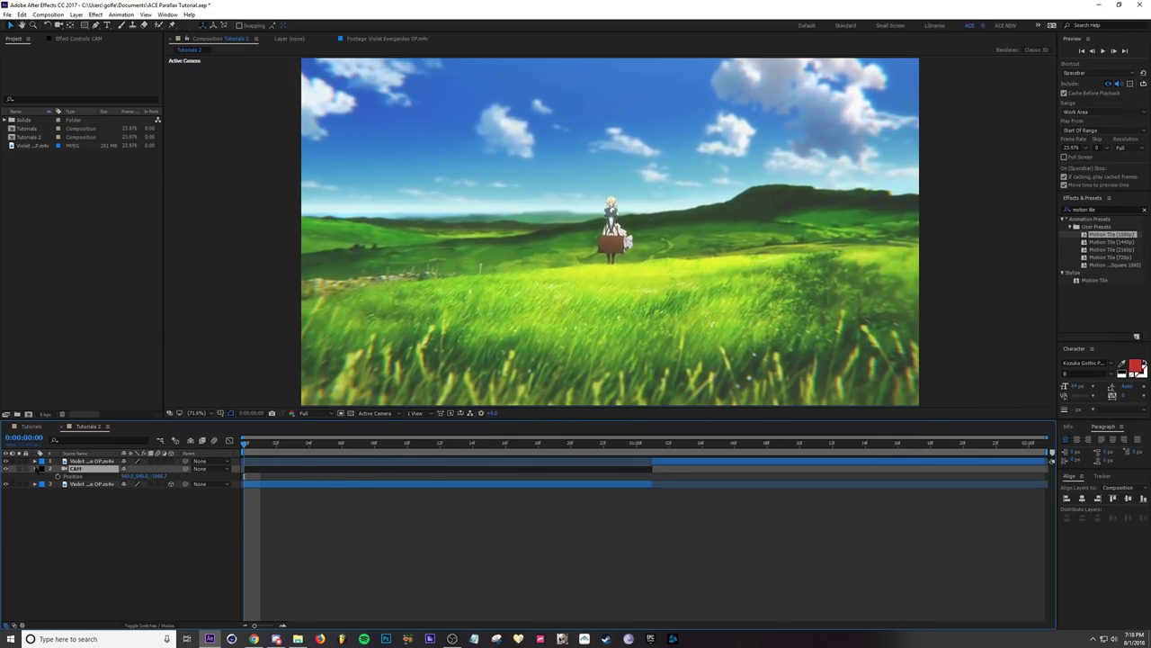
pyautogui.click(35, 468)
pyautogui.press('p')
pyautogui.rightClick(76, 476)
pyautogui.click(33, 478)
pyautogui.click(35, 468)
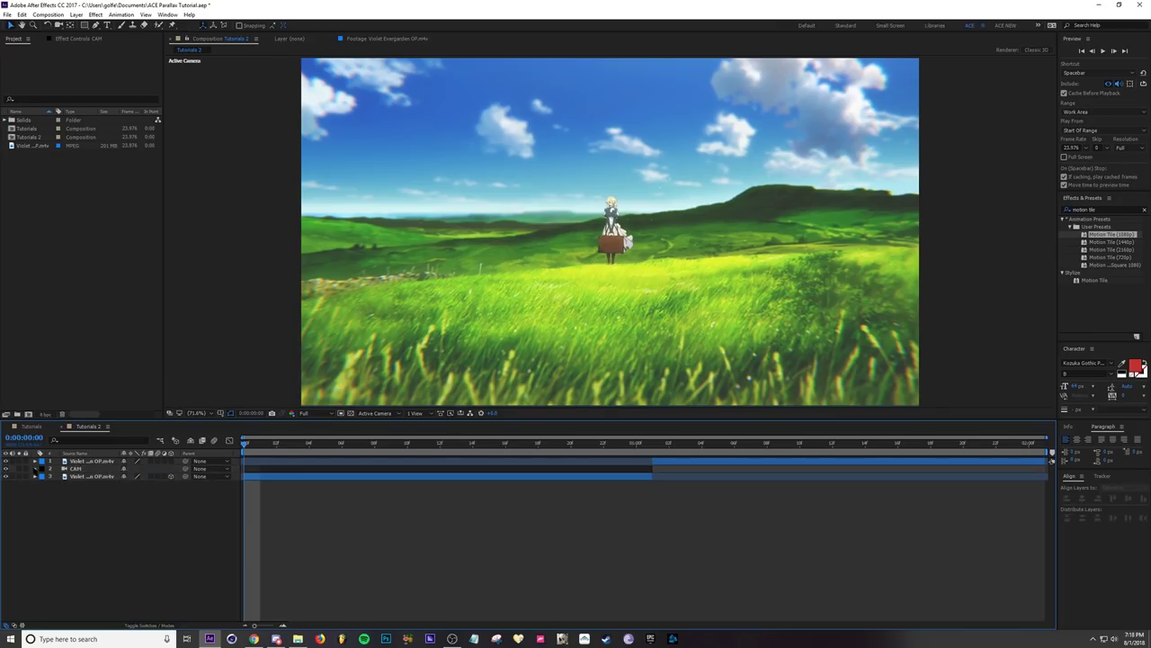
pyautogui.click(77, 468)
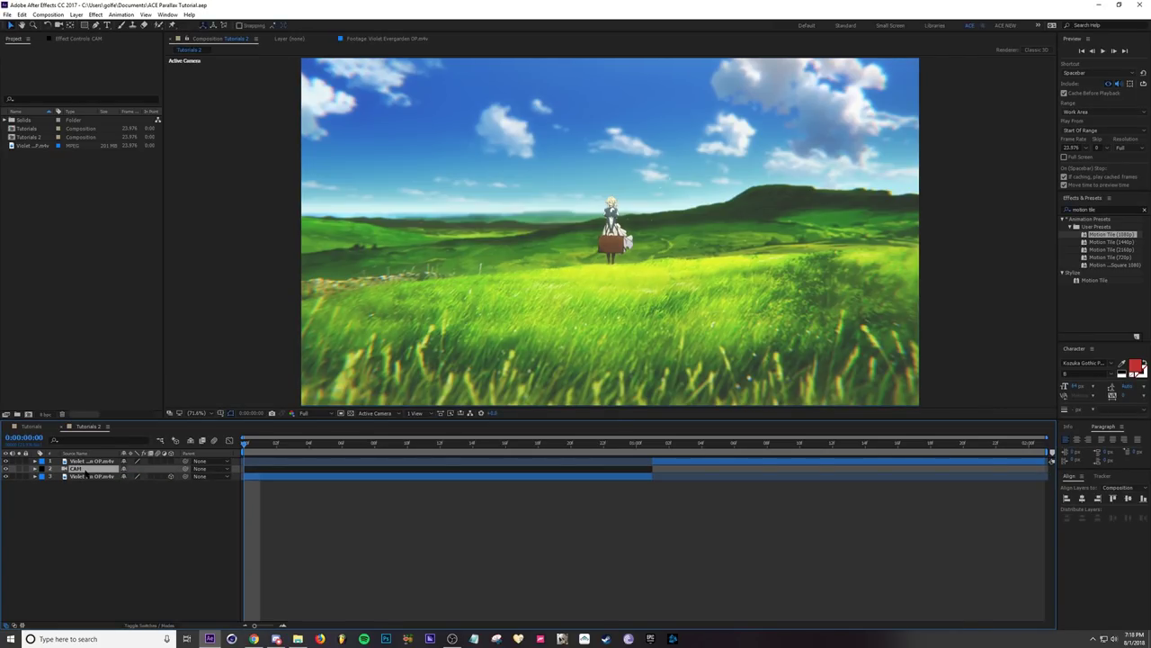
pyautogui.press('p')
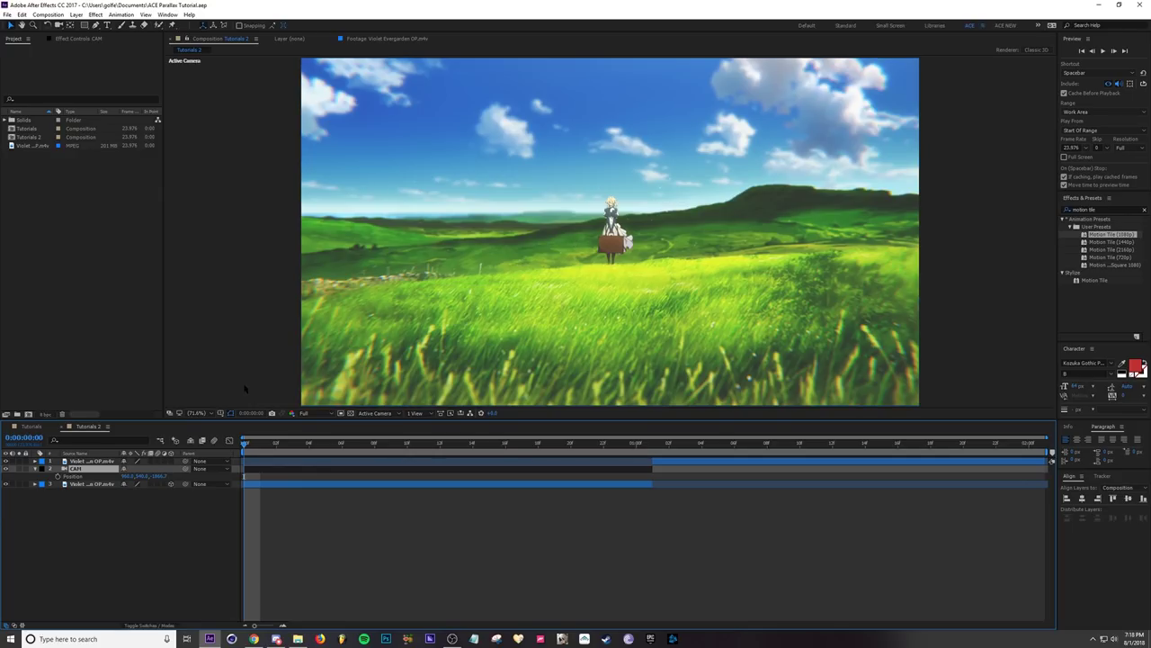
pyautogui.moveTo(144, 475); pyautogui.dragTo(200, 441)
pyautogui.click(36, 468)
# Step: Add a null object, place it directly above the CAM layer and trim its end to 0:00:01:00
pyautogui.click(105, 520)
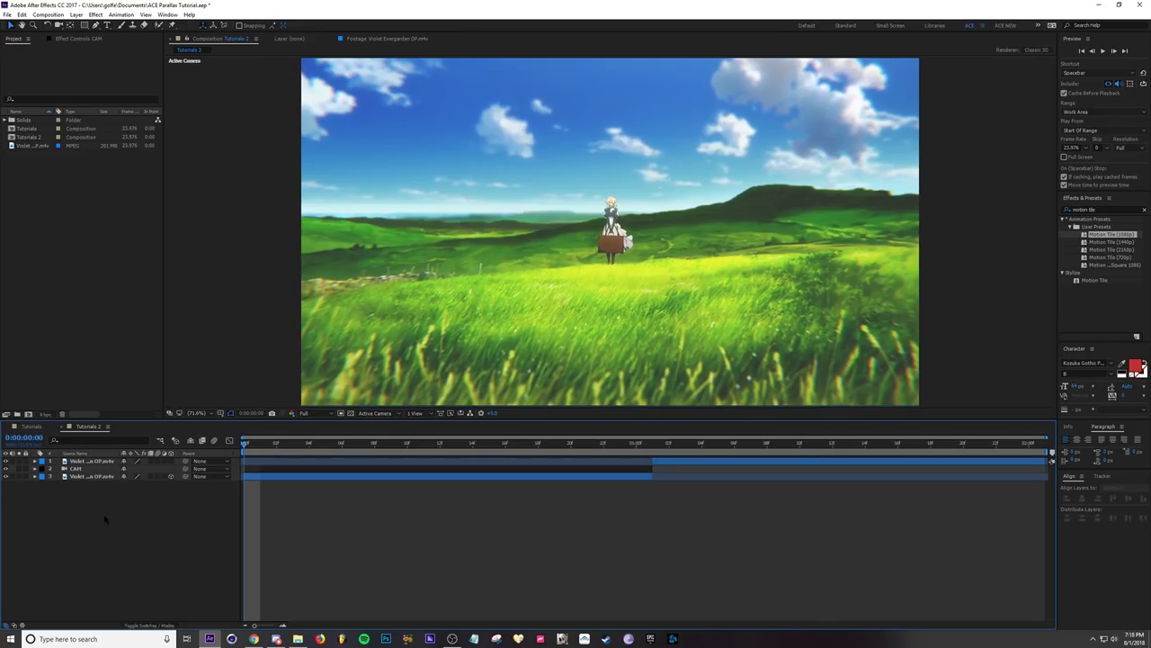
pyautogui.hotkey('ctrl', 'alt', 'shift', 'y')
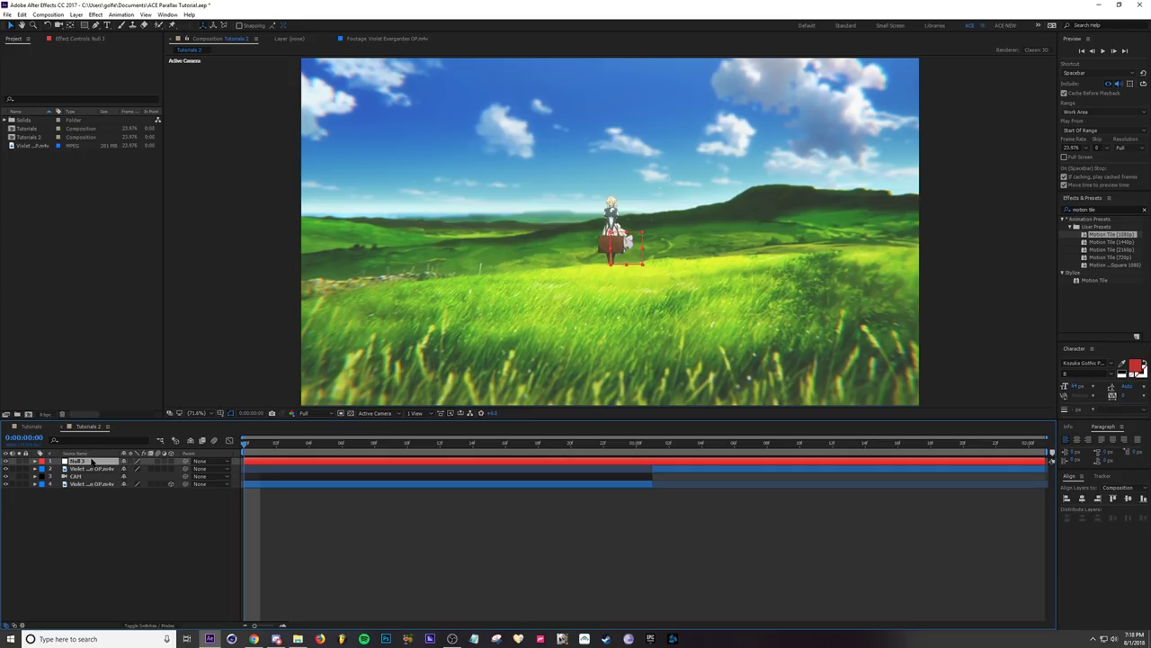
pyautogui.moveTo(91, 460); pyautogui.dragTo(97, 473)
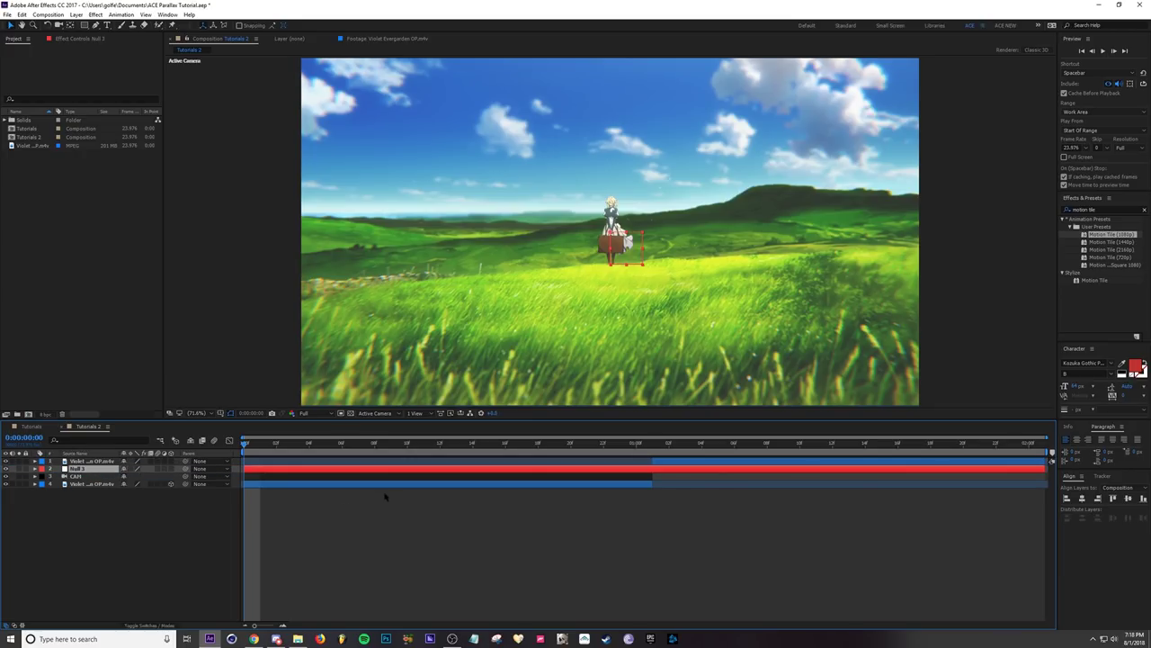
pyautogui.click(636, 443)
pyautogui.hotkey('alt', ']')
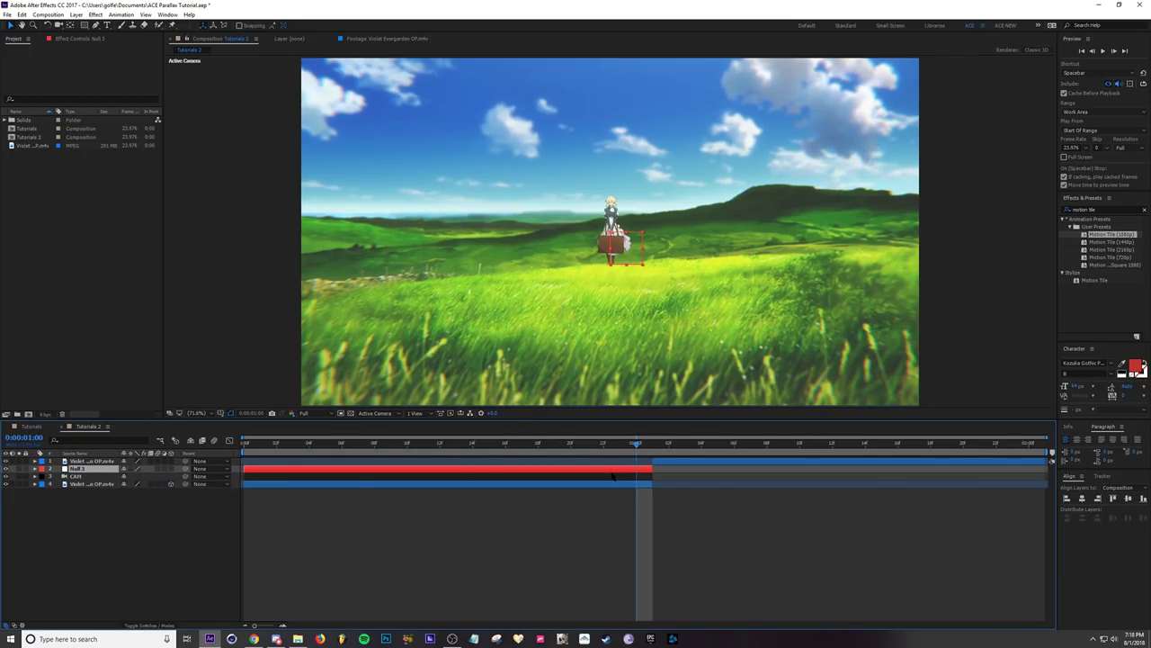
pyautogui.press('Home')
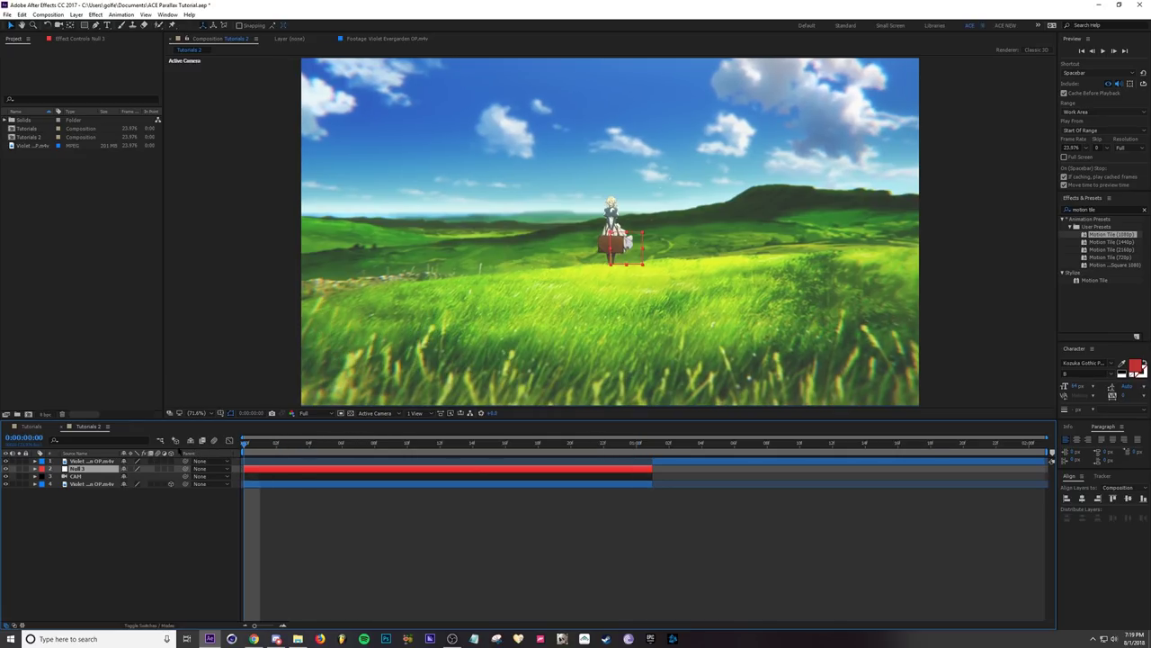
# Step: Make the null object's layer 3D and rename it CAM Control
pyautogui.click(172, 468)
pyautogui.press('Return')
pyautogui.write('CAM Control')
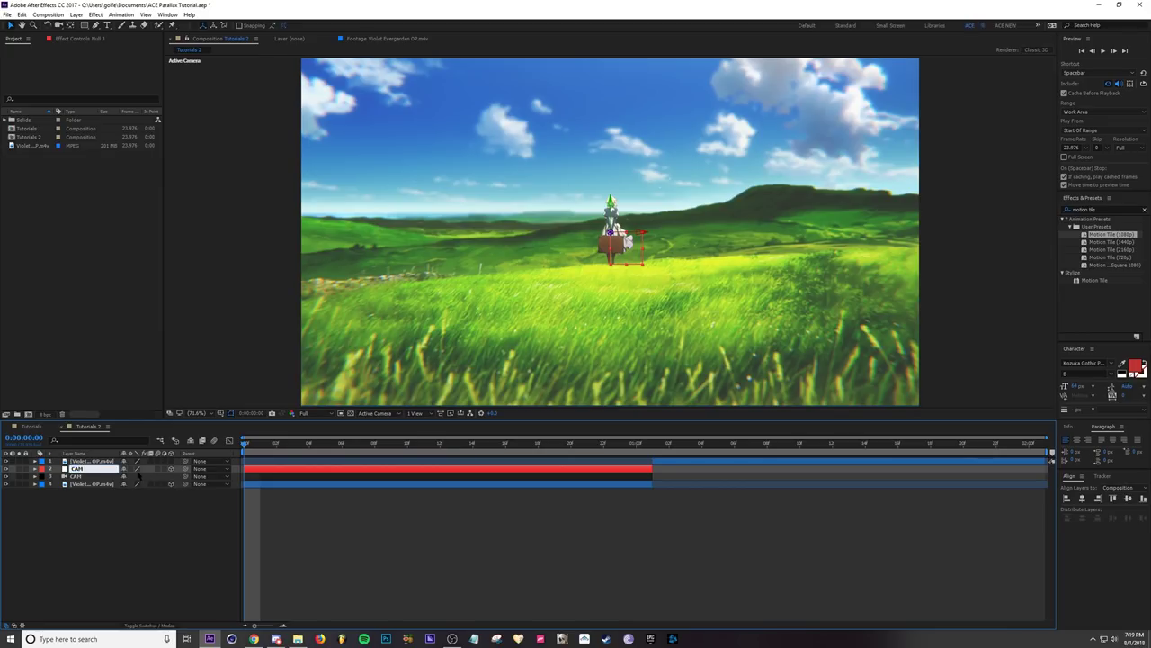
# Step: Parent the CAM camera layer to the CAM Control null
pyautogui.click(85, 478)
pyautogui.moveTo(185, 477); pyautogui.dragTo(84, 474)
# Step: Try shifting CAM Control's Position to test how the null moves the camera
pyautogui.press('p')
pyautogui.moveTo(156, 477)
pyautogui.mouseDown()
pyautogui.moveTo(393, 472)
pyautogui.moveTo(160, 477)
pyautogui.mouseUp()
pyautogui.hotkey('ctrl', 'z')
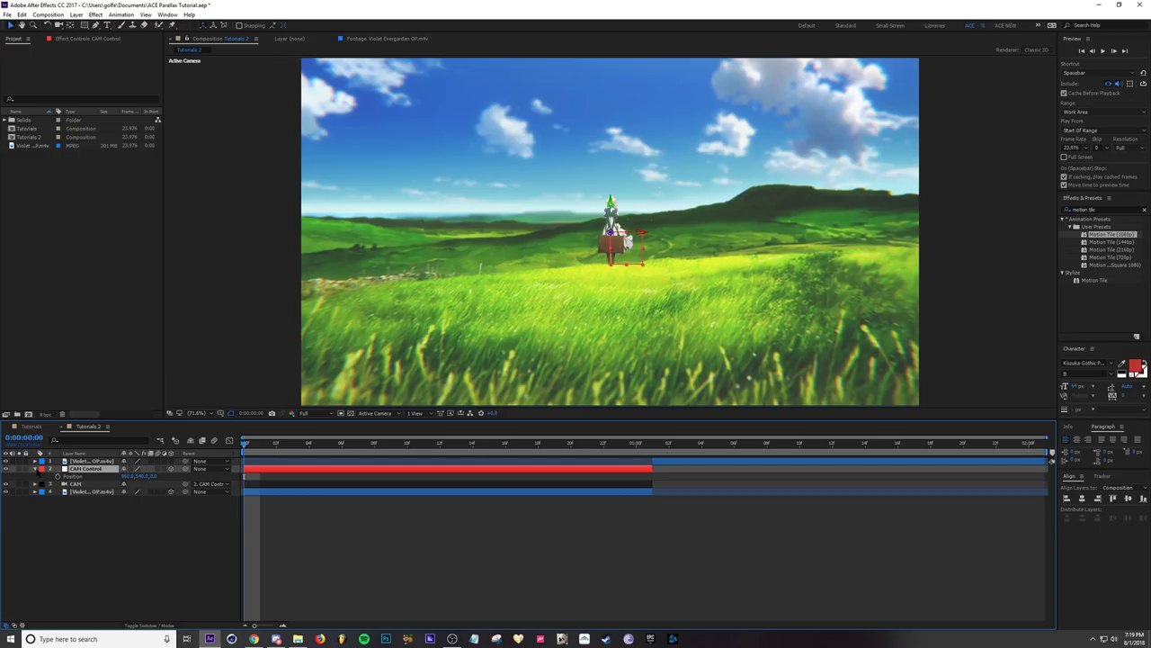
pyautogui.click(36, 469)
# Step: Save the project and add a shape layer directly above the first clip, trimmed to end together with it
pyautogui.hotkey('ctrl', 's')
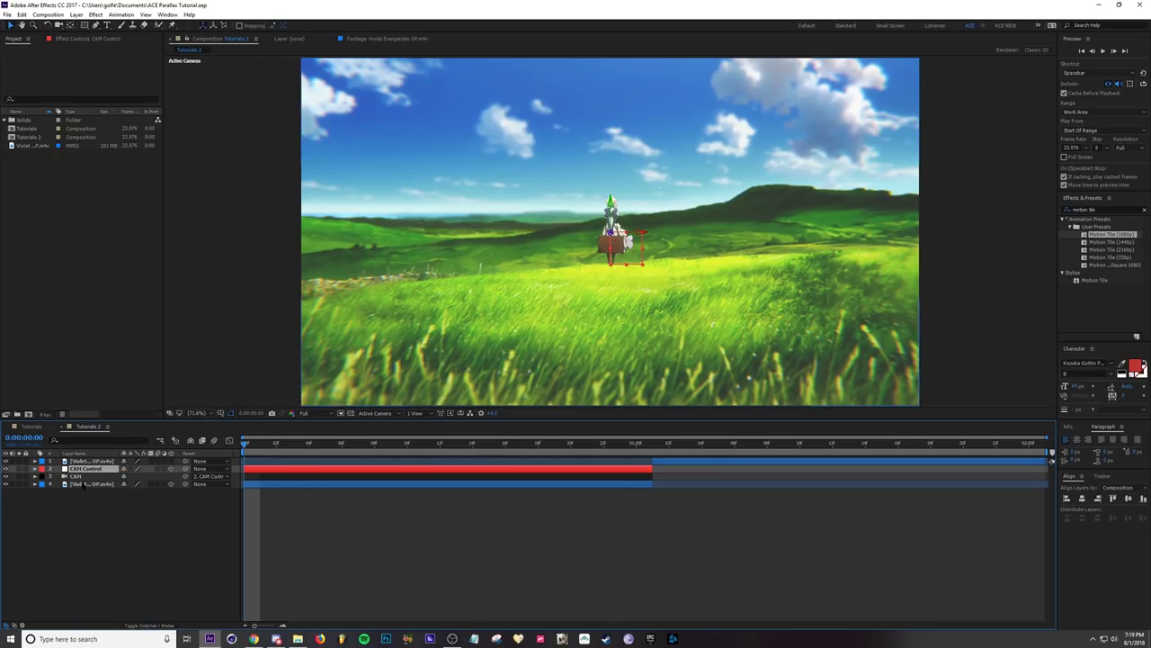
pyautogui.click(85, 484)
pyautogui.rightClick(87, 495)
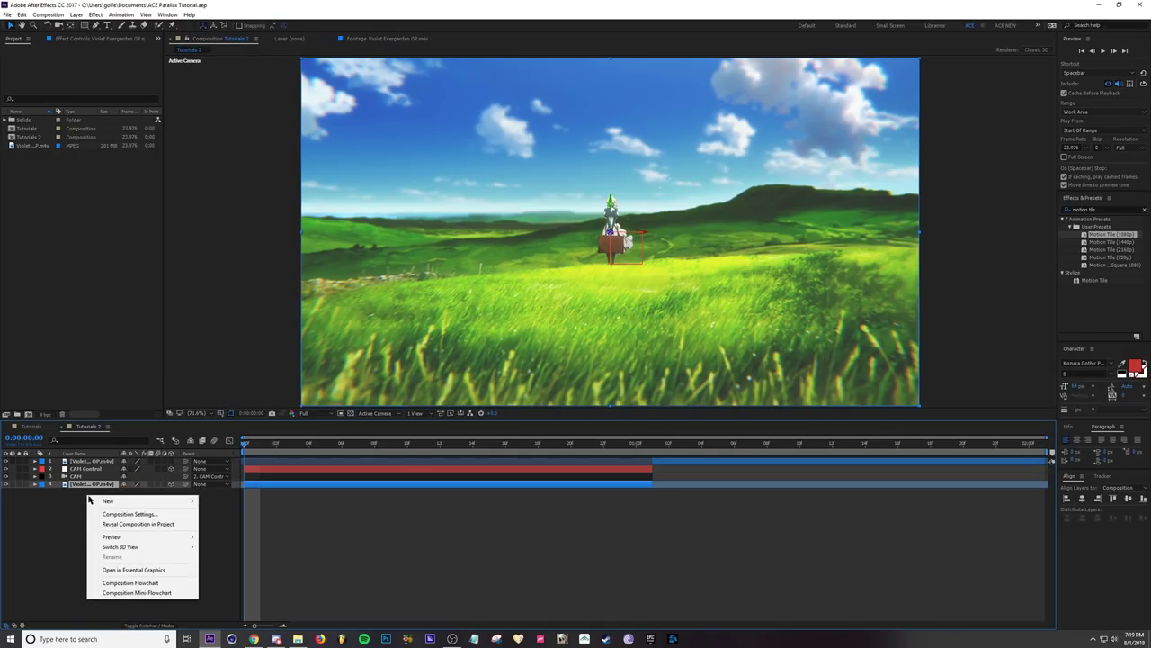
pyautogui.moveTo(116, 501)
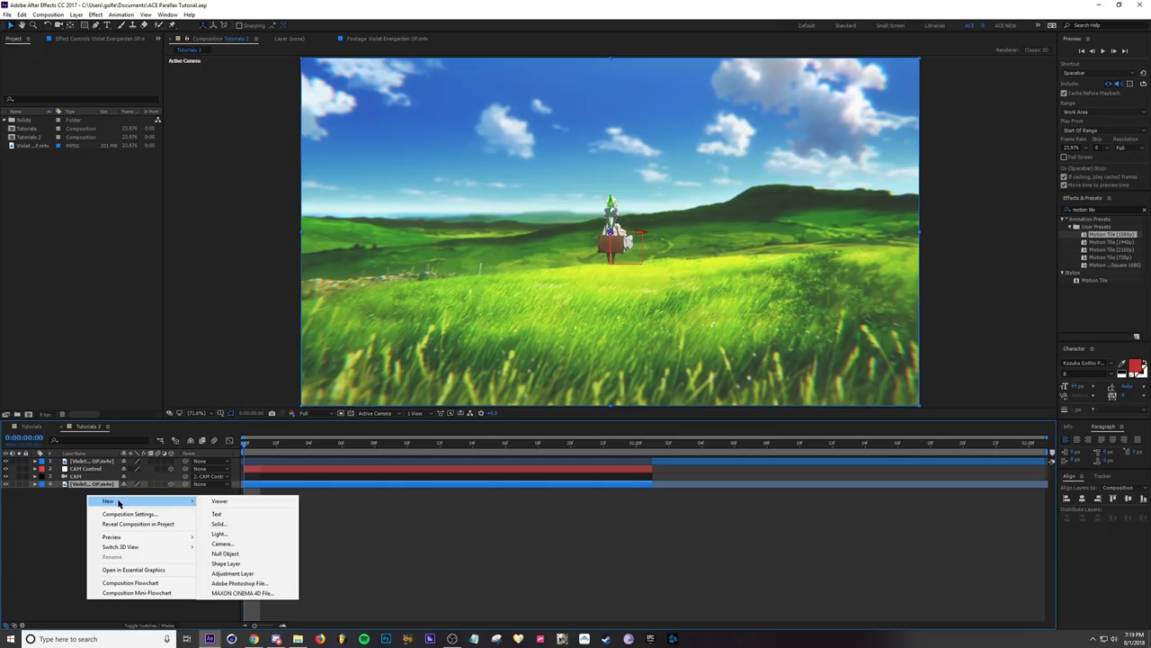
pyautogui.click(245, 564)
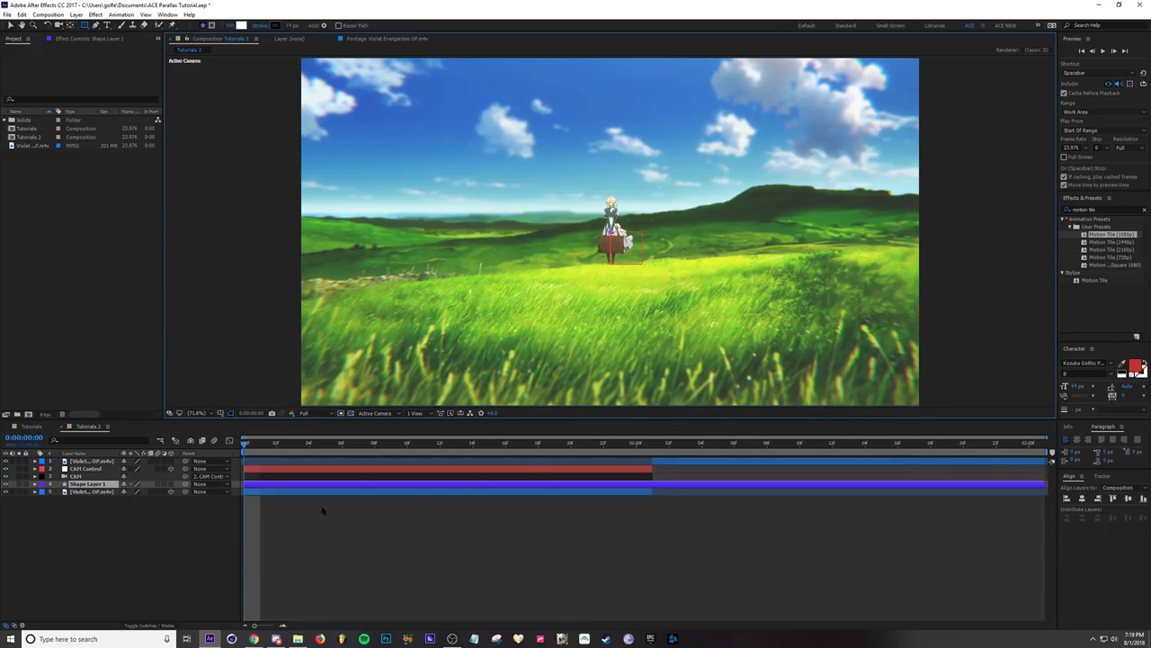
pyautogui.hotkey('alt', ']')
pyautogui.moveTo(261, 487); pyautogui.dragTo(671, 510)
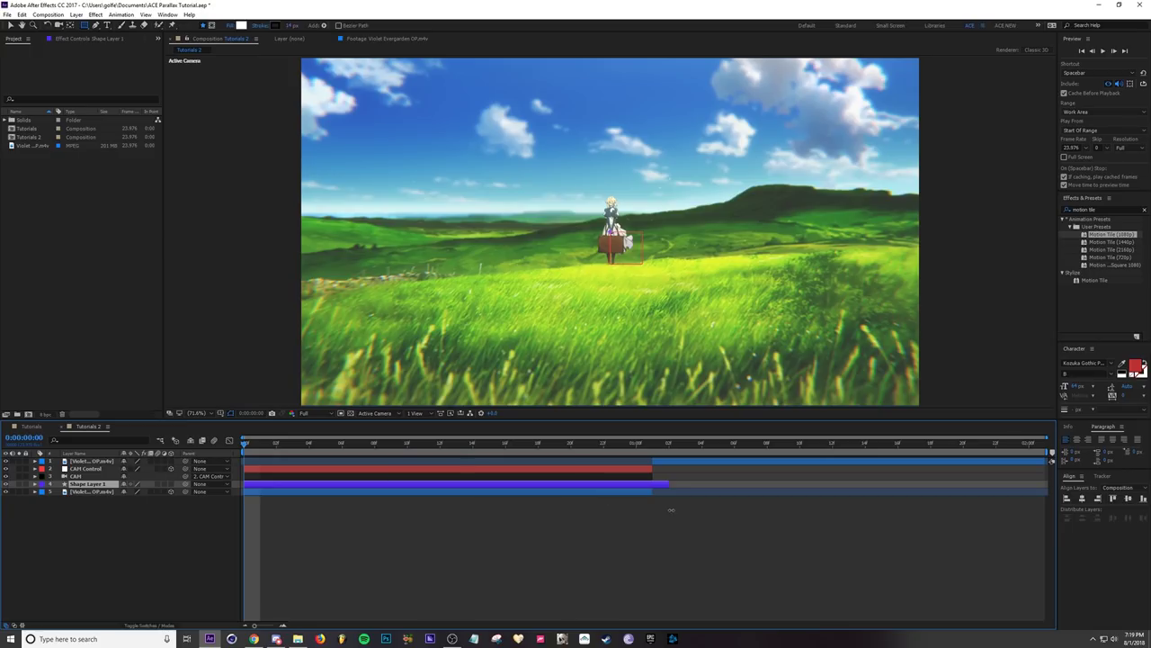
# Step: Add an empty group to the contents of Shape Layer 1
pyautogui.click(36, 484)
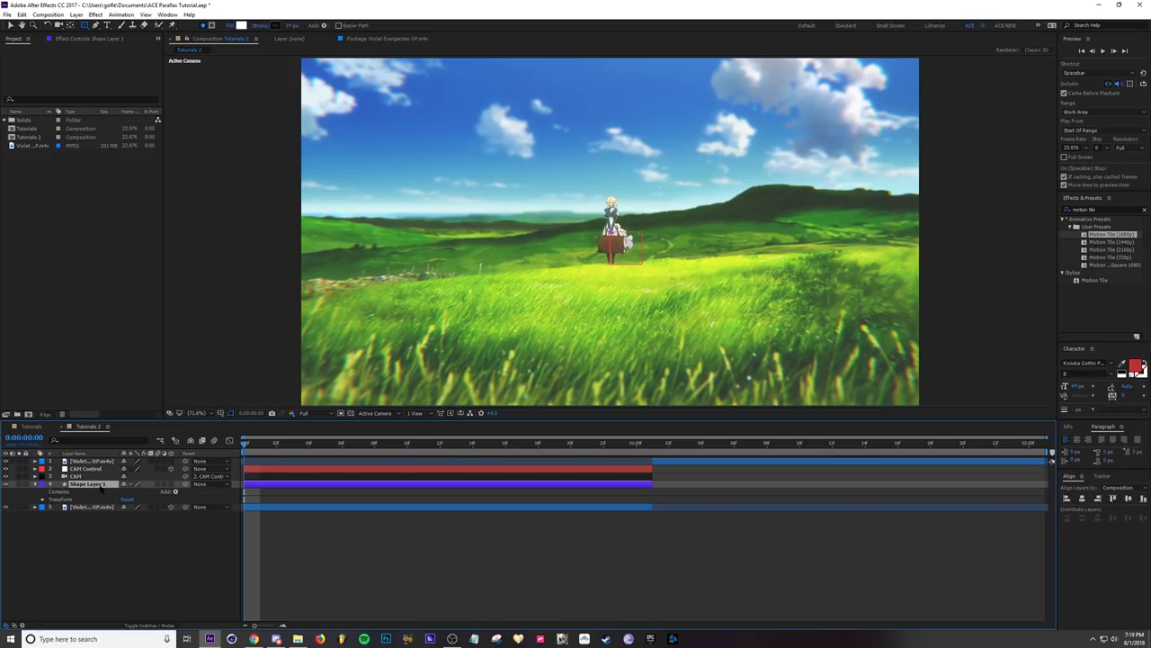
pyautogui.click(42, 499)
pyautogui.click(42, 500)
pyautogui.click(175, 491)
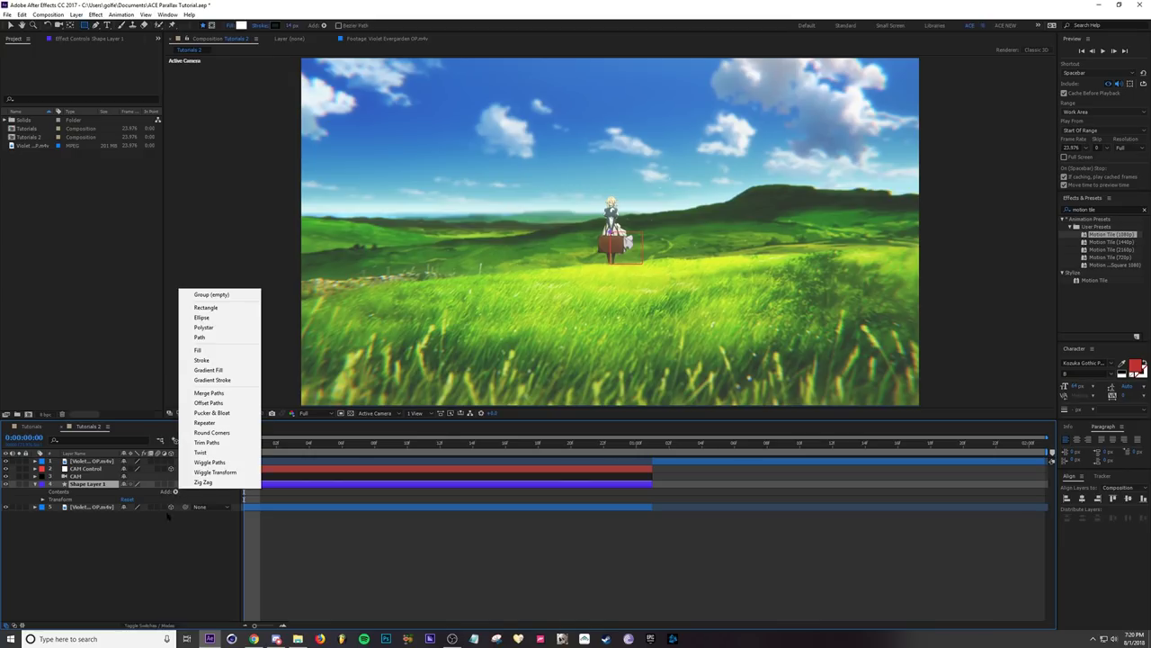
pyautogui.click(221, 295)
# Step: Add an ellipse path inside Group 1 of the shape layer
pyautogui.click(175, 491)
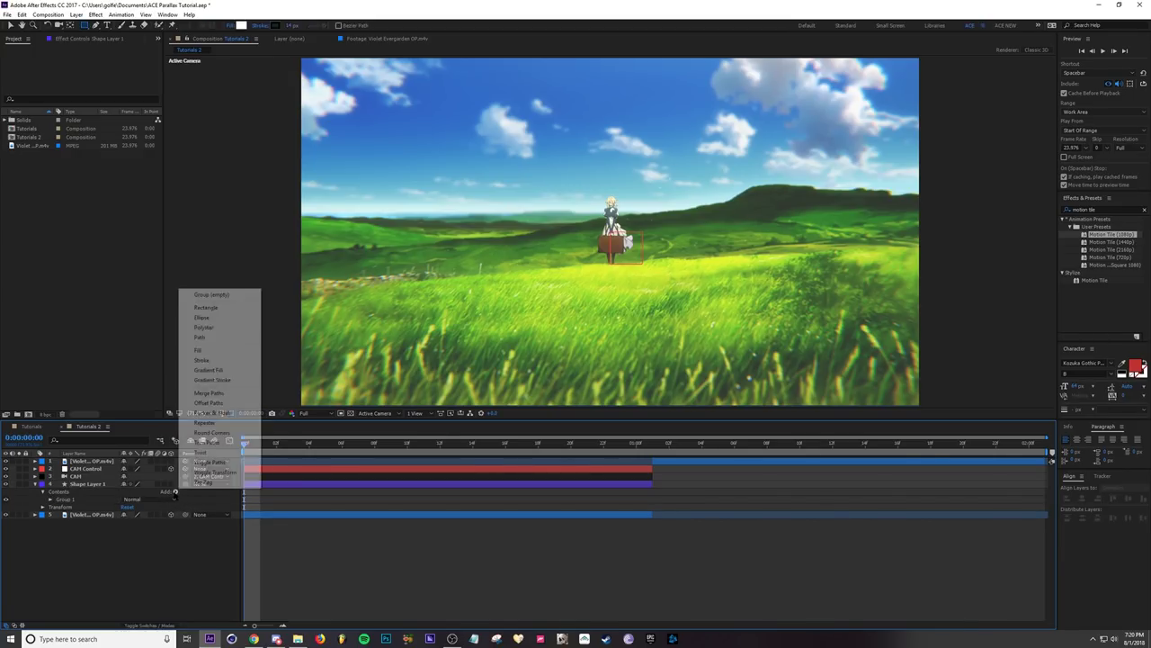
pyautogui.click(221, 306)
pyautogui.click(176, 492)
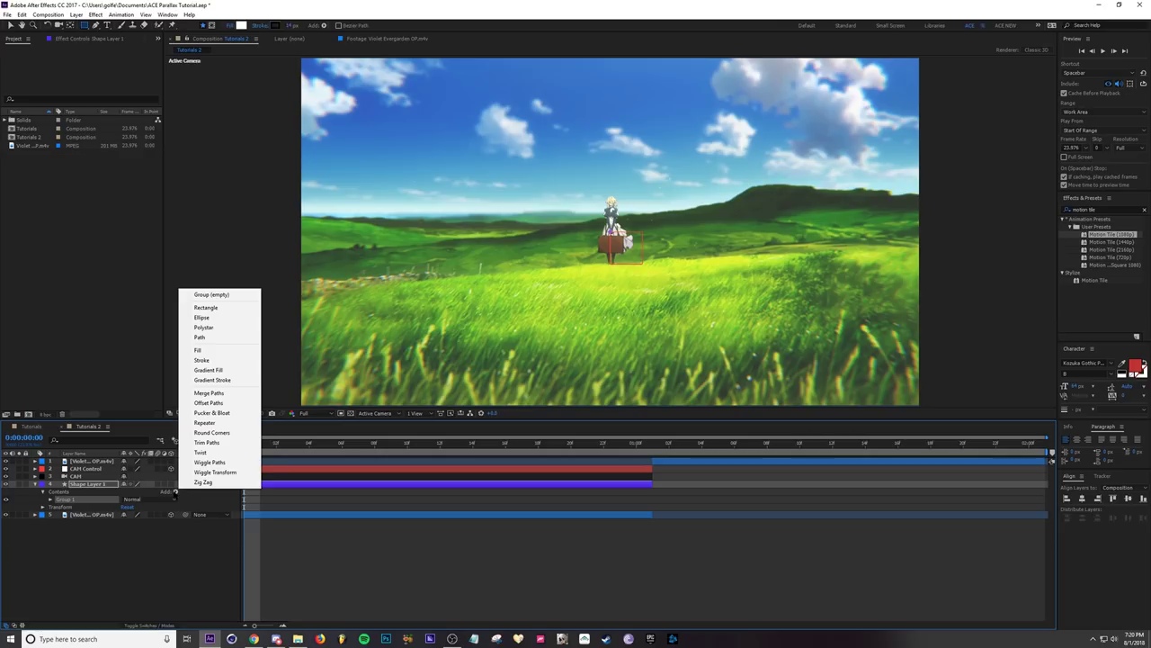
pyautogui.click(203, 318)
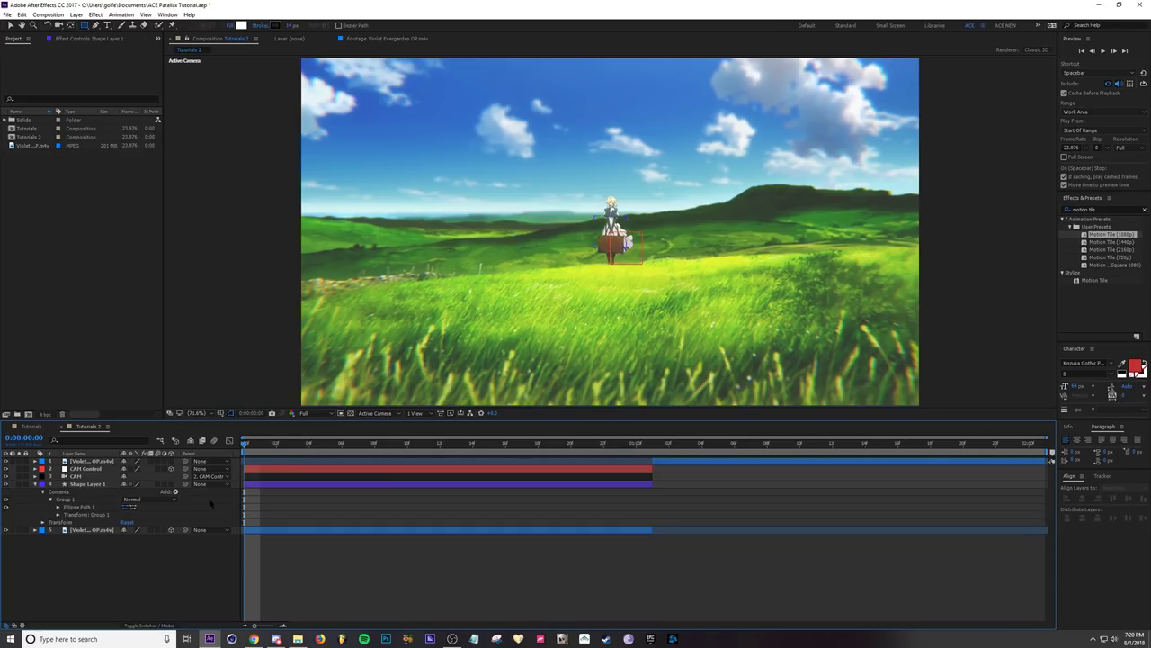
pyautogui.click(175, 492)
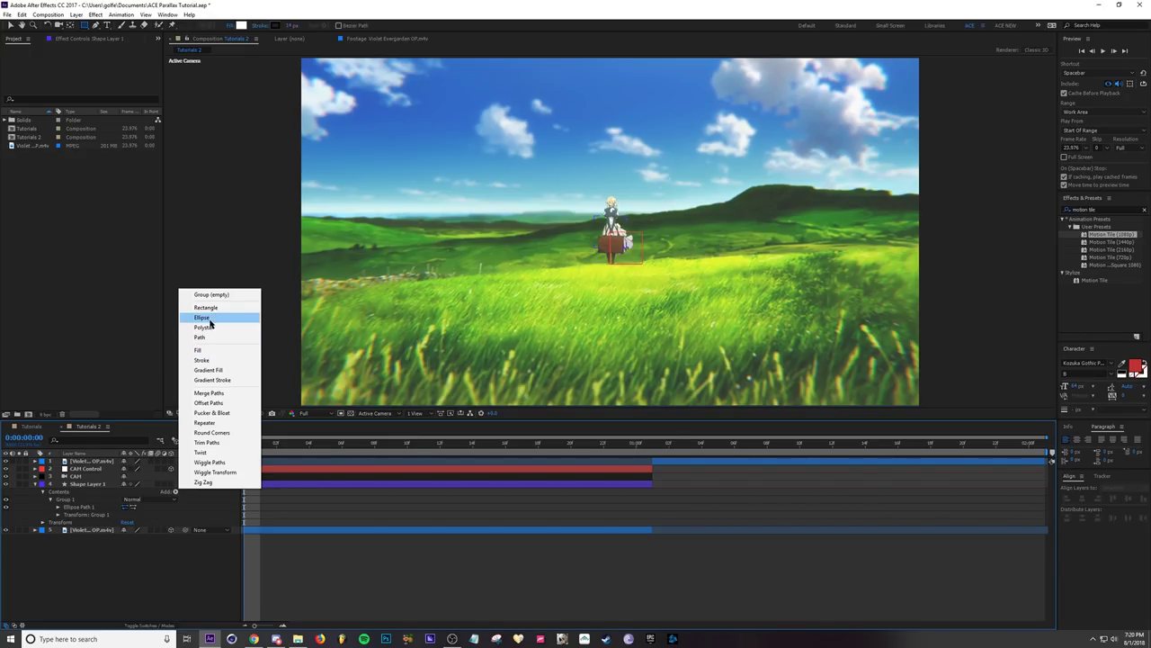
pyautogui.click(211, 317)
pyautogui.press('Delete')
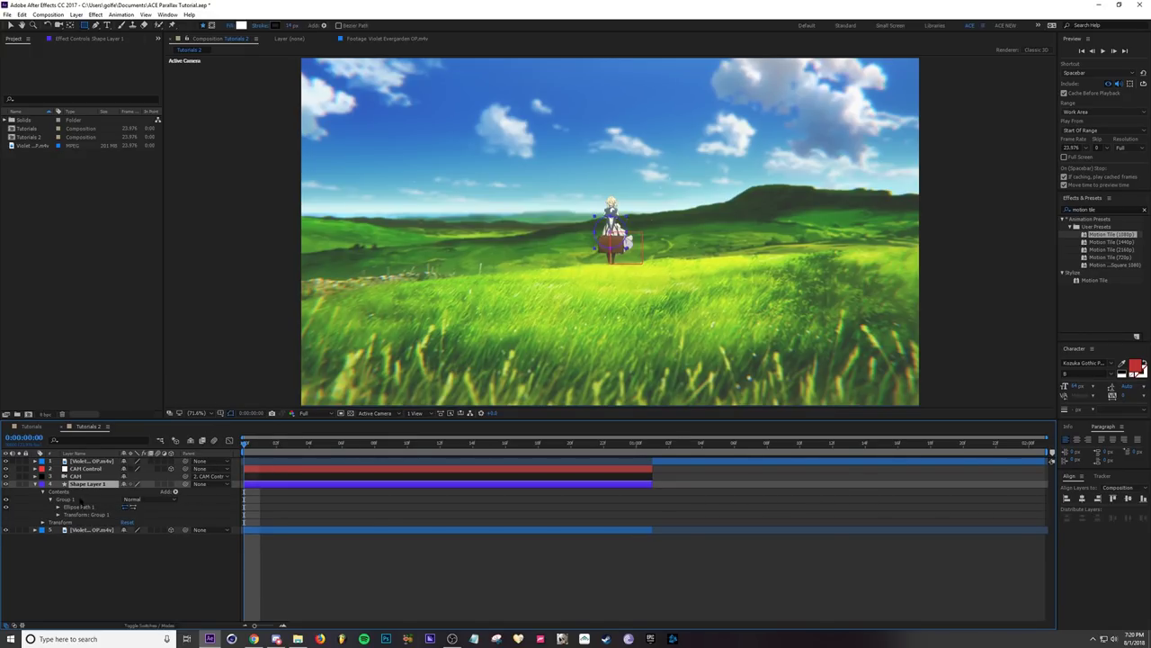
# Step: Add a fill to Group 1 of the shape layer so that it colours the ellipse
pyautogui.click(126, 500)
pyautogui.click(176, 492)
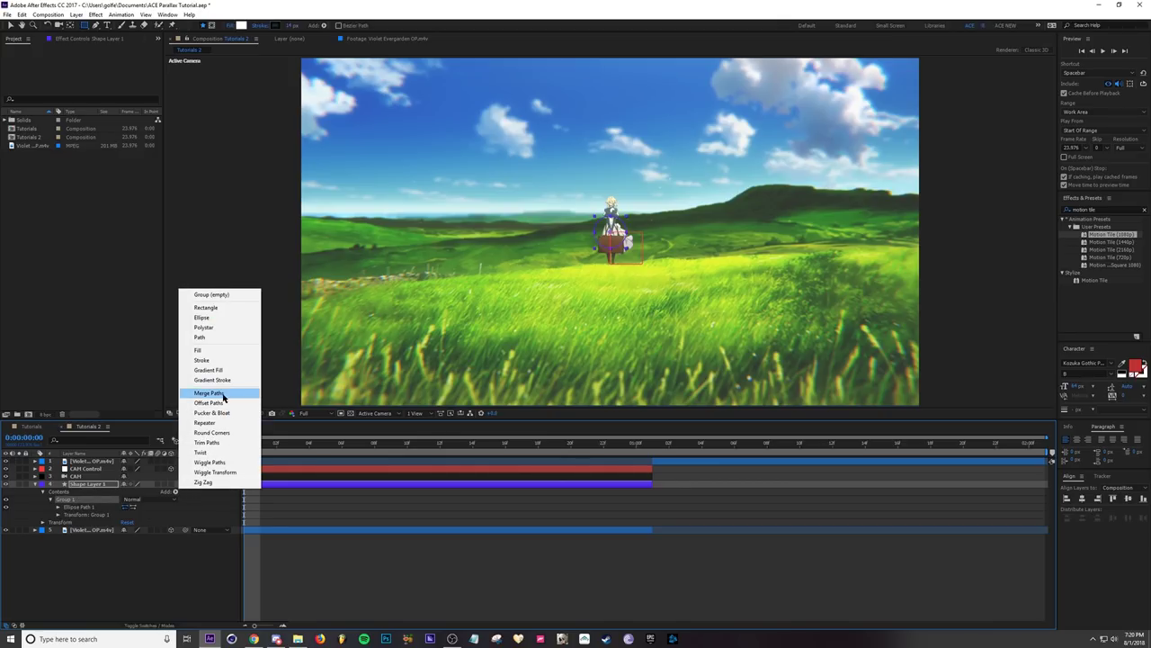
pyautogui.click(202, 350)
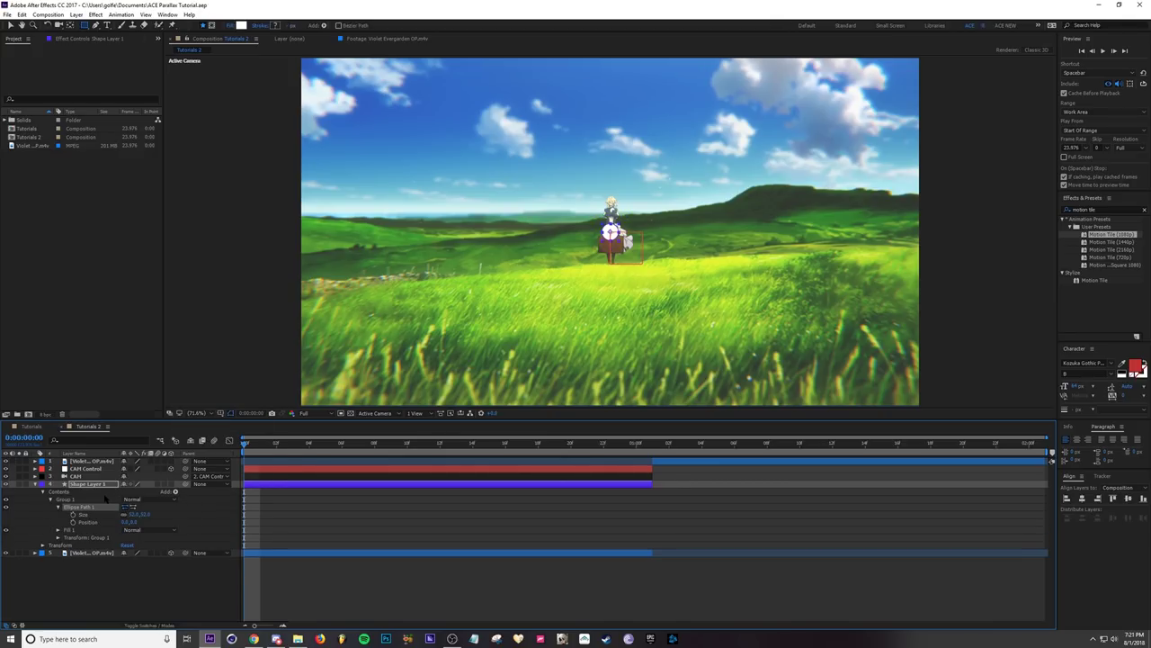
# Step: Make Shape Layer 1 a 3D layer and move it along Z toward the camera
pyautogui.click(171, 484)
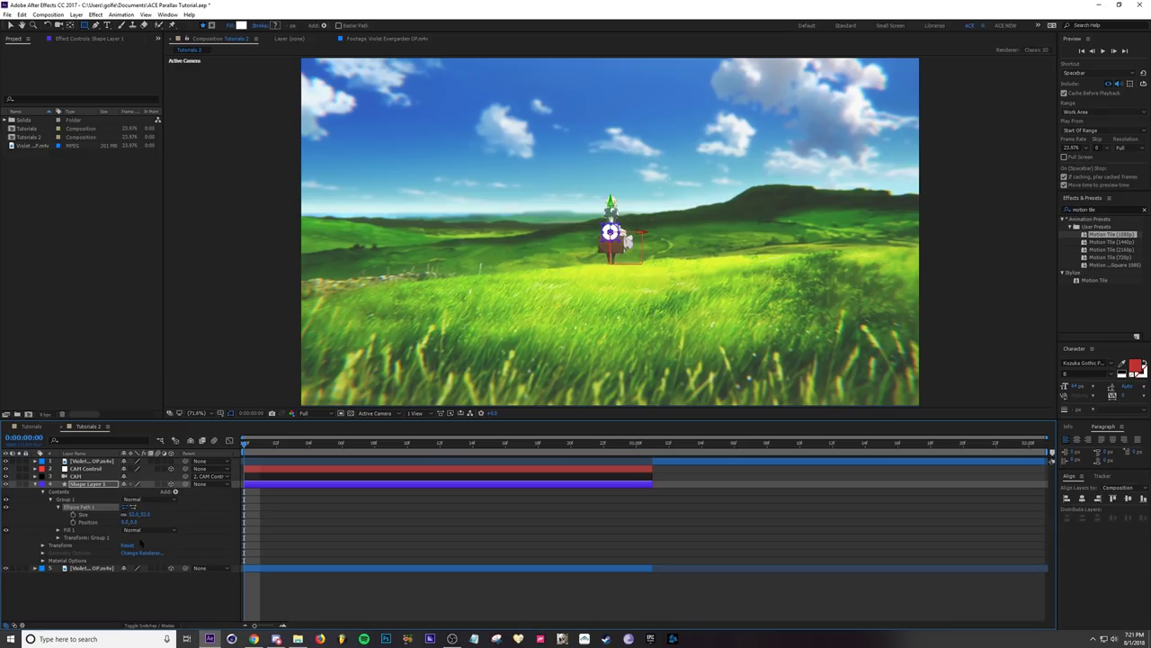
pyautogui.click(85, 485)
pyautogui.press('p')
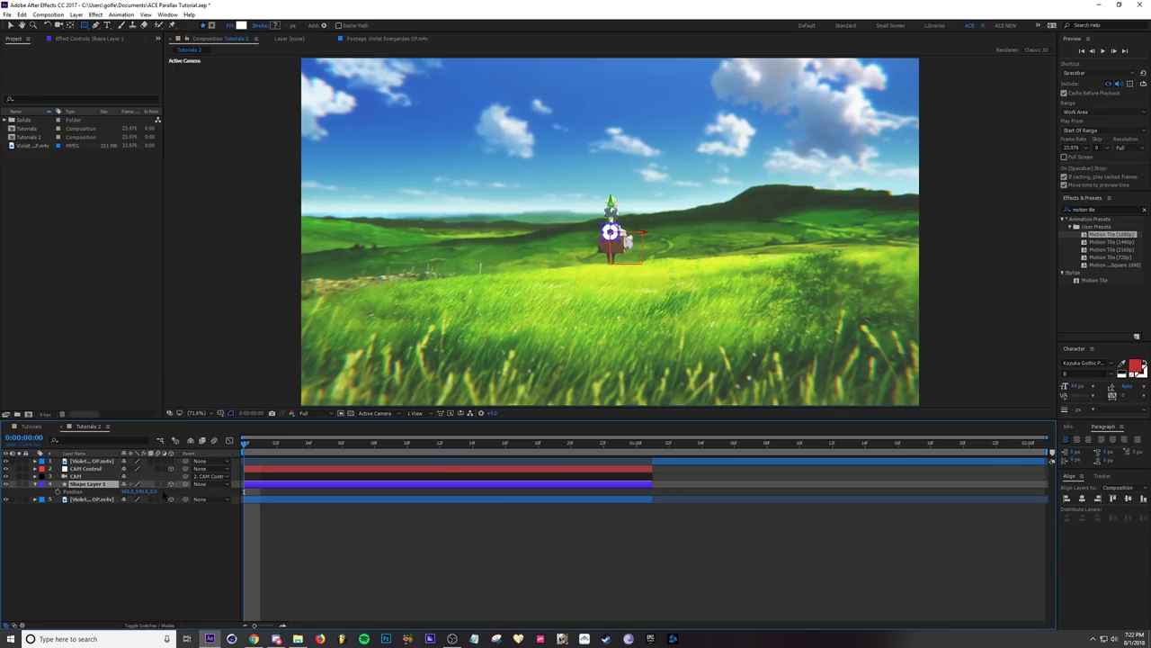
pyautogui.moveTo(153, 493); pyautogui.dragTo(16, 499)
pyautogui.moveTo(157, 492); pyautogui.dragTo(18, 497)
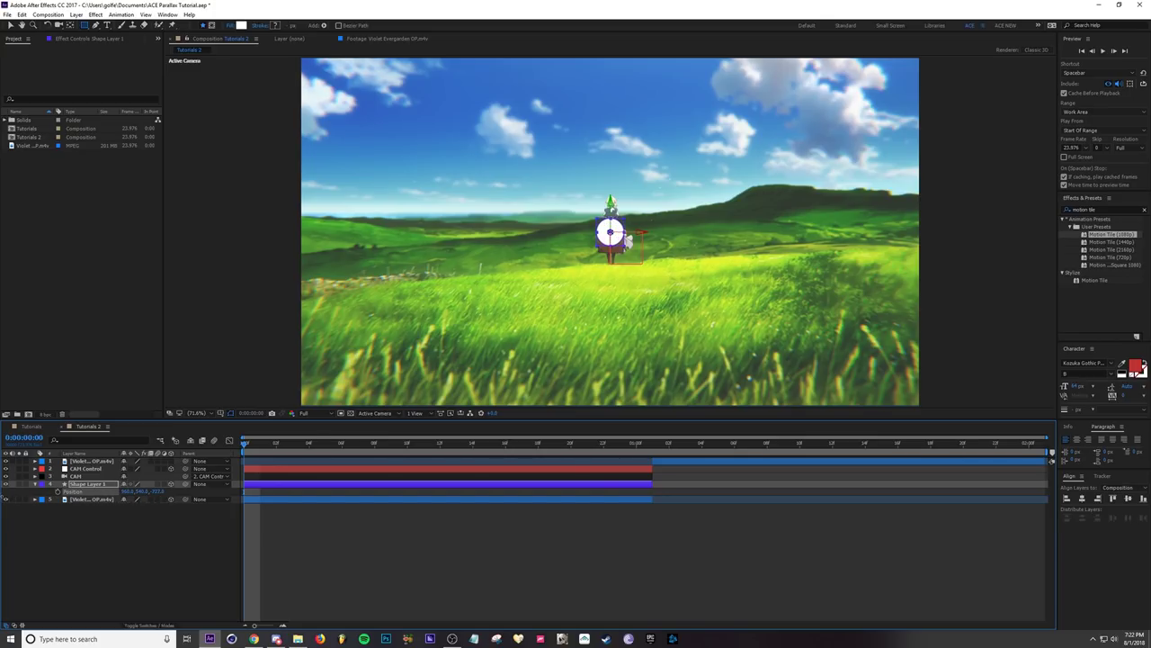
pyautogui.moveTo(157, 492); pyautogui.dragTo(50, 494)
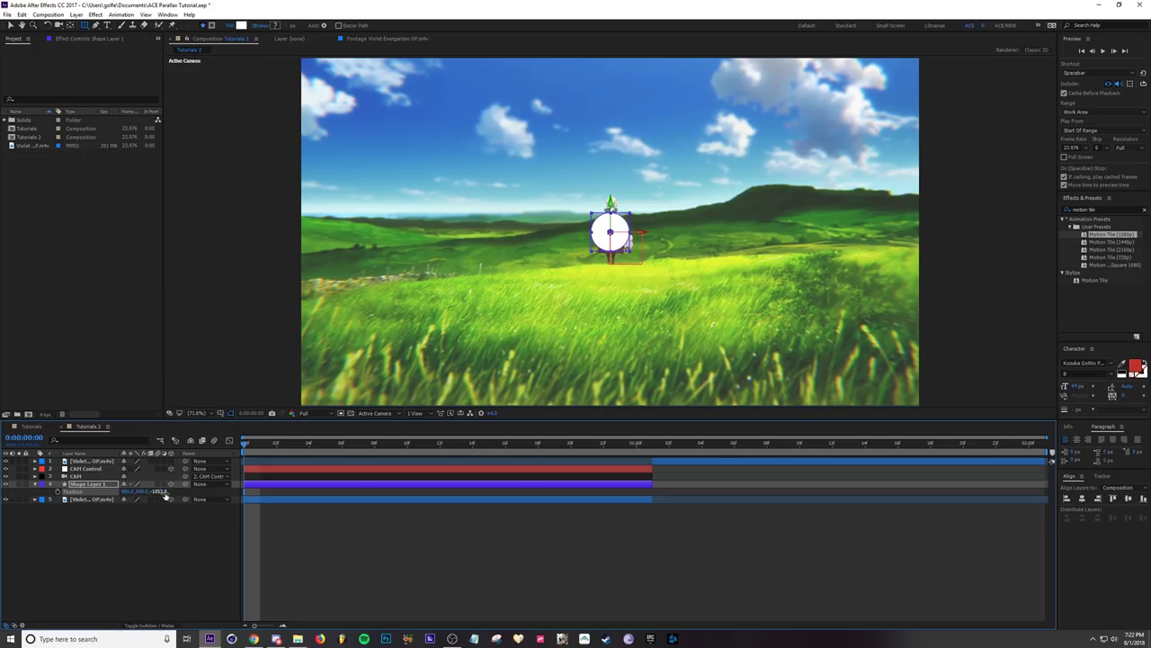
pyautogui.moveTo(159, 492)
pyautogui.mouseDown()
pyautogui.moveTo(97, 492)
pyautogui.moveTo(159, 492)
pyautogui.moveTo(161, 476)
pyautogui.moveTo(384, 493)
pyautogui.moveTo(360, 491)
pyautogui.moveTo(468, 483)
pyautogui.moveTo(194, 484)
pyautogui.moveTo(140, 500)
pyautogui.mouseUp()
# Step: Place Shape Layer 1's circle over the field on the girl's left side and scale it down slightly
pyautogui.click(90, 470)
pyautogui.press('p')
pyautogui.hotkey('ctrl', 'z')
pyautogui.click(100, 492)
pyautogui.press('s')
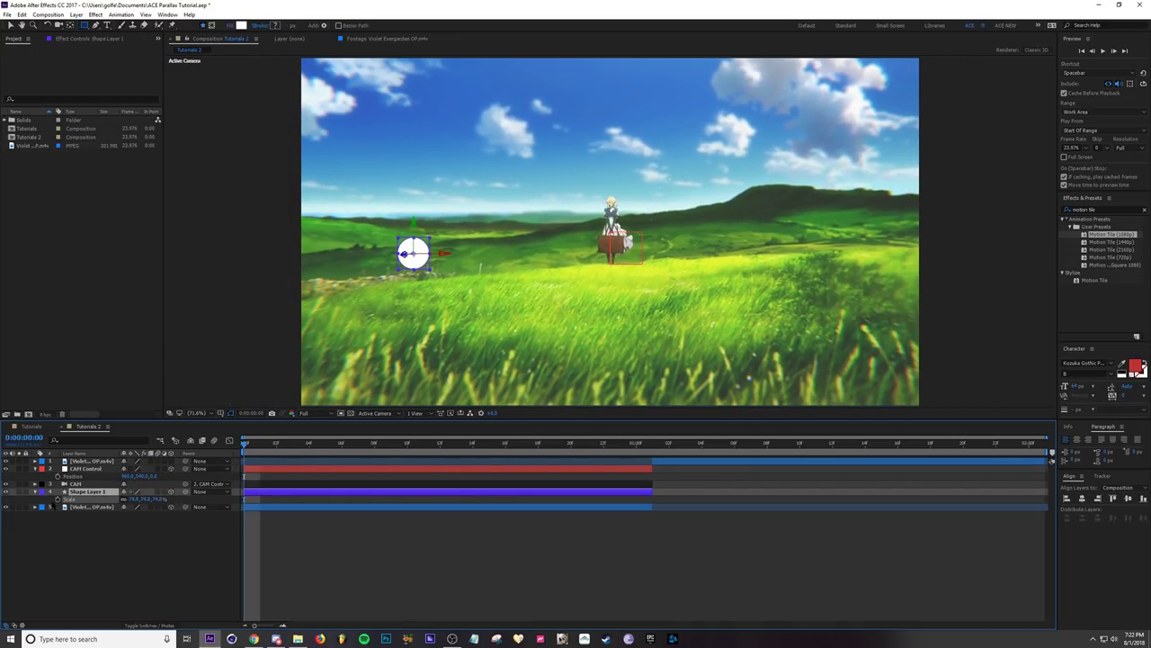
pyautogui.click(70, 499)
# Step: Duplicate Shape Layer 1 and place the copy below the hill right of the girl, pushed back along Z away from the camera
pyautogui.click(109, 492)
pyautogui.hotkey('ctrl', 'd')
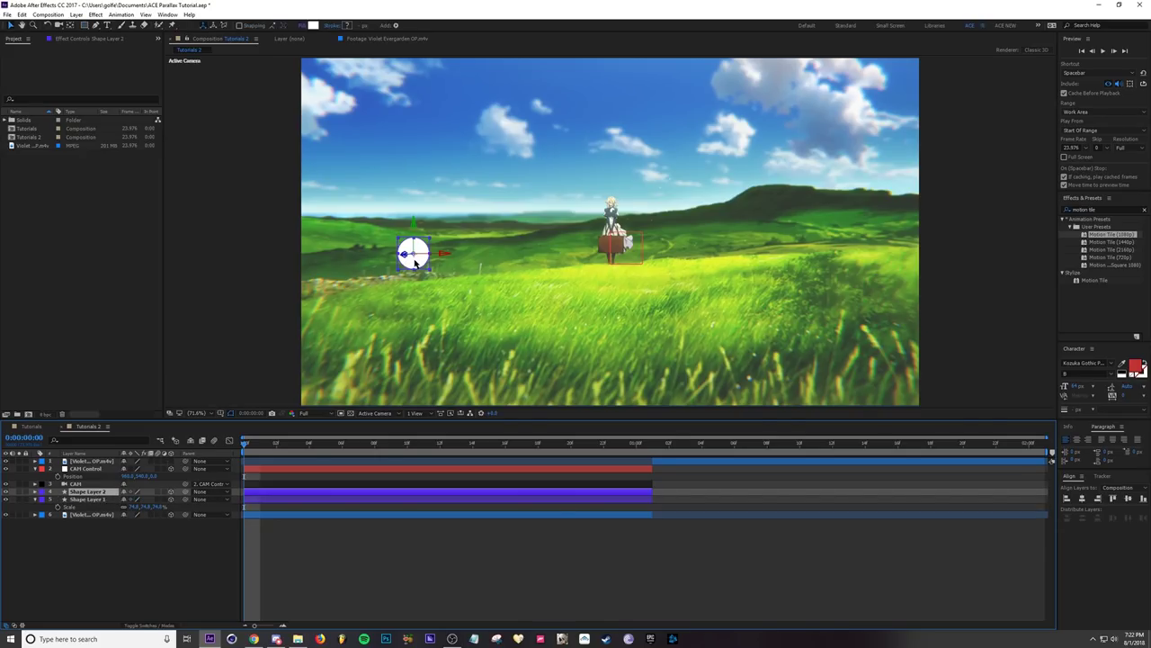
pyautogui.moveTo(416, 262); pyautogui.dragTo(723, 249)
pyautogui.press('p')
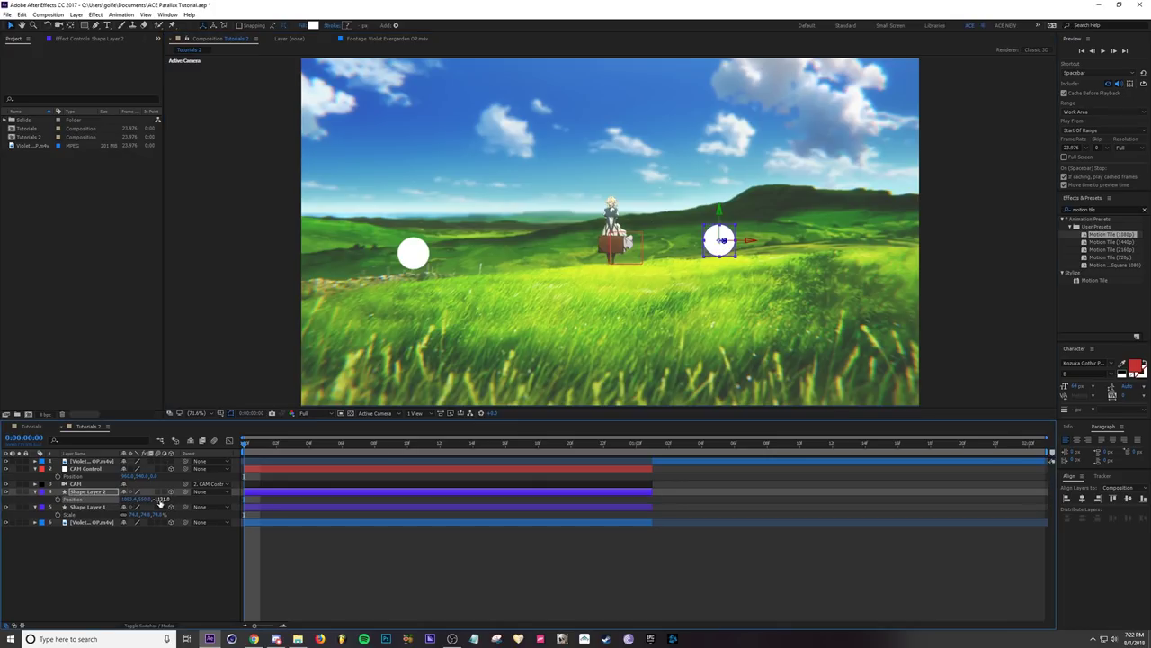
pyautogui.moveTo(162, 498); pyautogui.dragTo(283, 506)
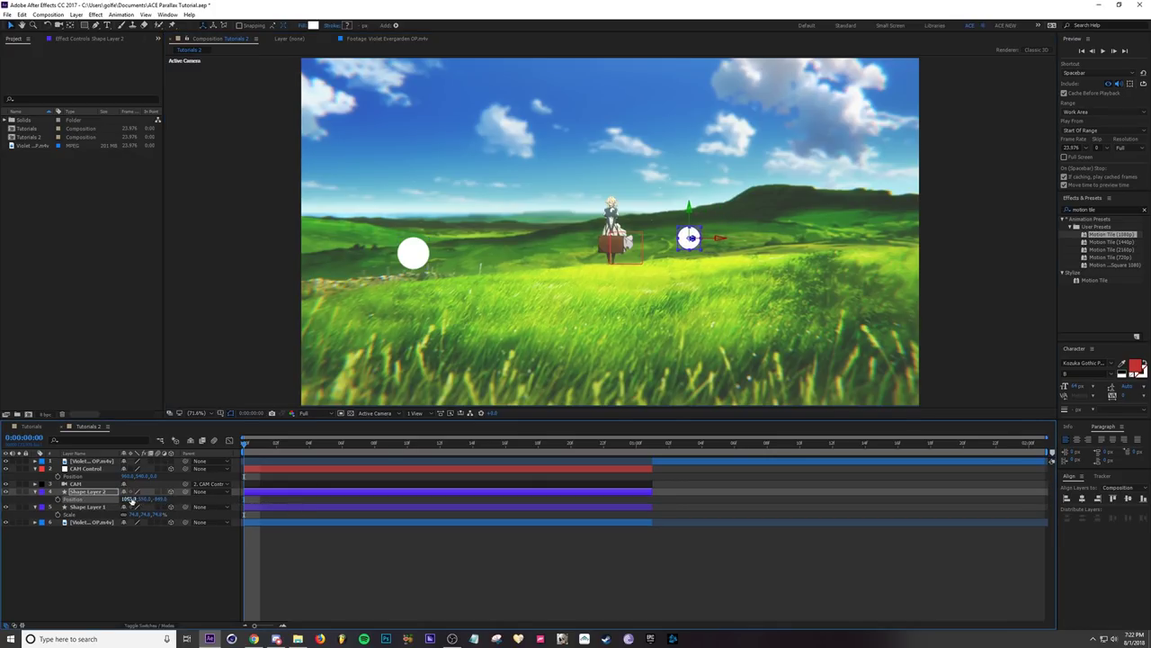
pyautogui.moveTo(131, 499); pyautogui.dragTo(199, 509)
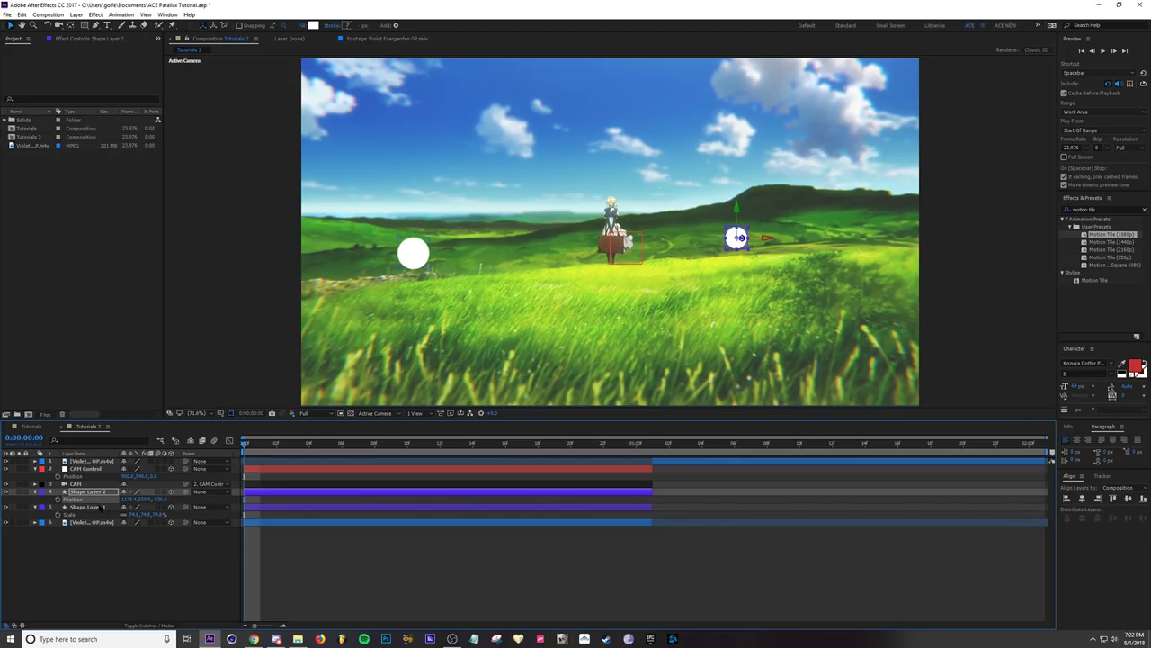
# Step: Move Shape Layer 1 into the lower-left foreground grass, close to the camera at a Z position of about -1720
pyautogui.click(168, 506)
pyautogui.press('p')
pyautogui.moveTo(134, 513)
pyautogui.mouseDown()
pyautogui.moveTo(106, 517)
pyautogui.moveTo(143, 515)
pyautogui.mouseUp()
pyautogui.click(106, 508)
pyautogui.press('s')
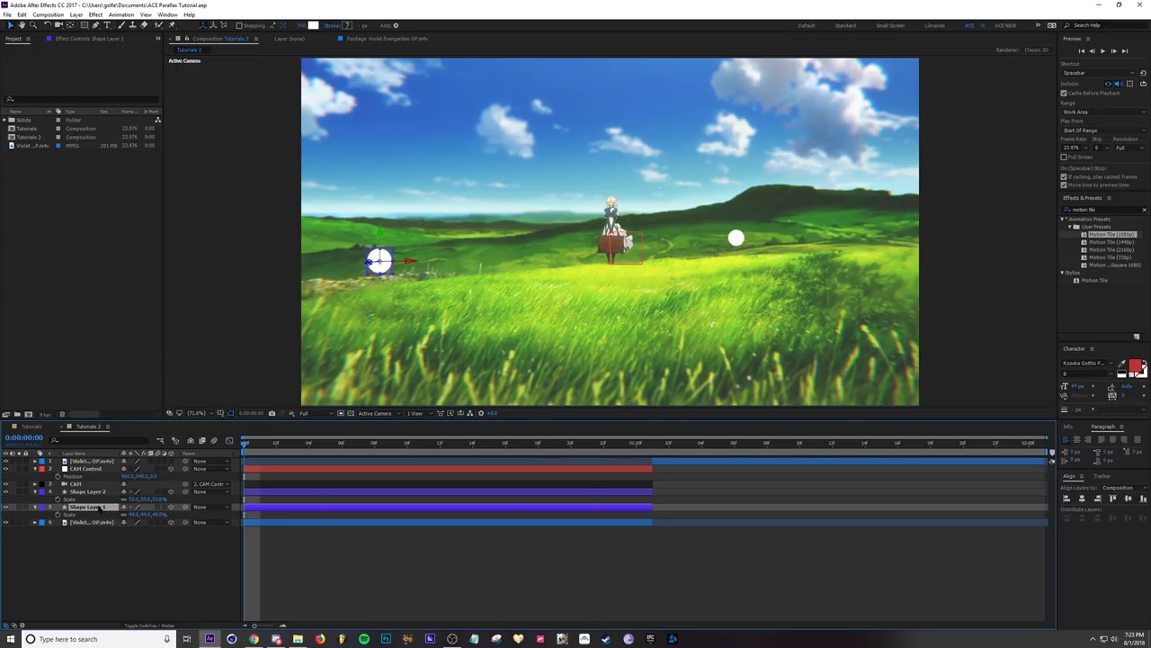
pyautogui.press('p')
pyautogui.moveTo(160, 513)
pyautogui.mouseDown()
pyautogui.moveTo(126, 514)
pyautogui.moveTo(170, 514)
pyautogui.mouseUp()
pyautogui.click(322, 535)
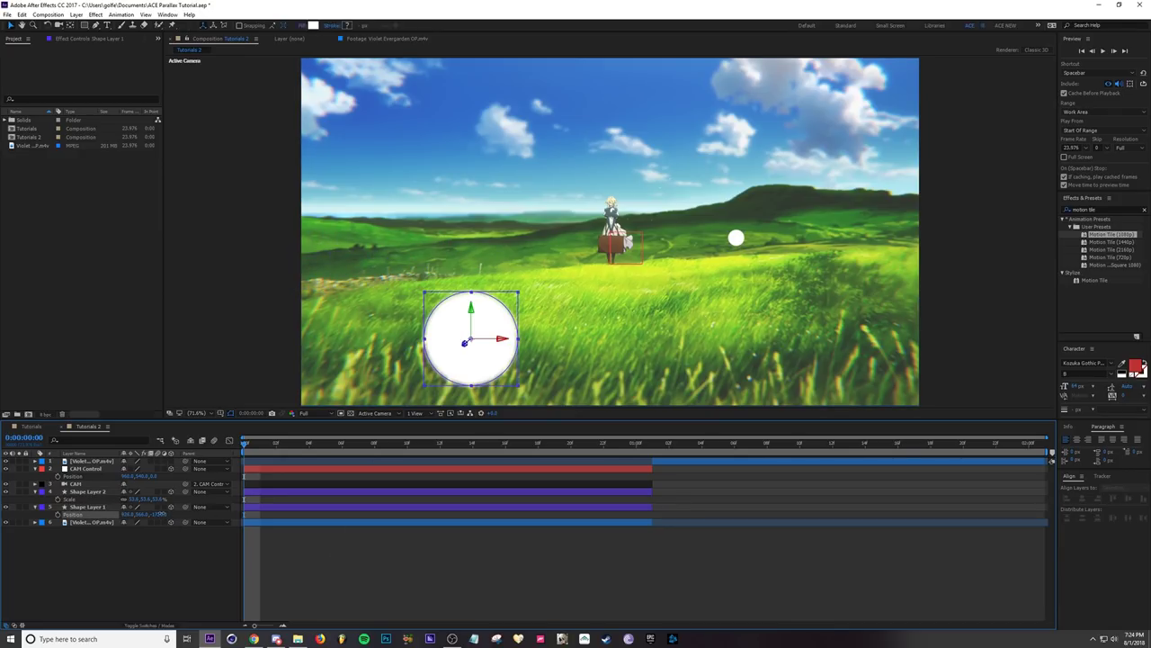
pyautogui.click(324, 570)
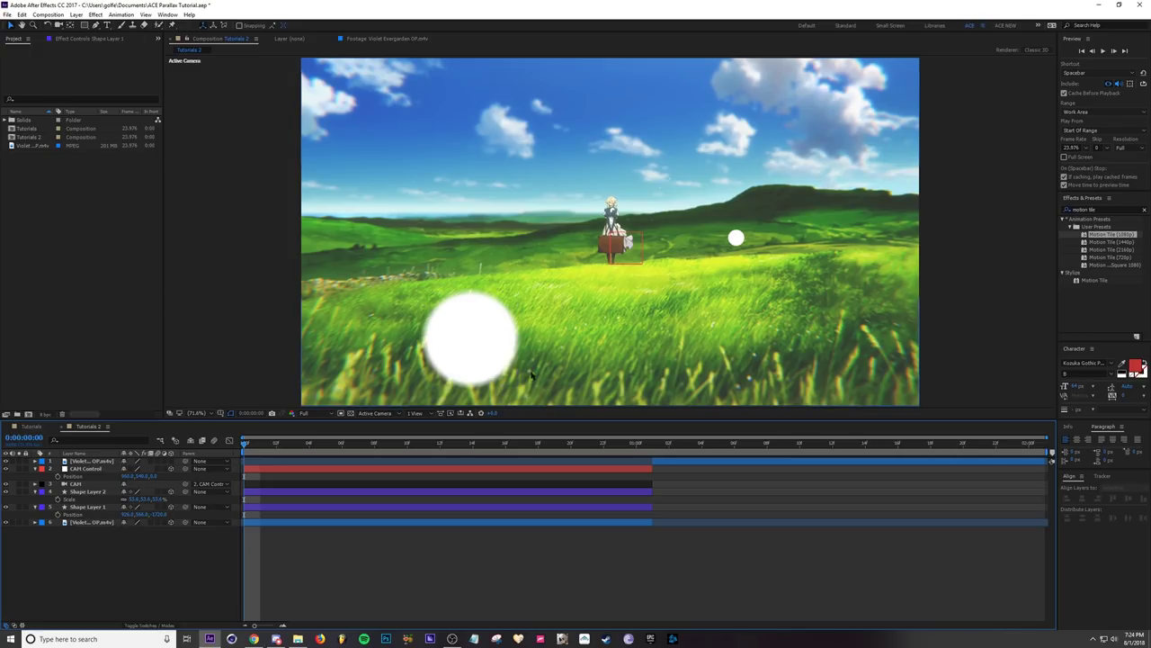
# Step: Show the composition from the Top view with the whole camera cone framed, and set the CAM layer's label colour to White
pyautogui.click(85, 484)
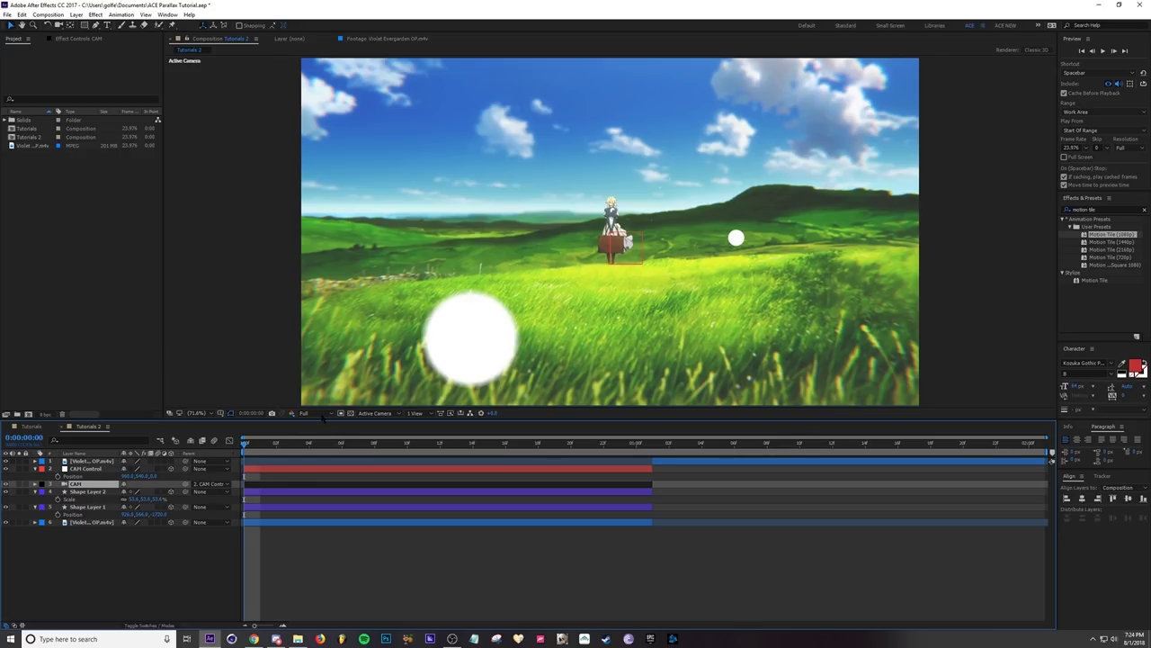
pyautogui.click(389, 414)
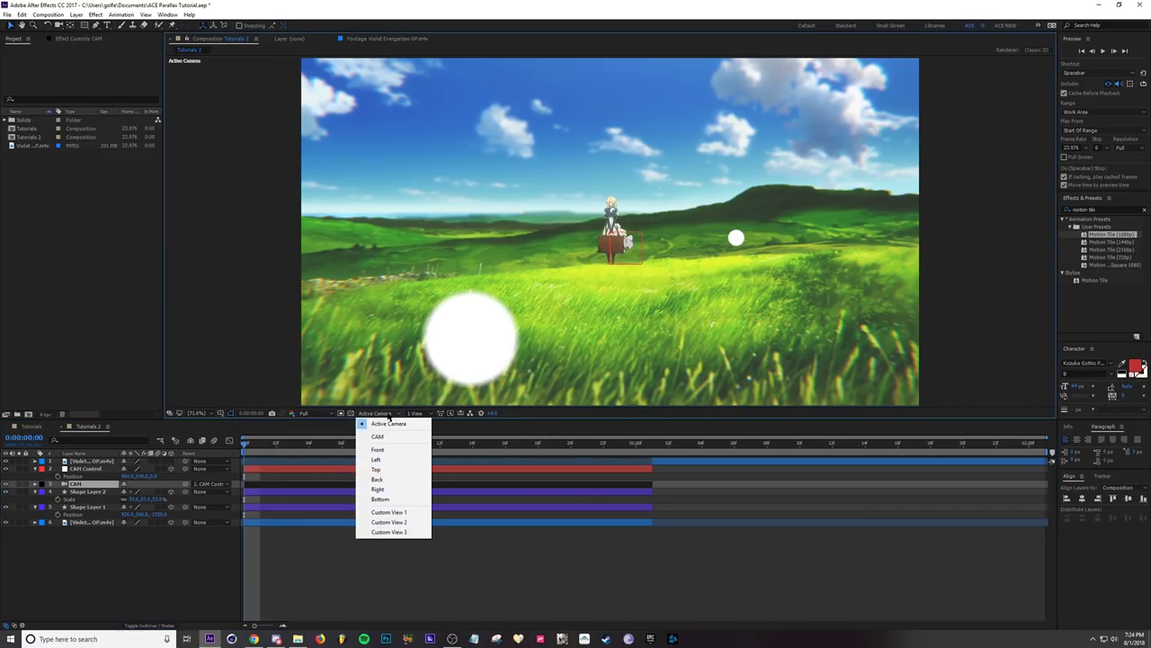
pyautogui.click(389, 472)
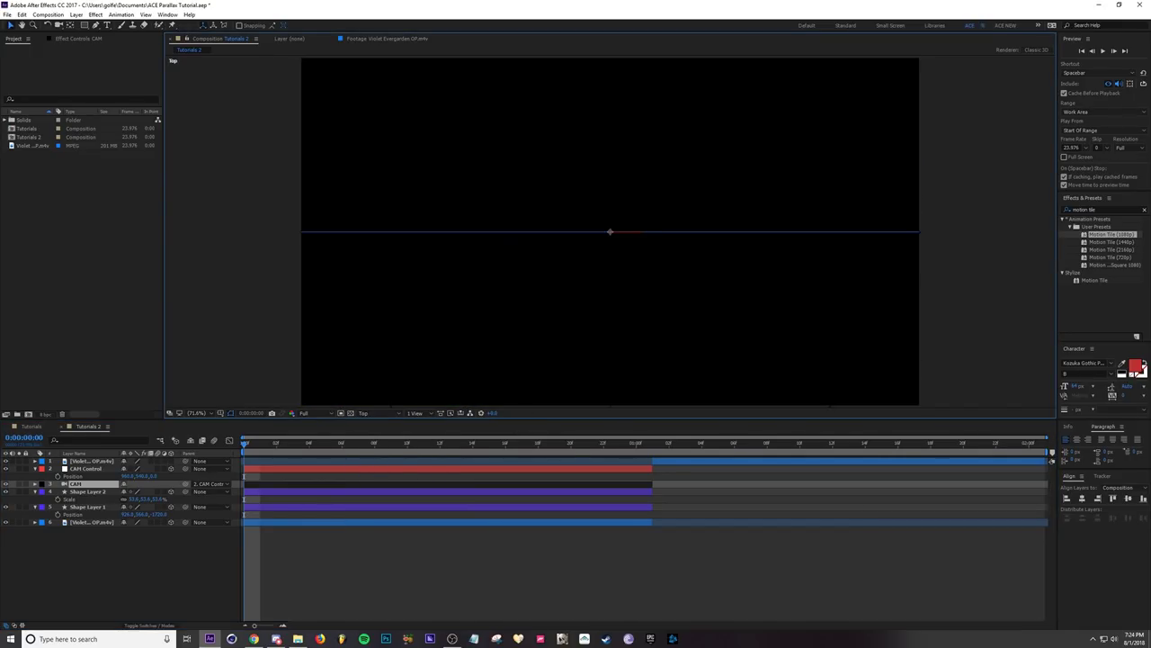
pyautogui.scroll(-5, 608, 260)
pyautogui.scroll(2, 608, 260)
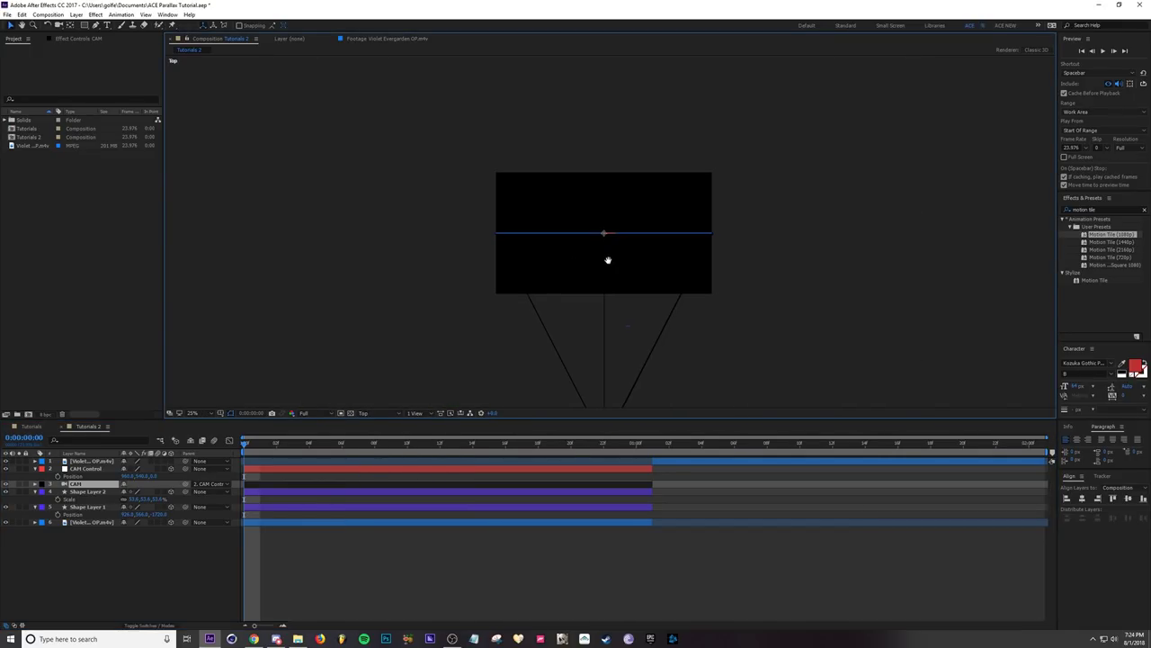
pyautogui.moveTo(608, 260); pyautogui.dragTo(582, 227)
pyautogui.moveTo(592, 369); pyautogui.dragTo(574, 339)
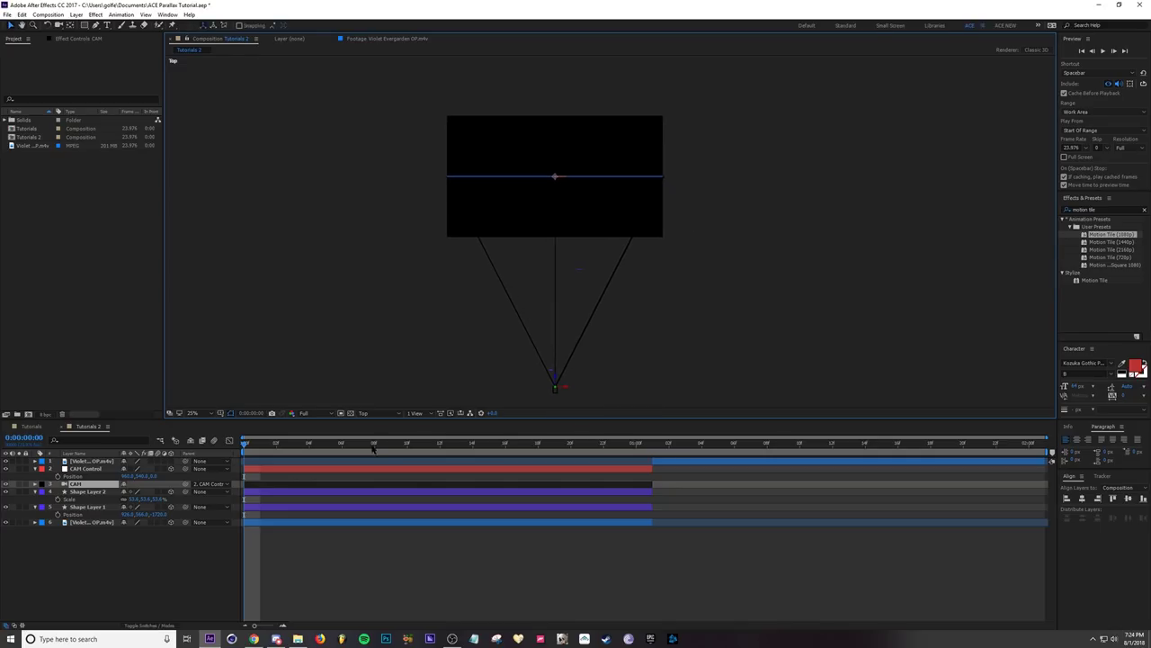
pyautogui.click(41, 483)
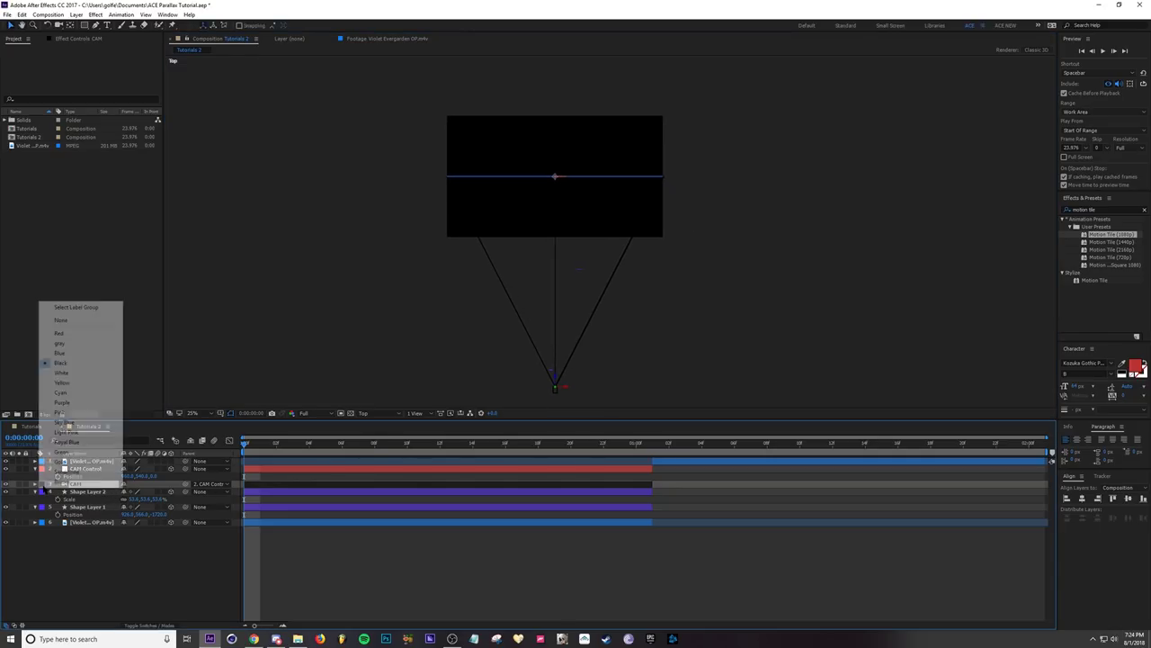
pyautogui.click(63, 372)
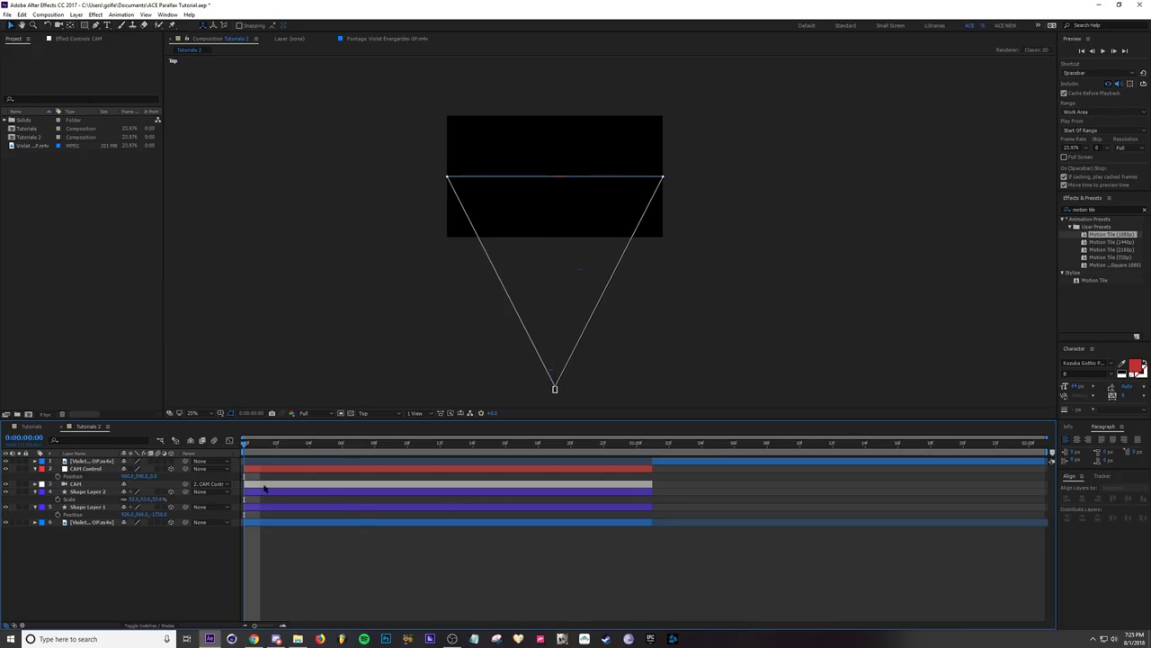
# Step: Examine from above how far Shape Layer 1, Shape Layer 2 and the clip layer each sit from the camera
pyautogui.moveTo(551, 344); pyautogui.dragTo(667, 240)
pyautogui.scroll(3, 553, 287)
pyautogui.scroll(-3, 573, 259)
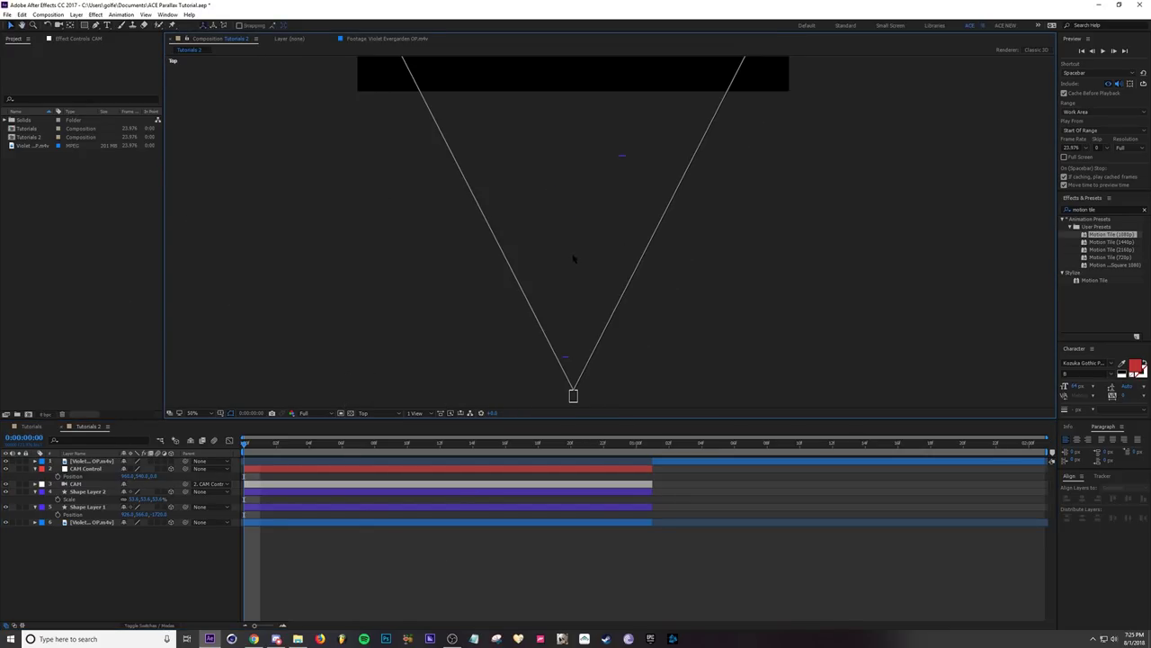
pyautogui.click(513, 508)
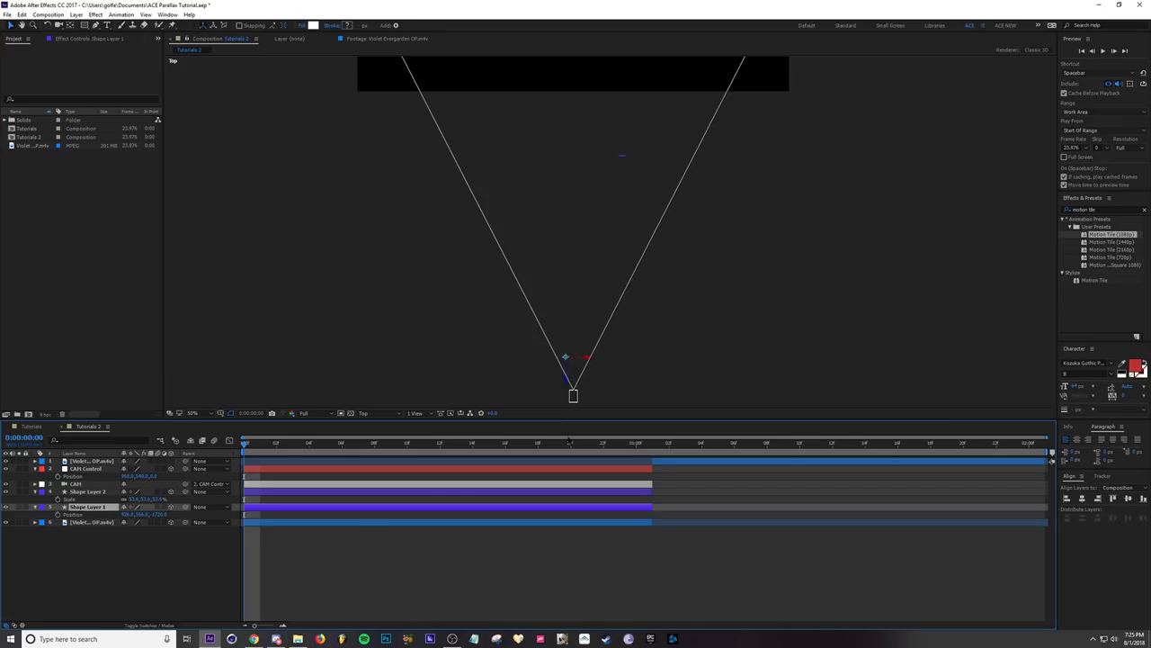
pyautogui.click(566, 494)
pyautogui.moveTo(603, 99); pyautogui.dragTo(615, 278)
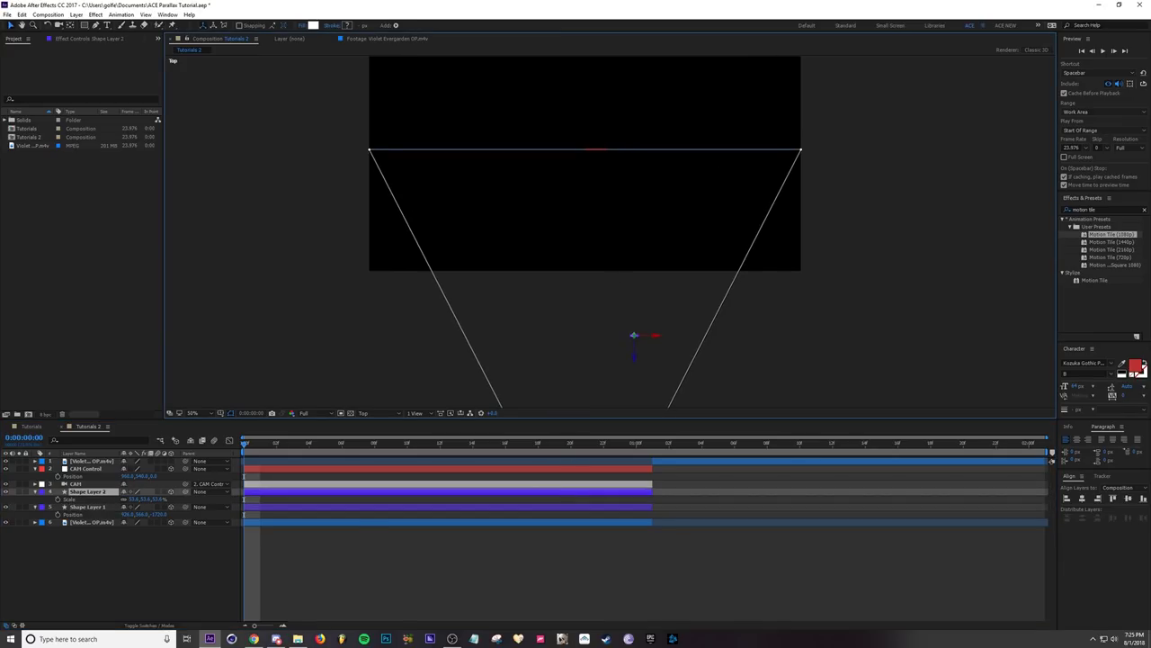
pyautogui.click(76, 524)
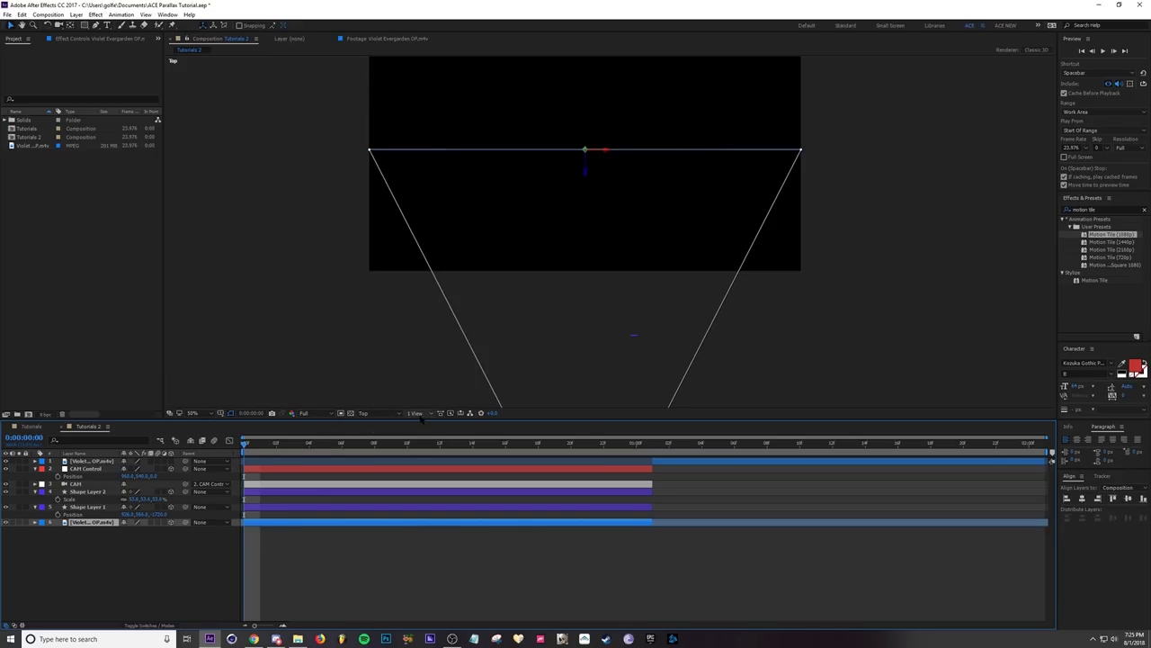
# Step: Show the composition in 2 Views - Horizontal and try moving CAM Control along Z
pyautogui.click(421, 415)
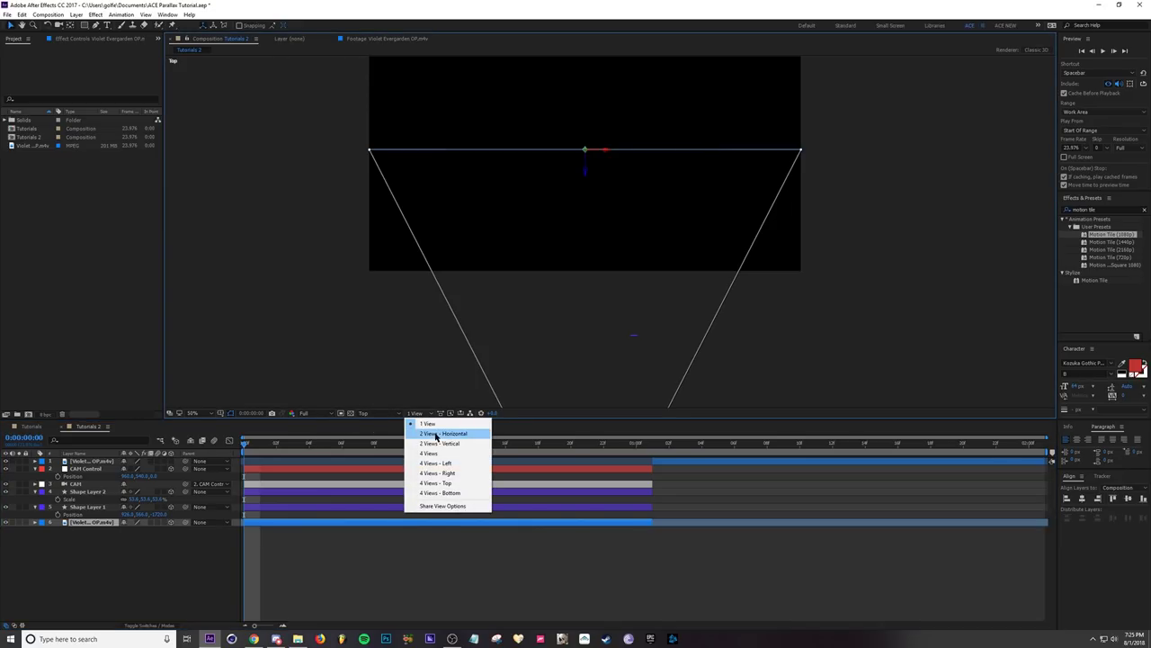
pyautogui.click(436, 434)
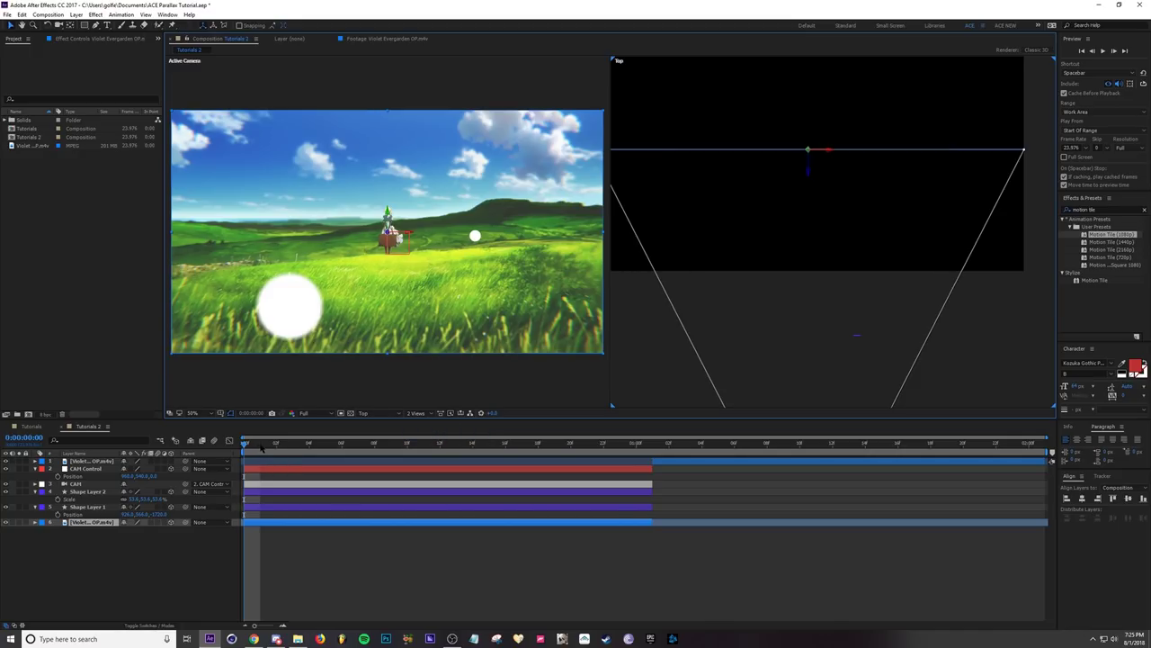
pyautogui.click(266, 470)
pyautogui.moveTo(153, 478); pyautogui.dragTo(238, 482)
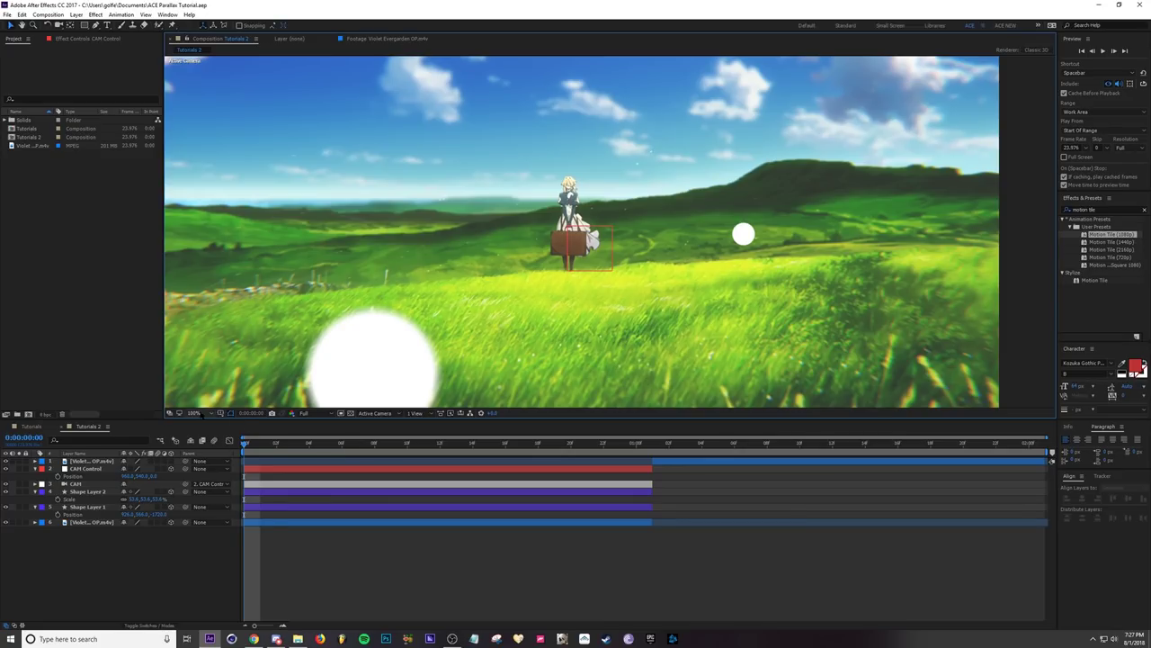
# Step: Duplicate Shape Layer 2 and place the copy beside the girl's head, just in front of the clip at a Z position of about -97
pyautogui.click(195, 413)
pyautogui.click(209, 428)
pyautogui.hotkey('ctrl', 'd')
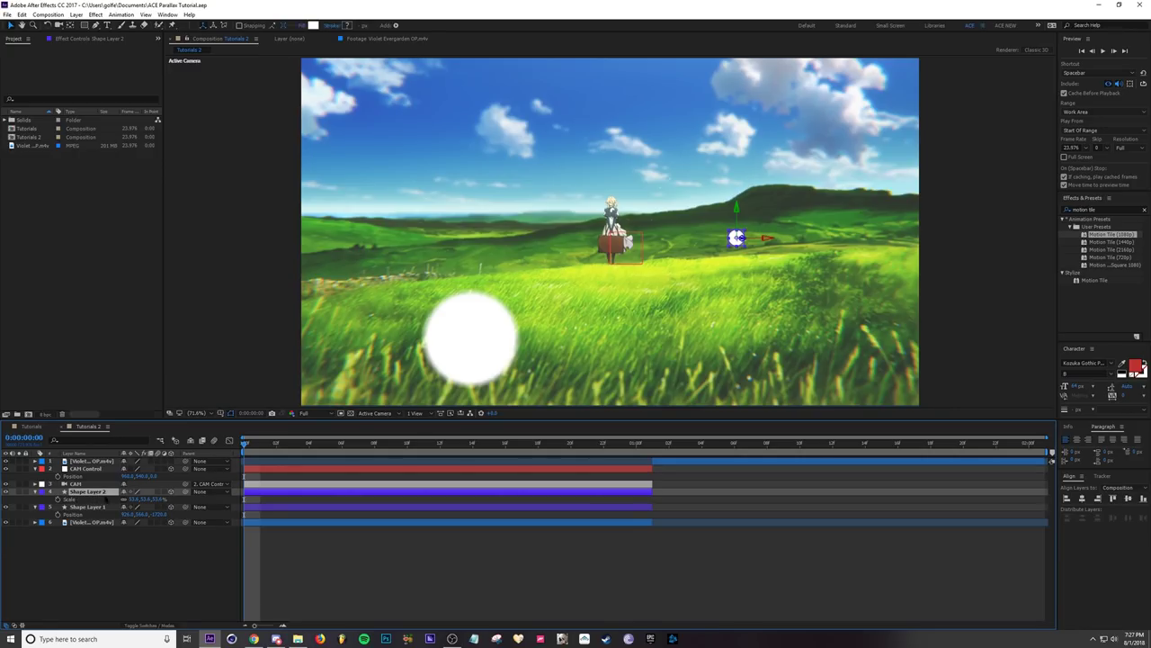
pyautogui.moveTo(737, 245); pyautogui.dragTo(581, 218)
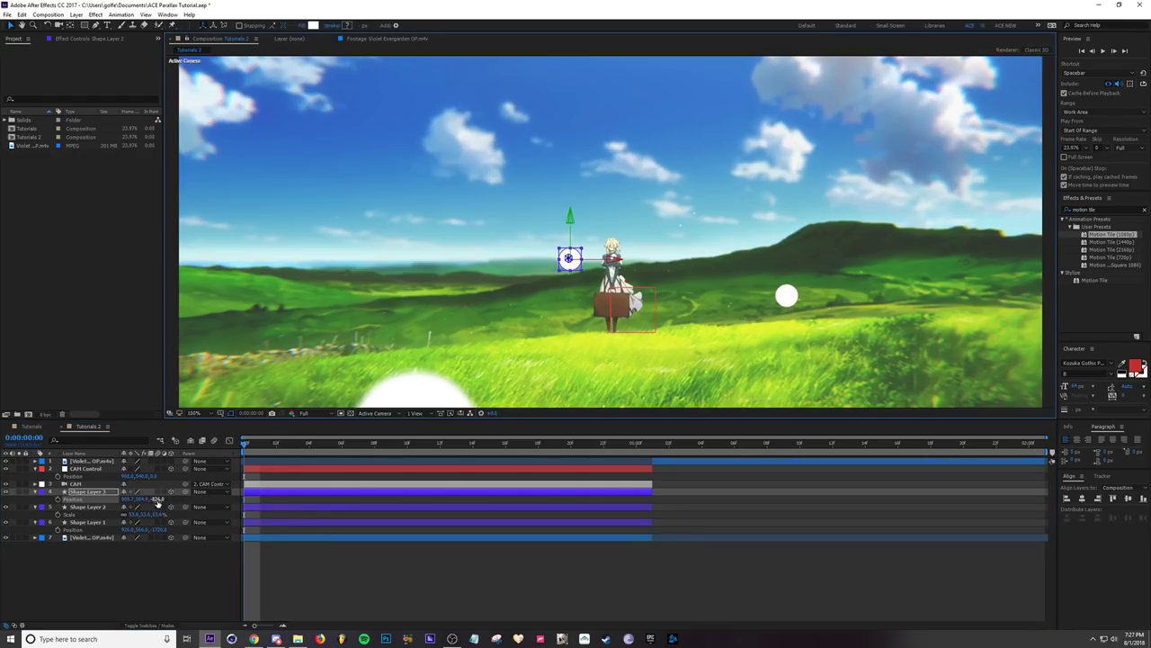
pyautogui.moveTo(159, 501); pyautogui.dragTo(565, 521)
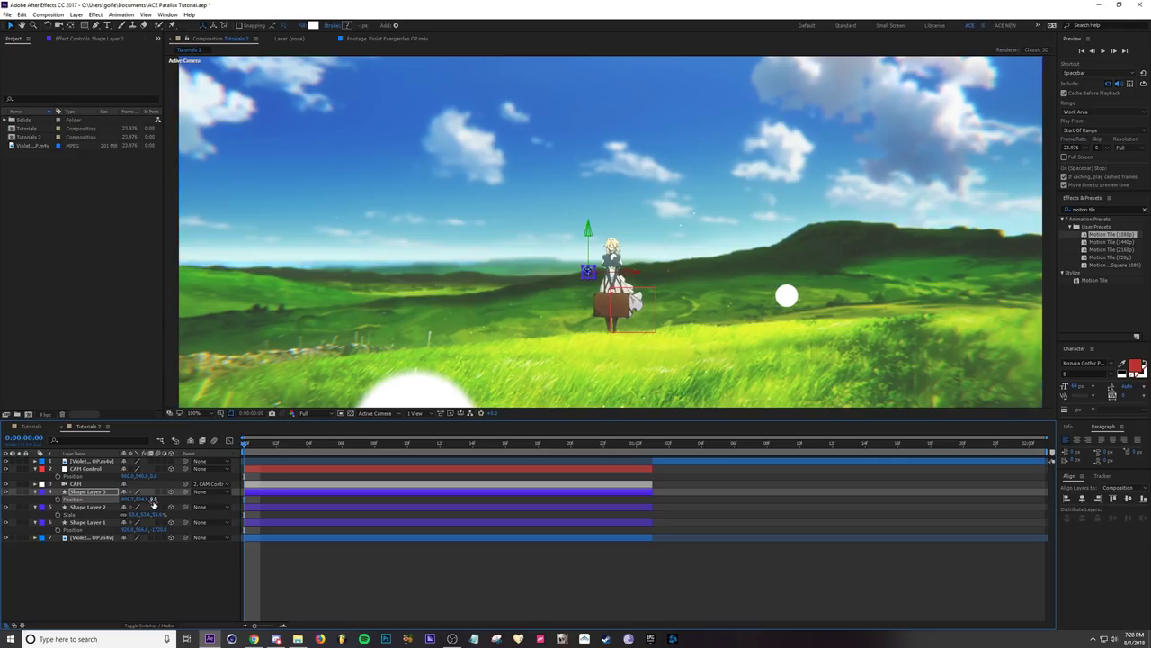
pyautogui.moveTo(153, 499); pyautogui.dragTo(122, 499)
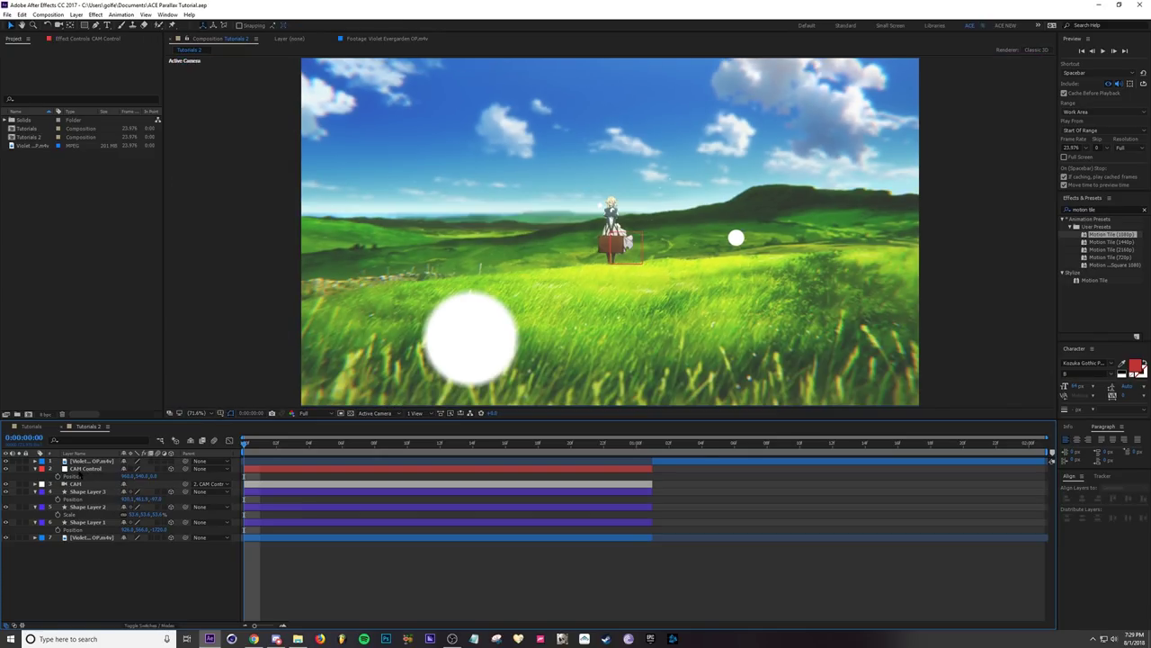
# Step: Separate the dimensions of CAM Control's position and set a Z Position keyframe at the first frame
pyautogui.rightClick(72, 476)
pyautogui.click(104, 494)
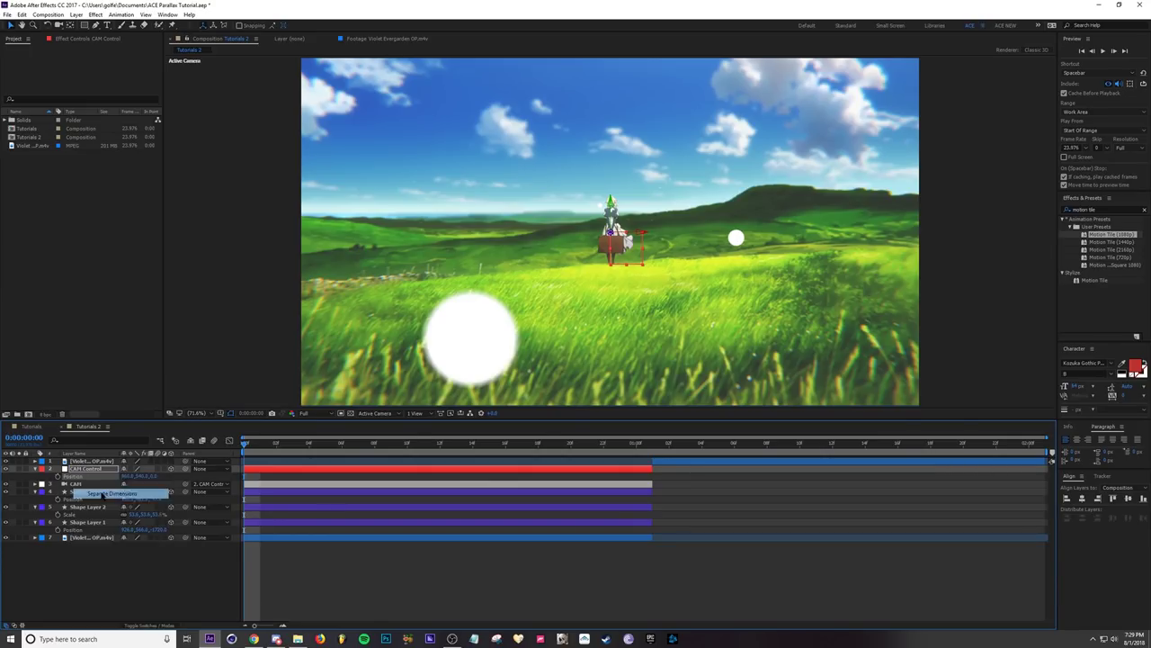
pyautogui.click(78, 491)
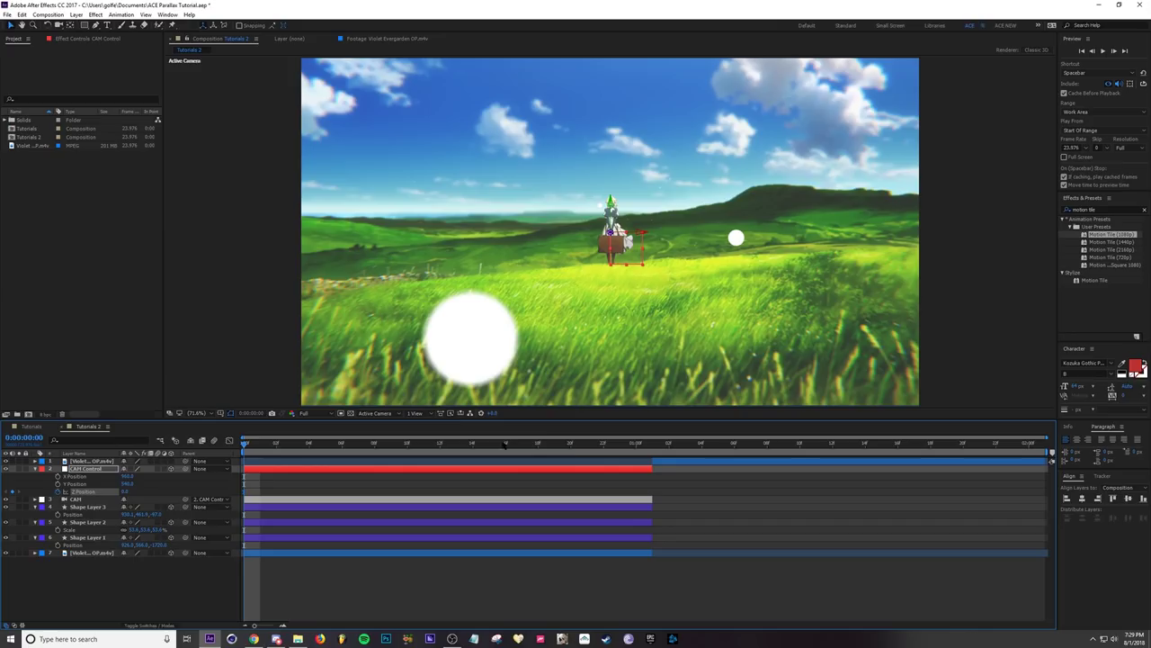
# Step: Keyframe CAM Control's Z Position at 0:00:01:00 so the camera pushes in toward the girl, and save the project
pyautogui.click(636, 444)
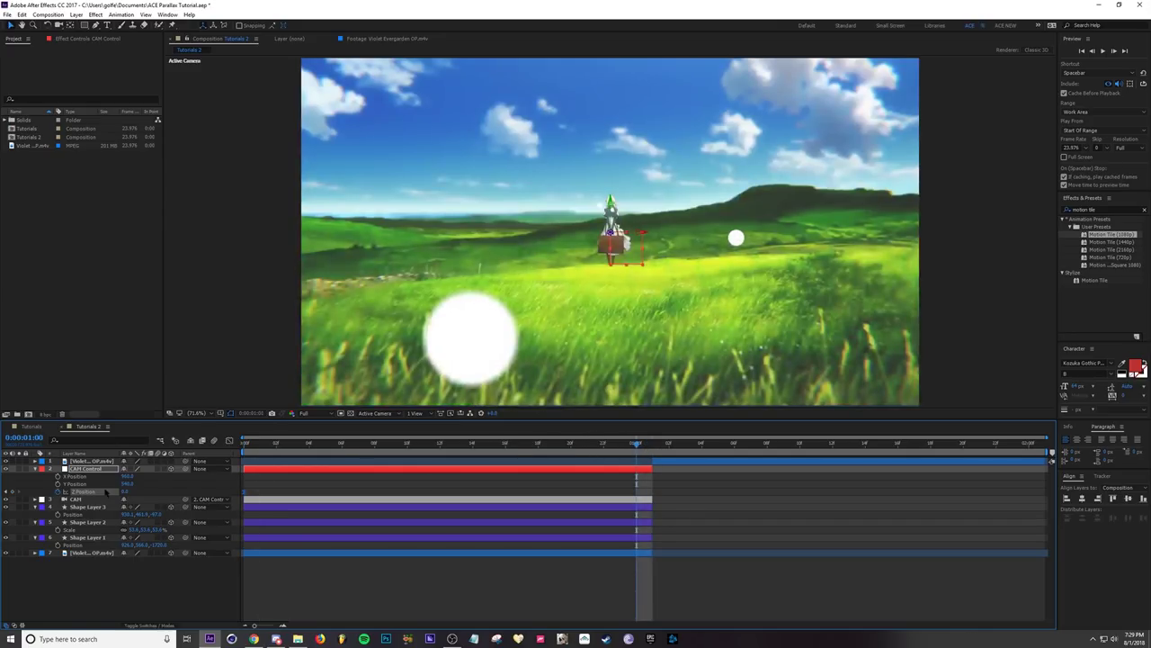
pyautogui.moveTo(195, 492); pyautogui.dragTo(539, 490)
pyautogui.hotkey('ctrl', 's')
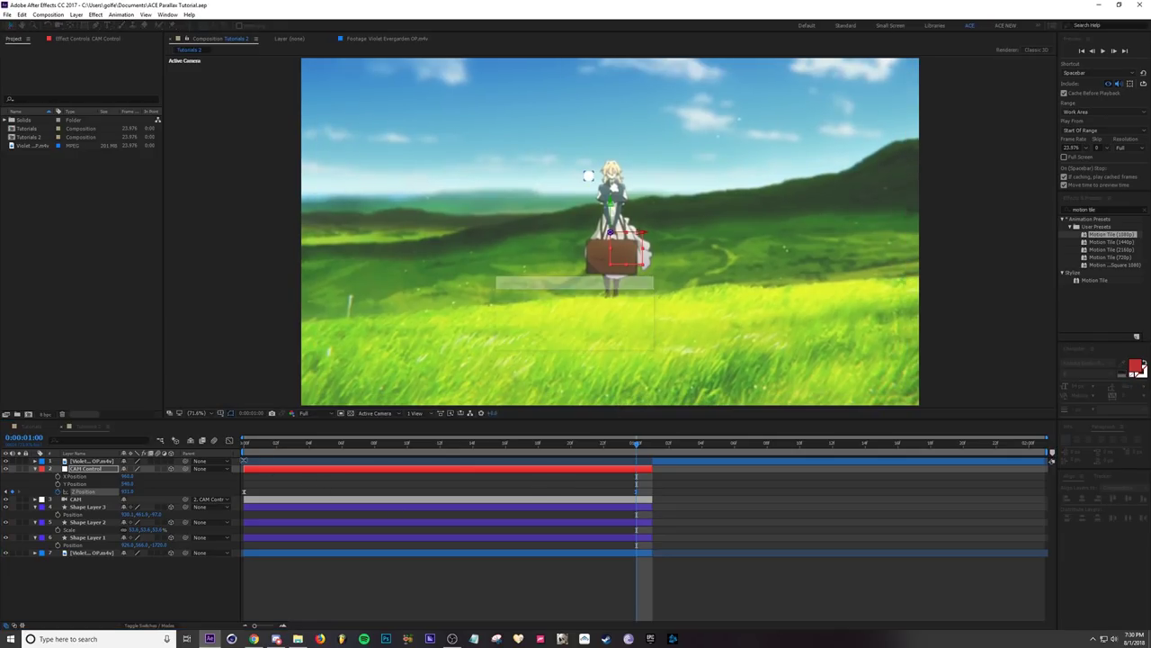
# Step: Inspect the curve of CAM Control's Z Position in the Graph Editor and return to the layer bar view
pyautogui.click(229, 441)
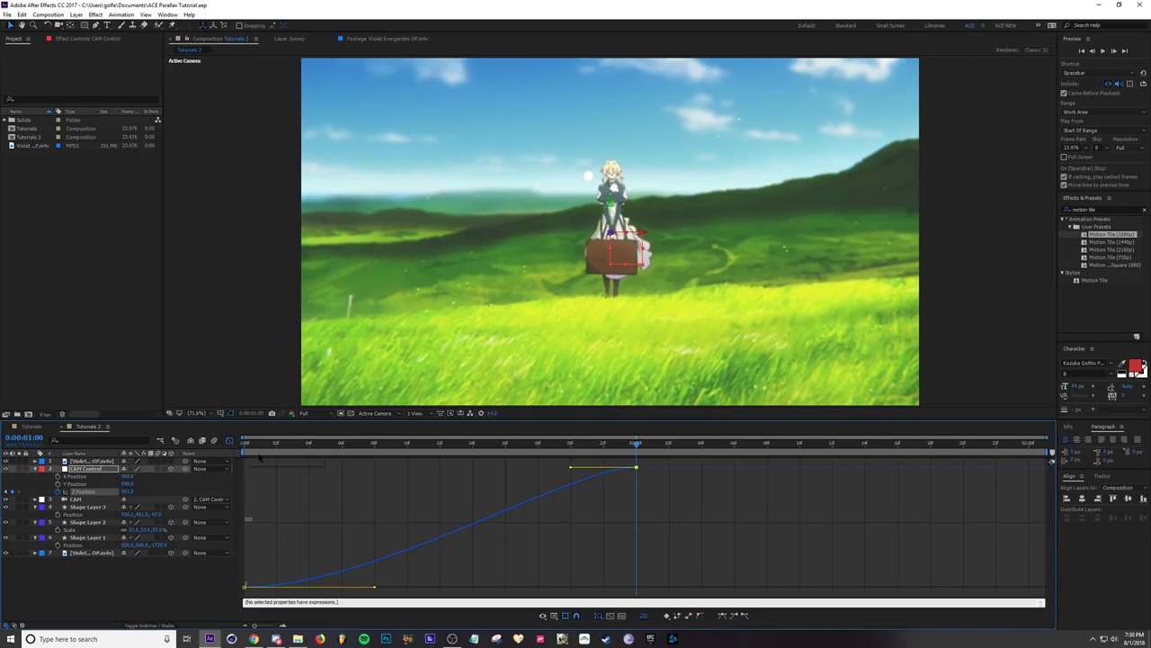
pyautogui.moveTo(479, 523); pyautogui.dragTo(545, 529)
pyautogui.hotkey('shift', 'F3')
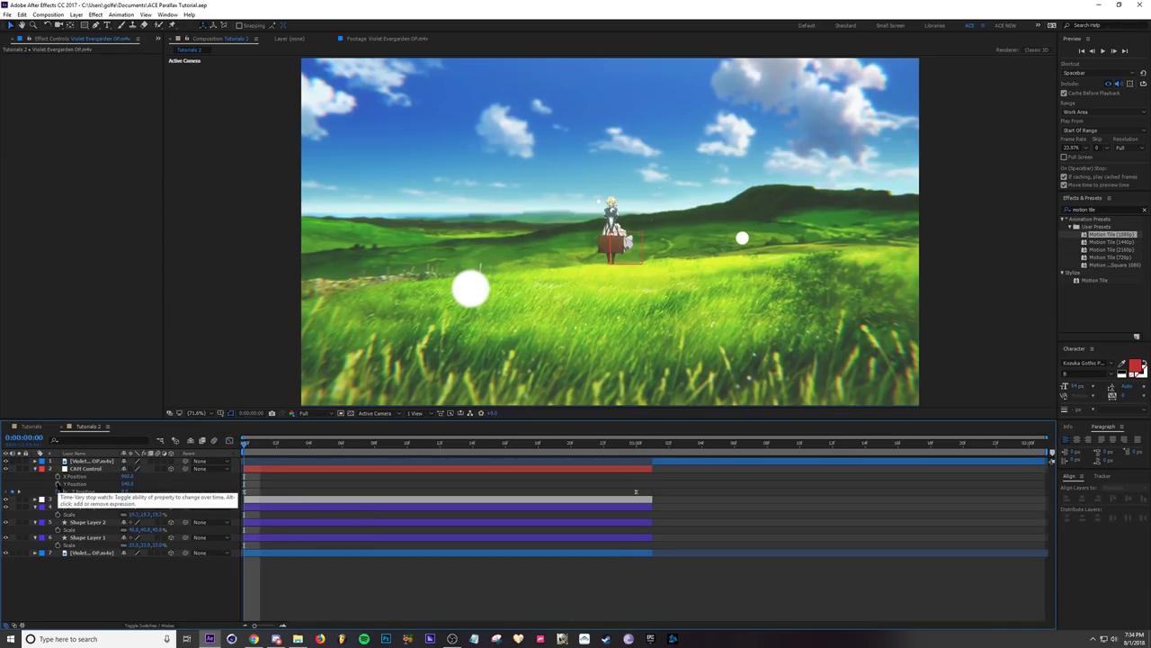
# Step: Animate CAM Control's Y Position between the first frame and 0:00:01:00, lowering the camera at the first frame so the landscape shifts upward
pyautogui.click(83, 484)
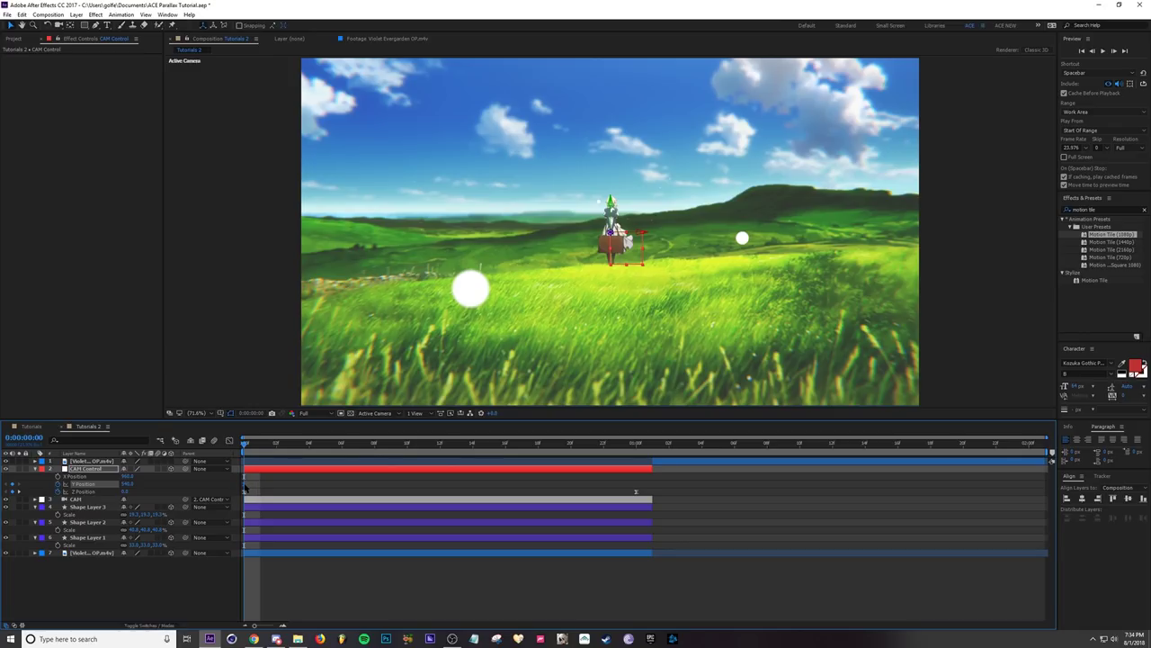
pyautogui.moveTo(127, 484); pyautogui.dragTo(161, 486)
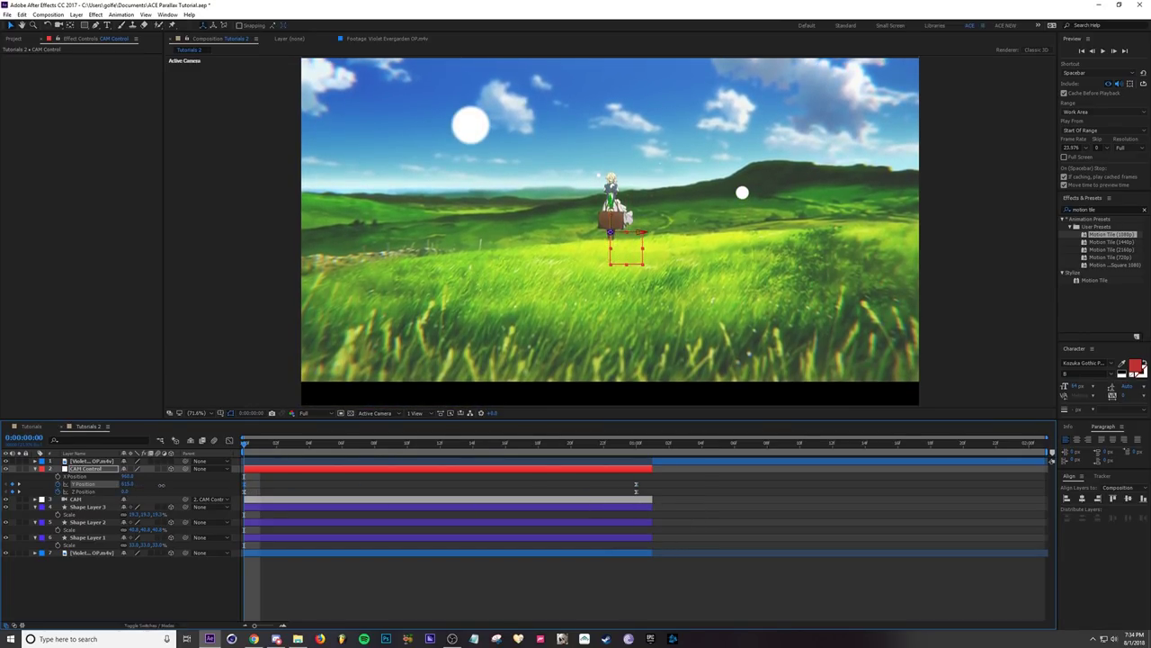
# Step: Scale the landscape clip layer to about 116% so it fills the frame, and save the project
pyautogui.click(90, 552)
pyautogui.press('s')
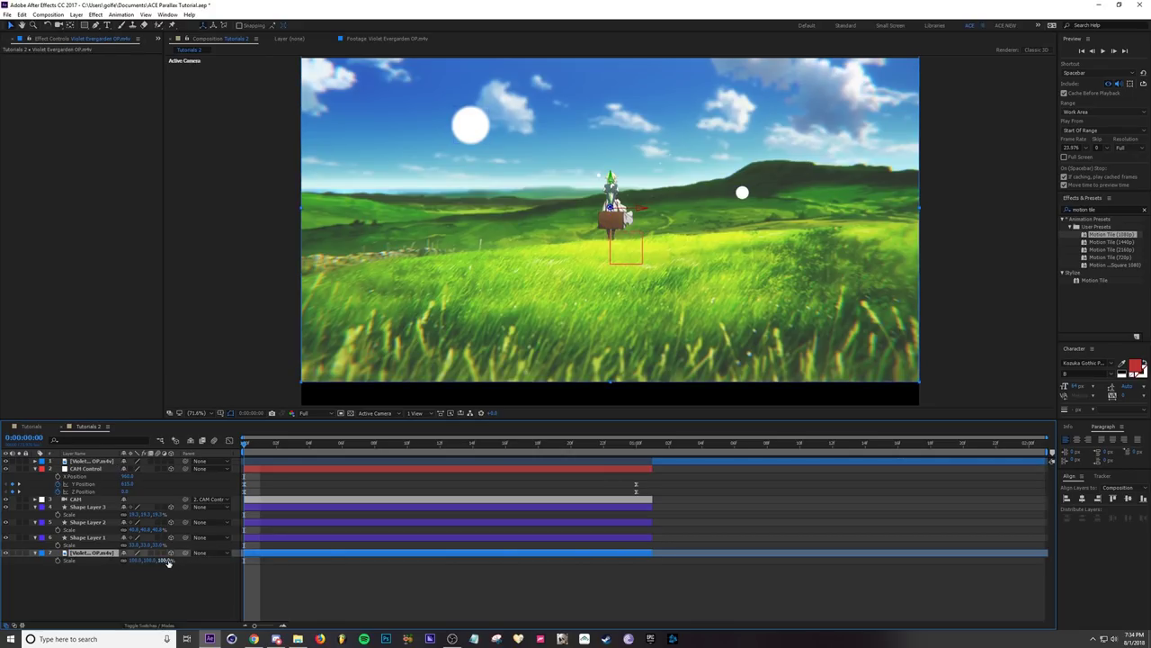
pyautogui.moveTo(174, 559); pyautogui.dragTo(190, 558)
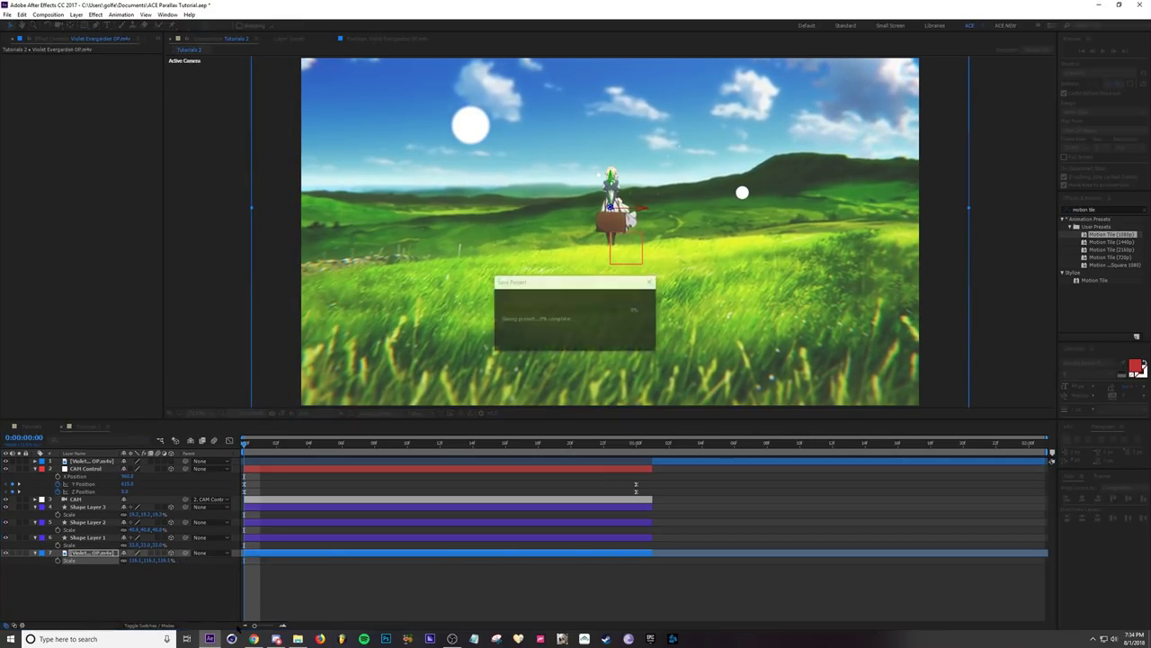
pyautogui.click(177, 616)
# Step: Scrub through the camera push-in and stop at 0:00:00:06 to check the circles' depth
pyautogui.moveTo(249, 443); pyautogui.dragTo(438, 475)
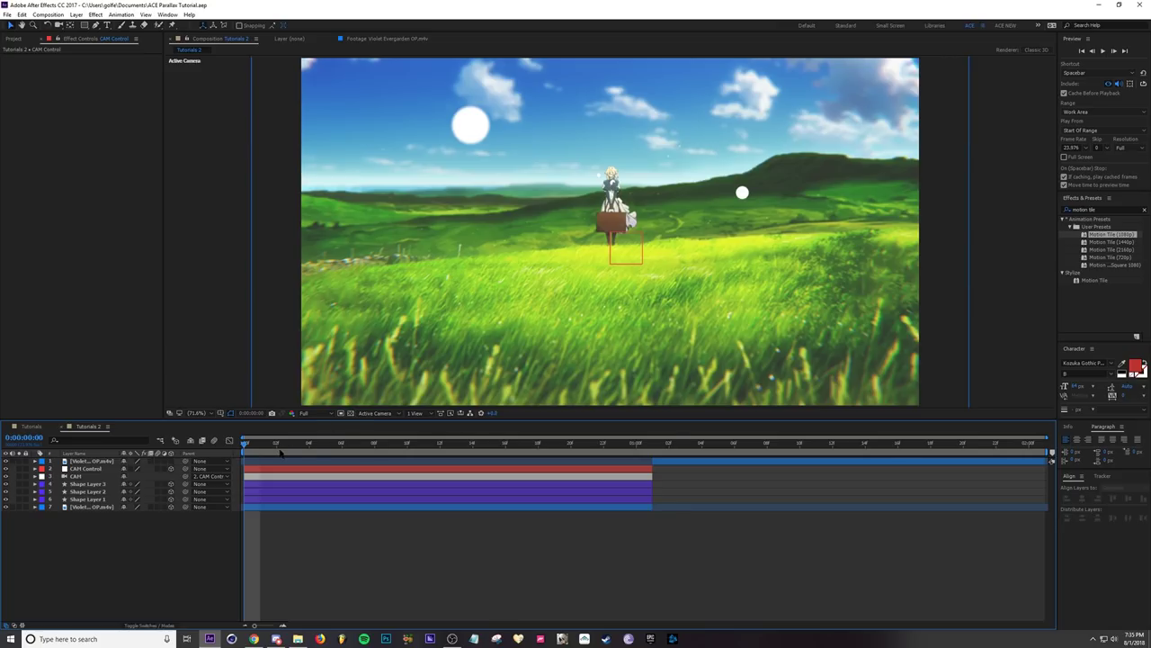
pyautogui.moveTo(277, 445); pyautogui.dragTo(341, 444)
pyautogui.click(465, 163)
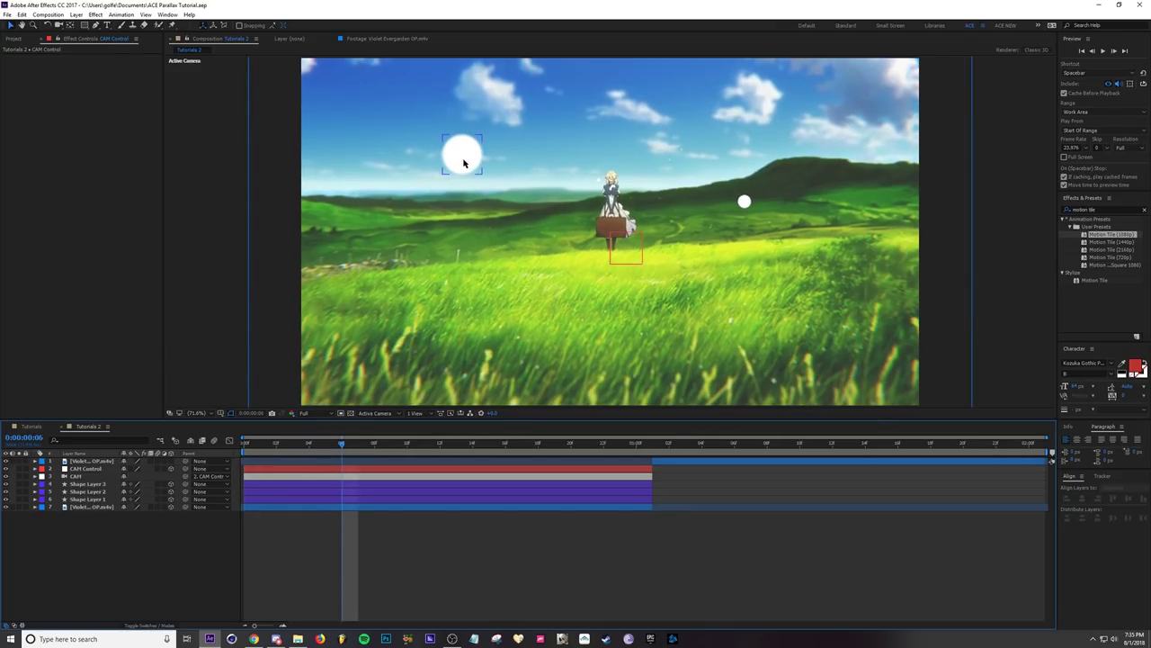
pyautogui.click(671, 222)
# Step: Keyframe the Focus Distance in CAM's Camera Options at about 263 pixels so the large foreground circle is in focus
pyautogui.click(35, 477)
pyautogui.click(42, 491)
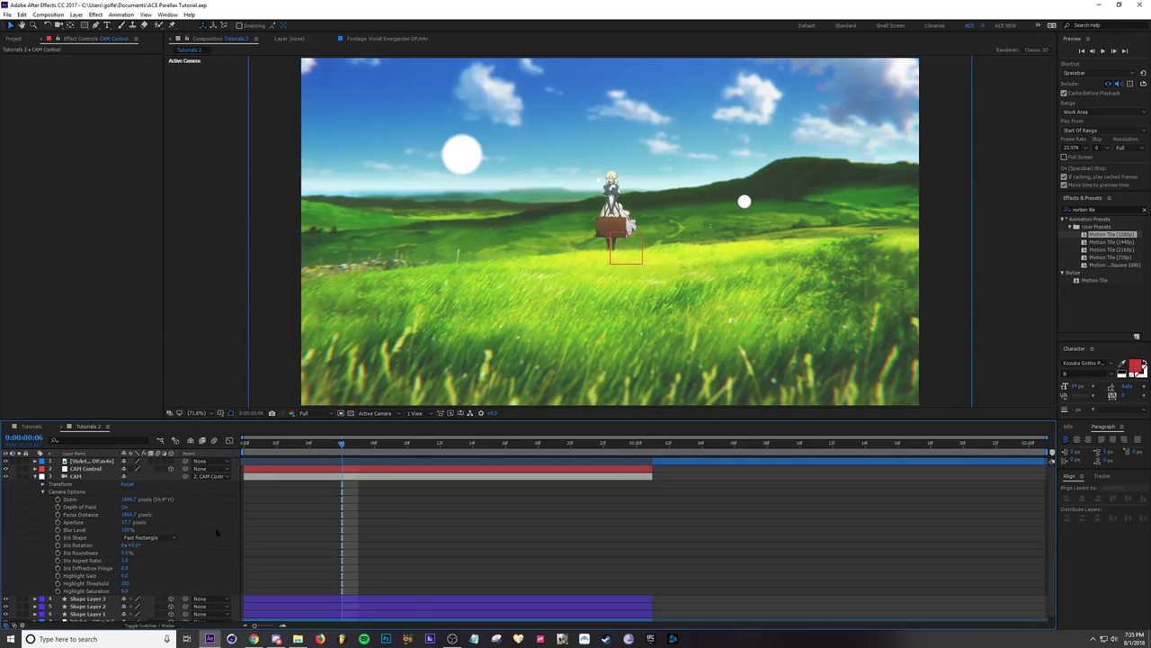
pyautogui.scroll(-1, 164, 521)
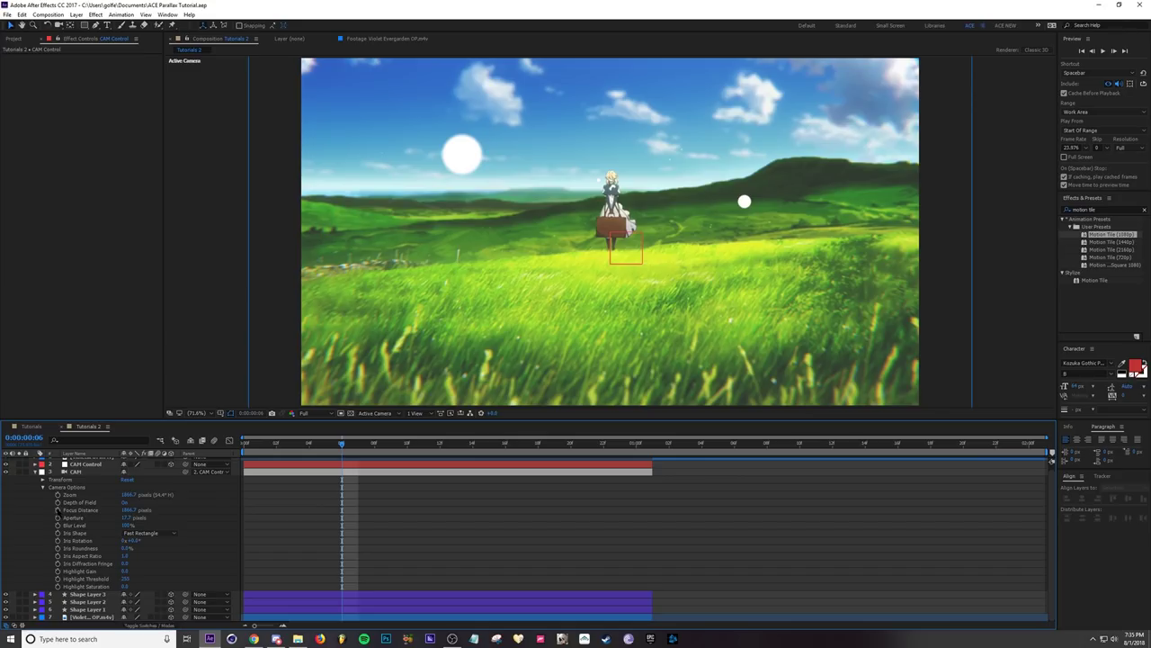
pyautogui.click(58, 510)
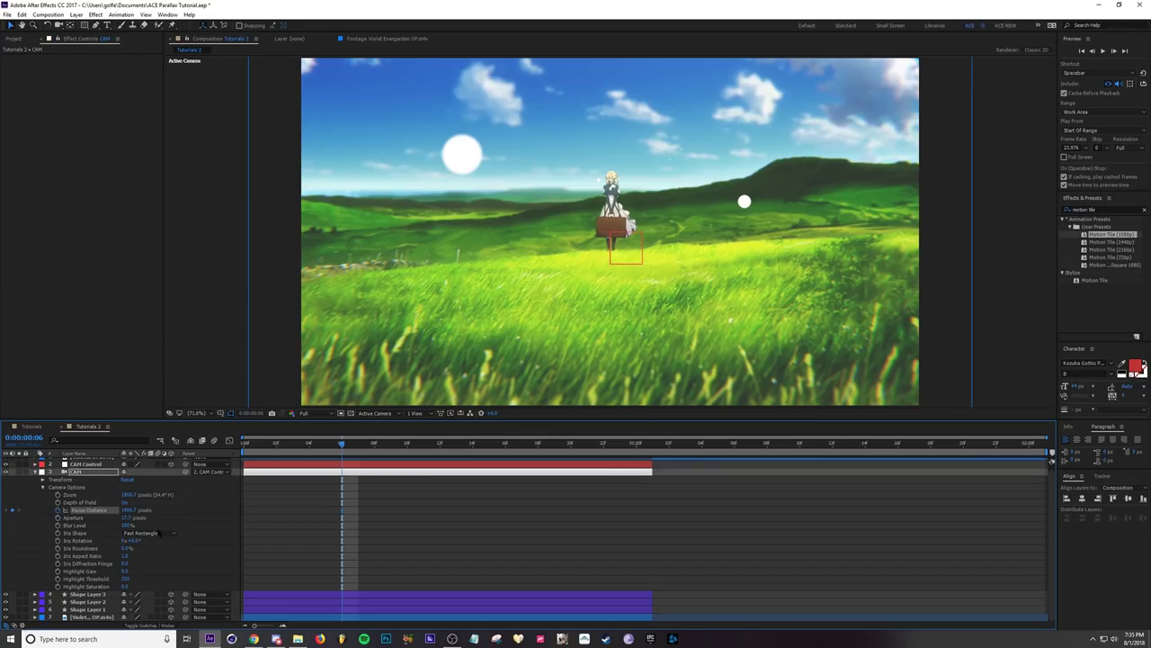
pyautogui.click(228, 516)
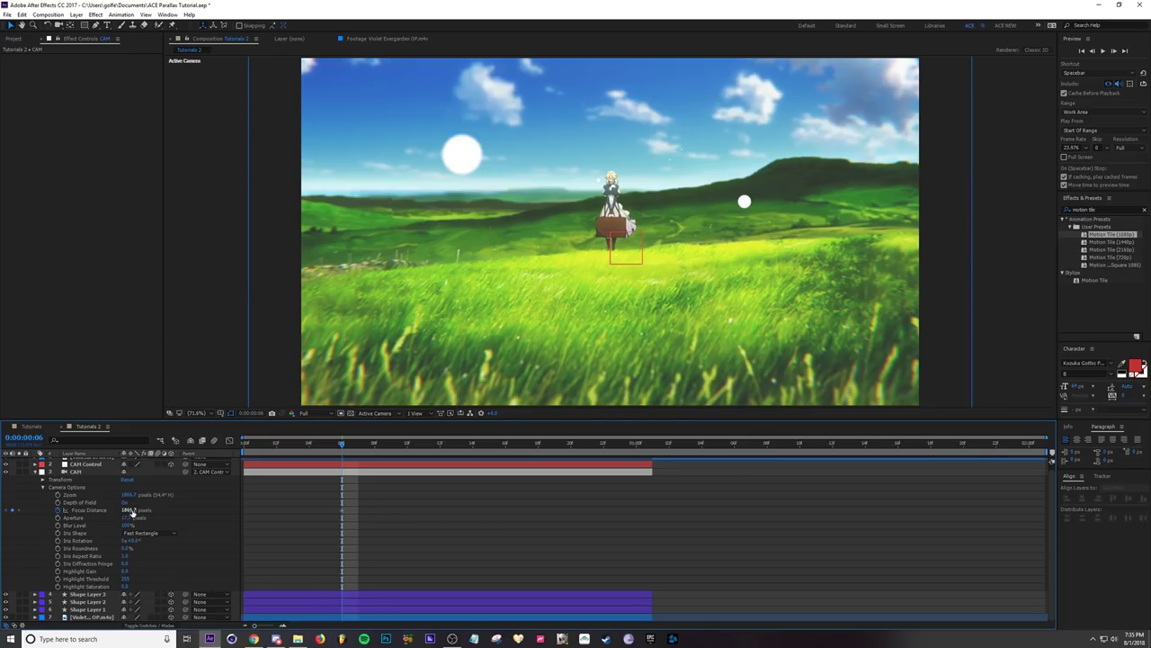
pyautogui.moveTo(132, 512); pyautogui.dragTo(76, 512)
pyautogui.moveTo(3, 513); pyautogui.dragTo(1, 513)
pyautogui.moveTo(129, 509); pyautogui.dragTo(117, 510)
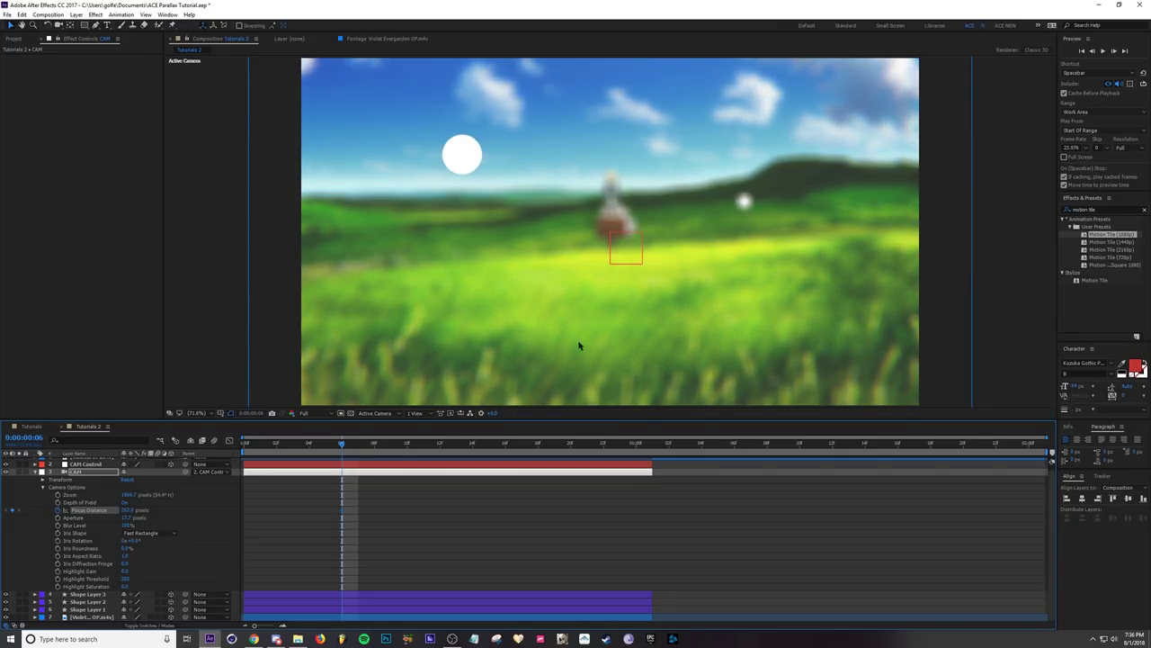
pyautogui.click(550, 517)
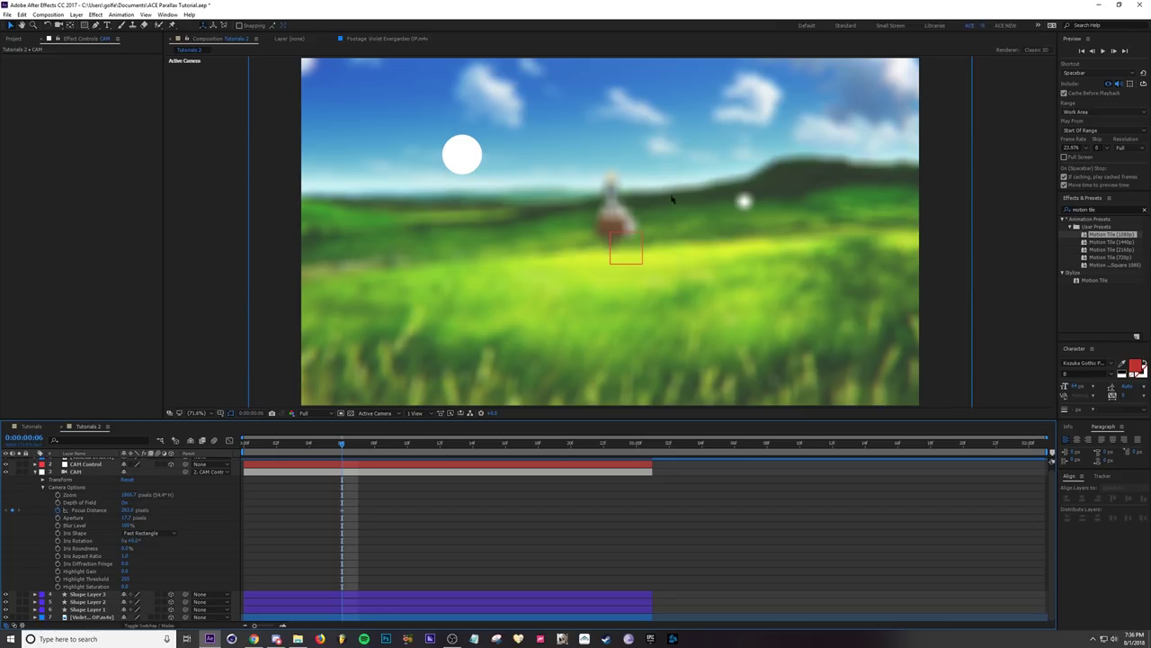
# Step: Set CAM's Iris Shape to Hexagon and its Aperture to 25 pixels
pyautogui.click(162, 534)
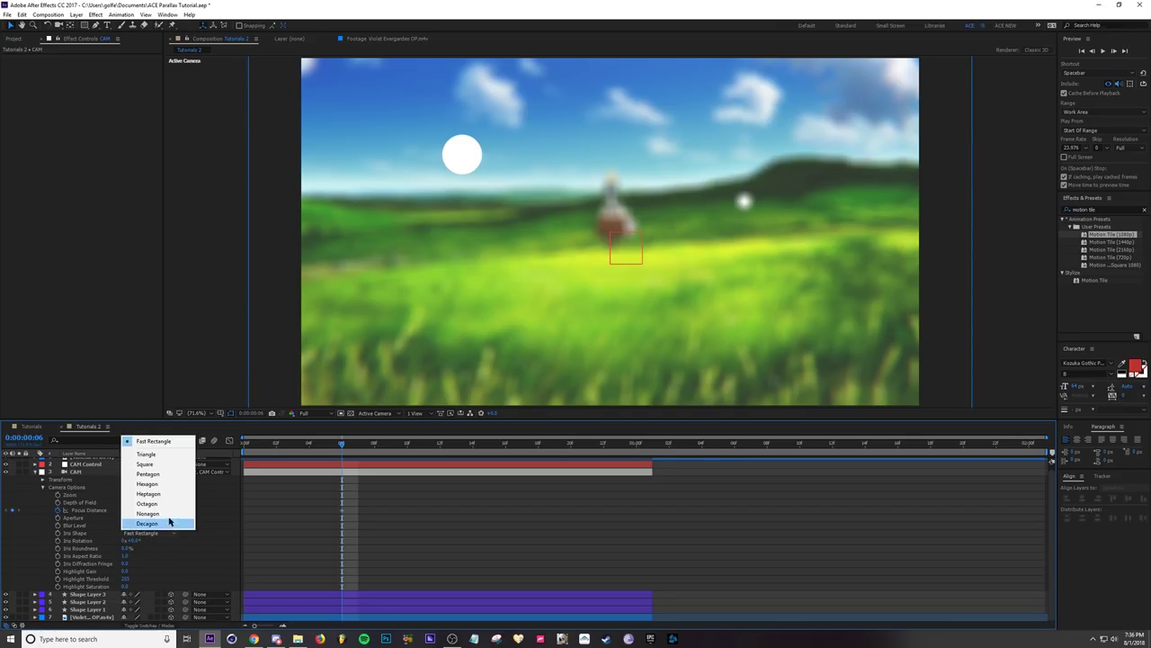
pyautogui.click(163, 487)
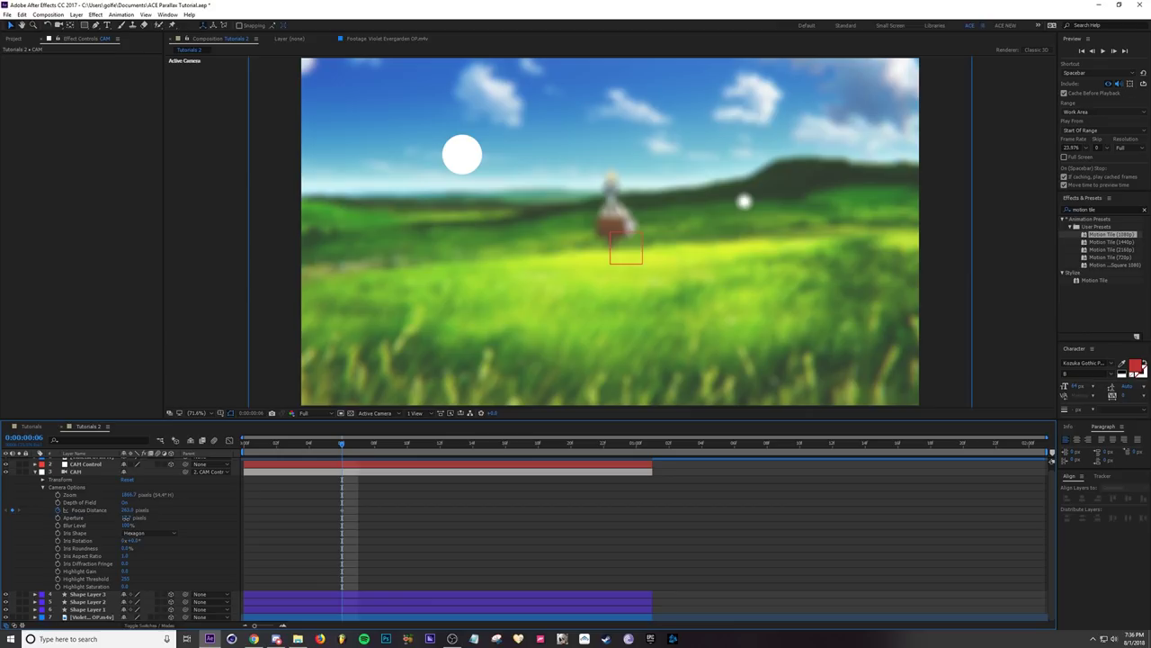
pyautogui.moveTo(124, 518); pyautogui.dragTo(119, 521)
pyautogui.click(127, 518)
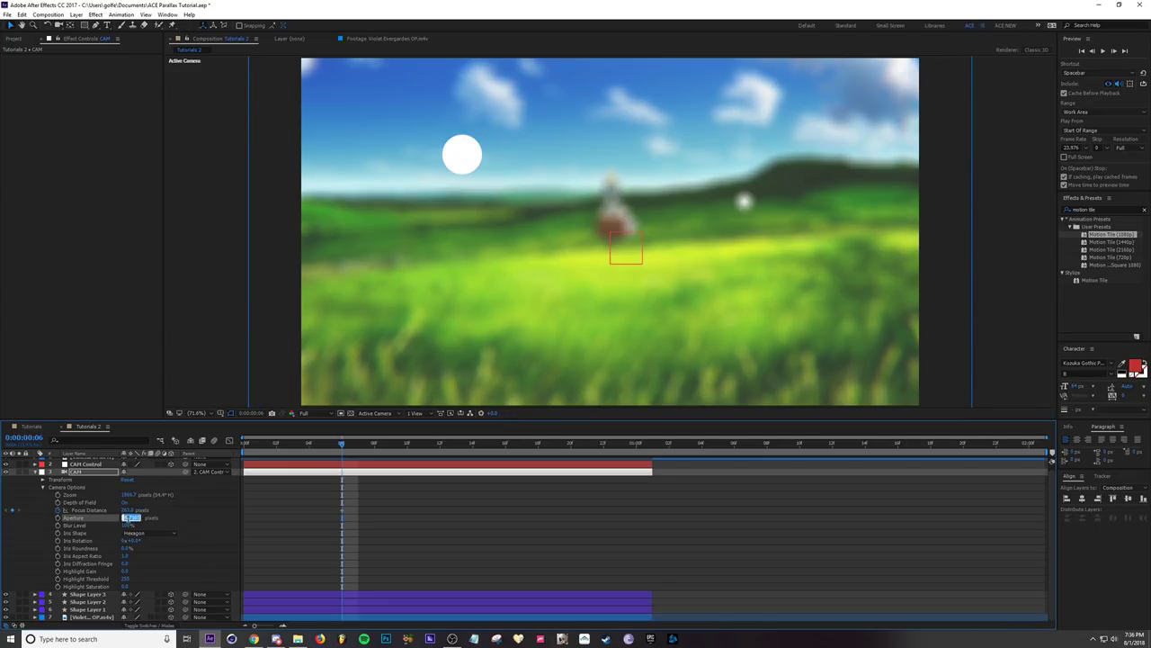
pyautogui.write('2')
pyautogui.click(329, 527)
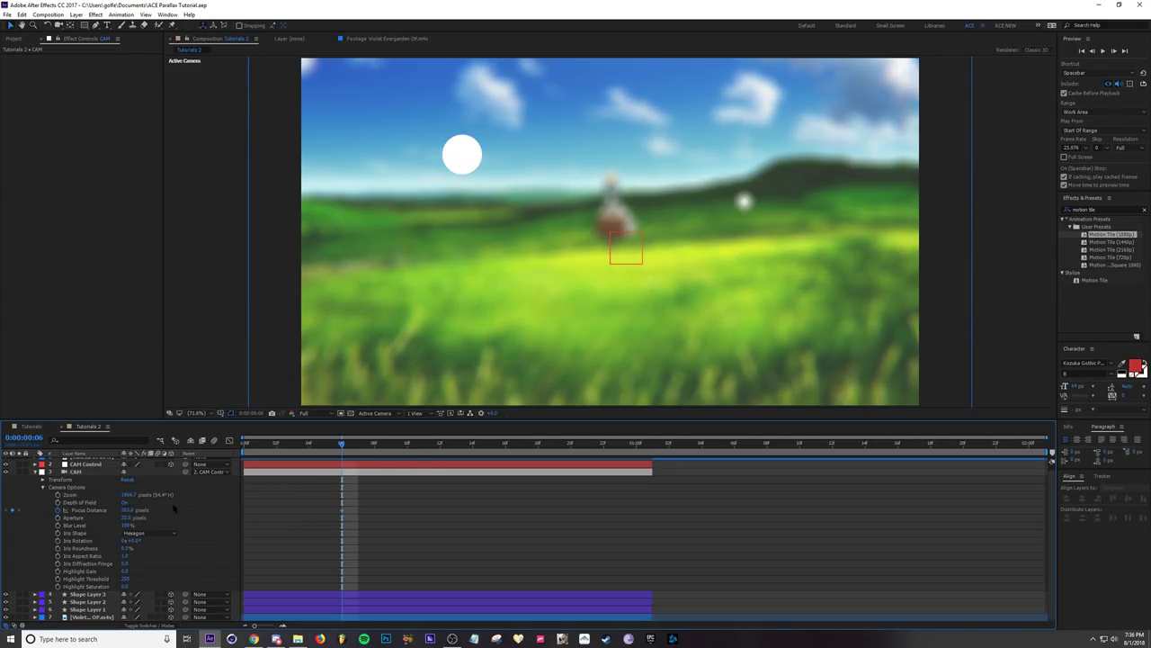
# Step: Move the Focus Distance keyframe to the first frame and add a second one of about 893 pixels at 0:00:01:00
pyautogui.click(341, 511)
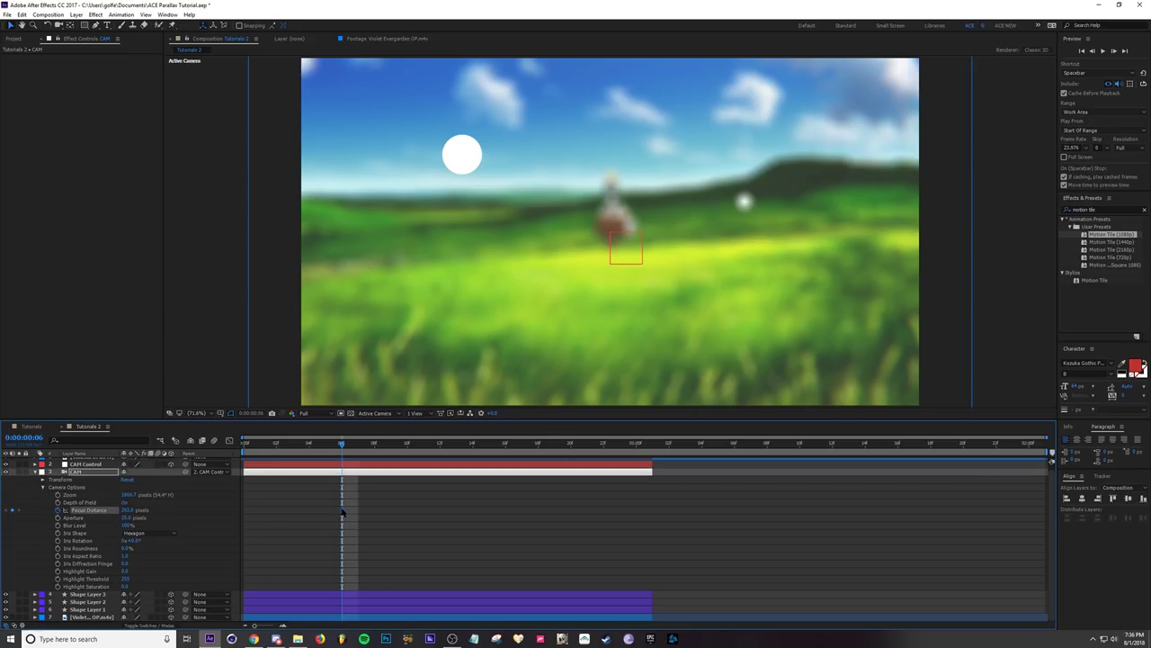
pyautogui.moveTo(283, 514); pyautogui.dragTo(245, 512)
pyautogui.moveTo(376, 443); pyautogui.dragTo(440, 443)
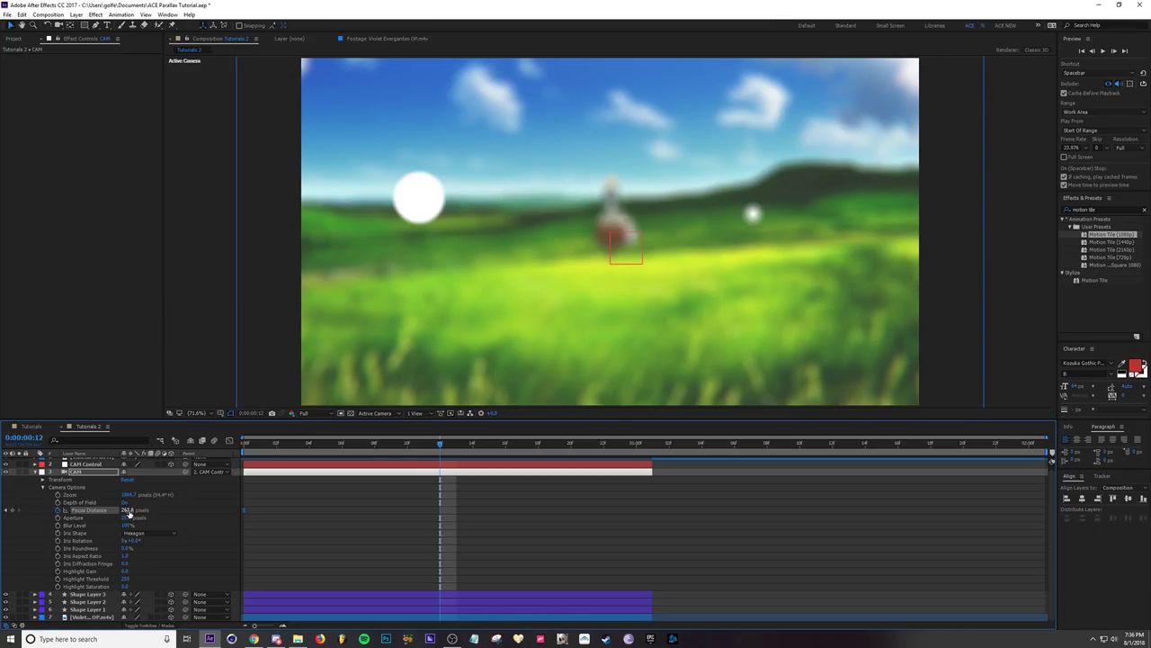
pyautogui.moveTo(129, 513); pyautogui.dragTo(415, 515)
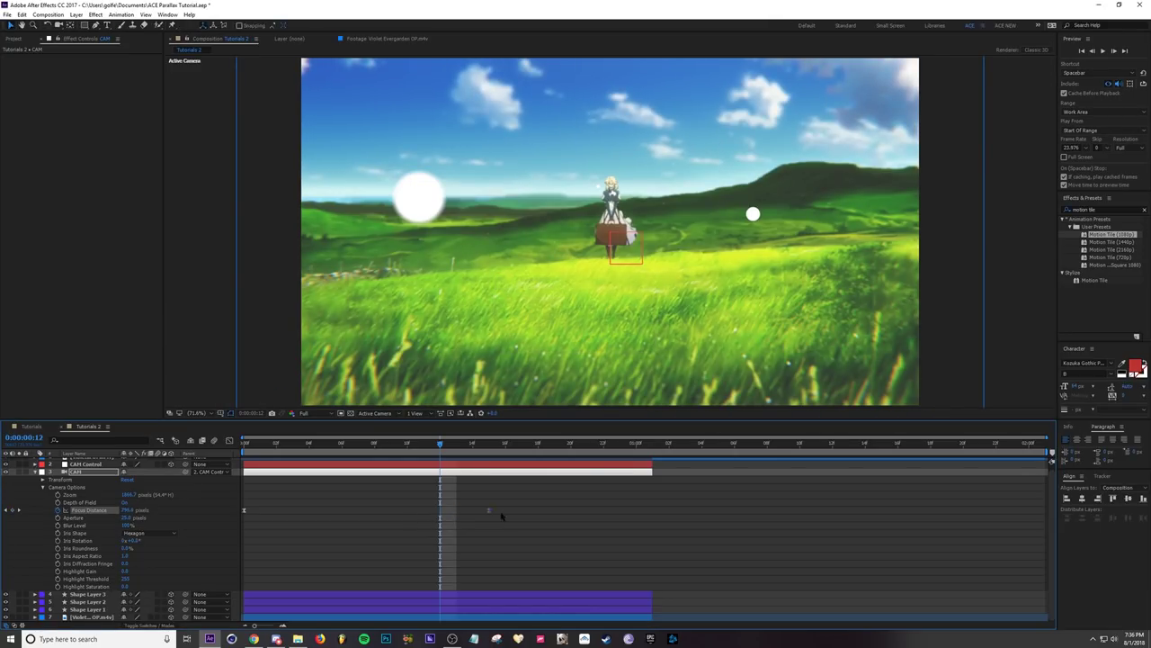
pyautogui.click(636, 510)
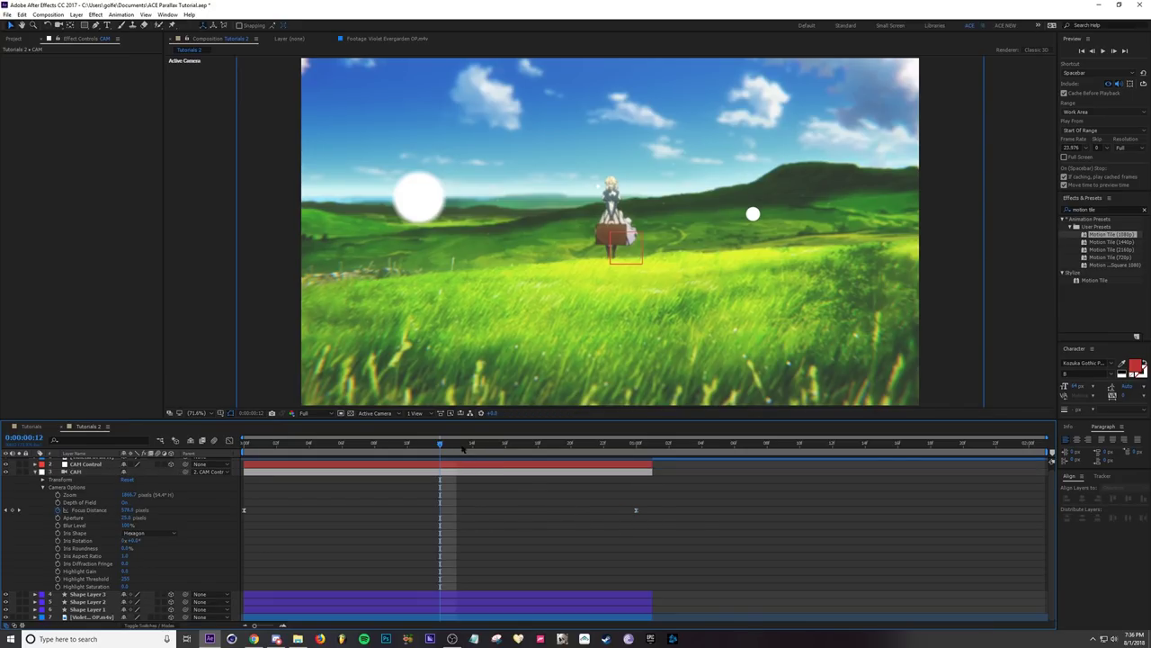
# Step: Check the girl's focus at 0:00:01:00 and preview the focus-pull animation
pyautogui.moveTo(454, 444); pyautogui.dragTo(637, 446)
pyautogui.click(637, 472)
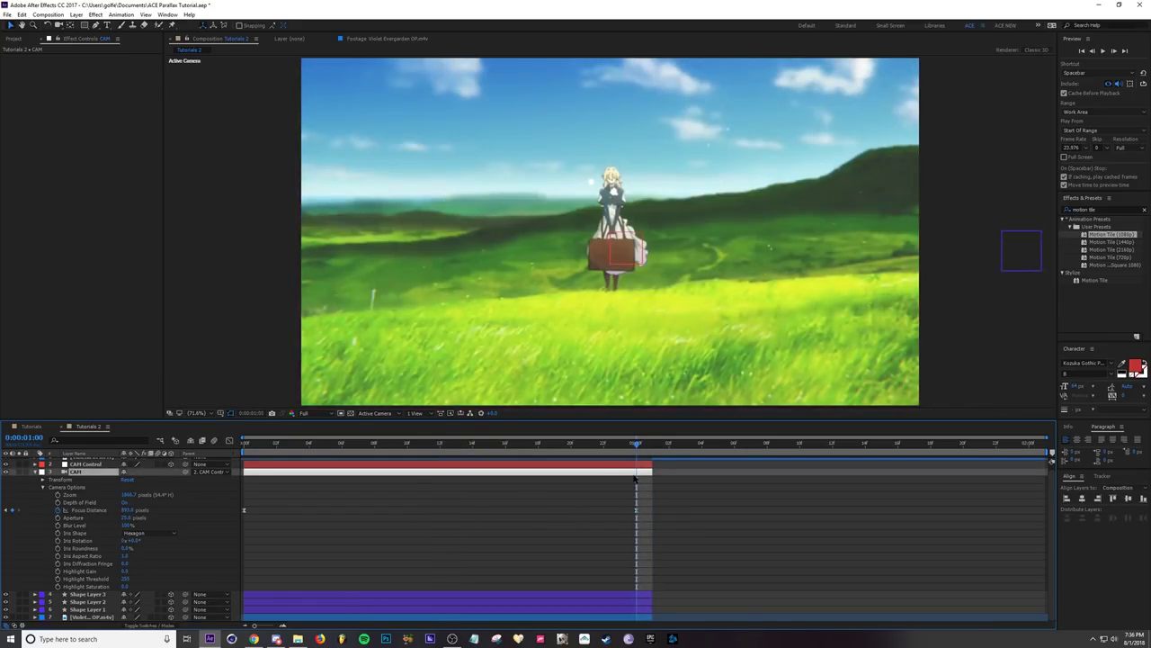
pyautogui.press('space')
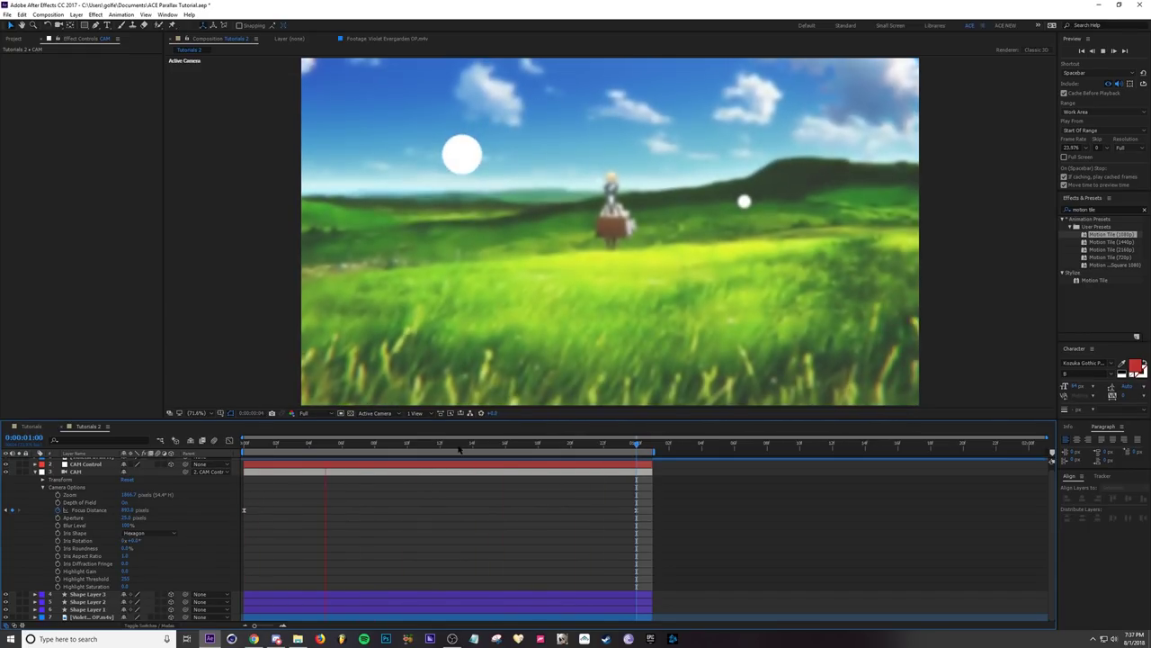
pyautogui.click(458, 444)
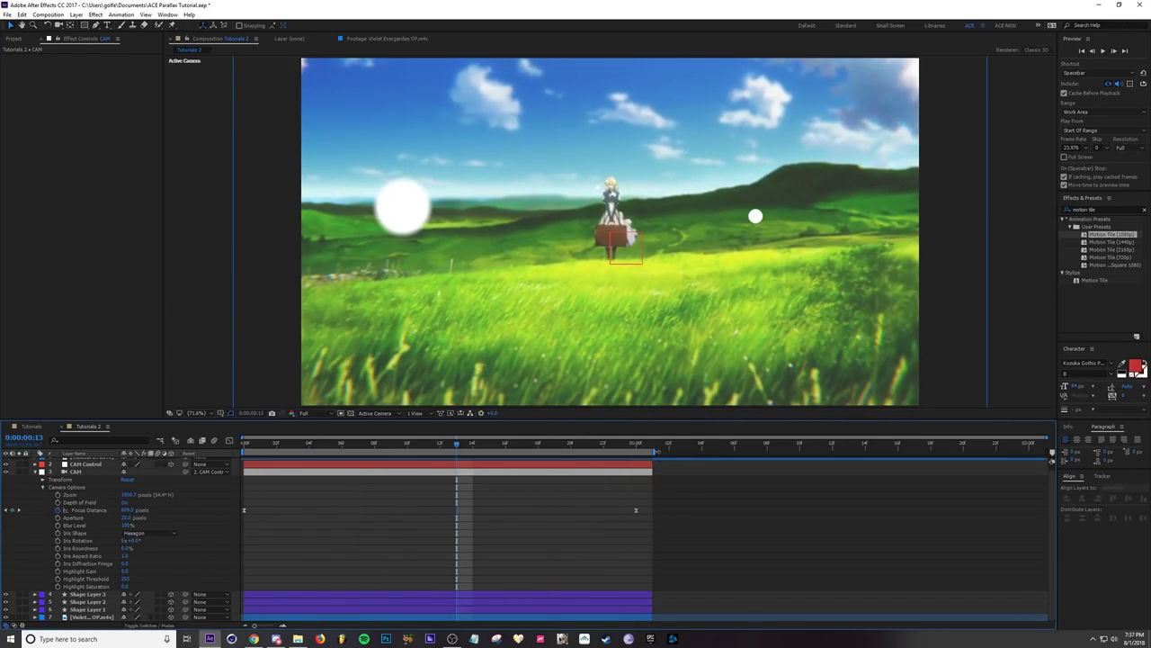
# Step: Extend the work area to the end of the composition and save the project
pyautogui.moveTo(656, 451); pyautogui.dragTo(1051, 452)
pyautogui.hotkey('ctrl', 's')
pyautogui.scroll(1, 113, 494)
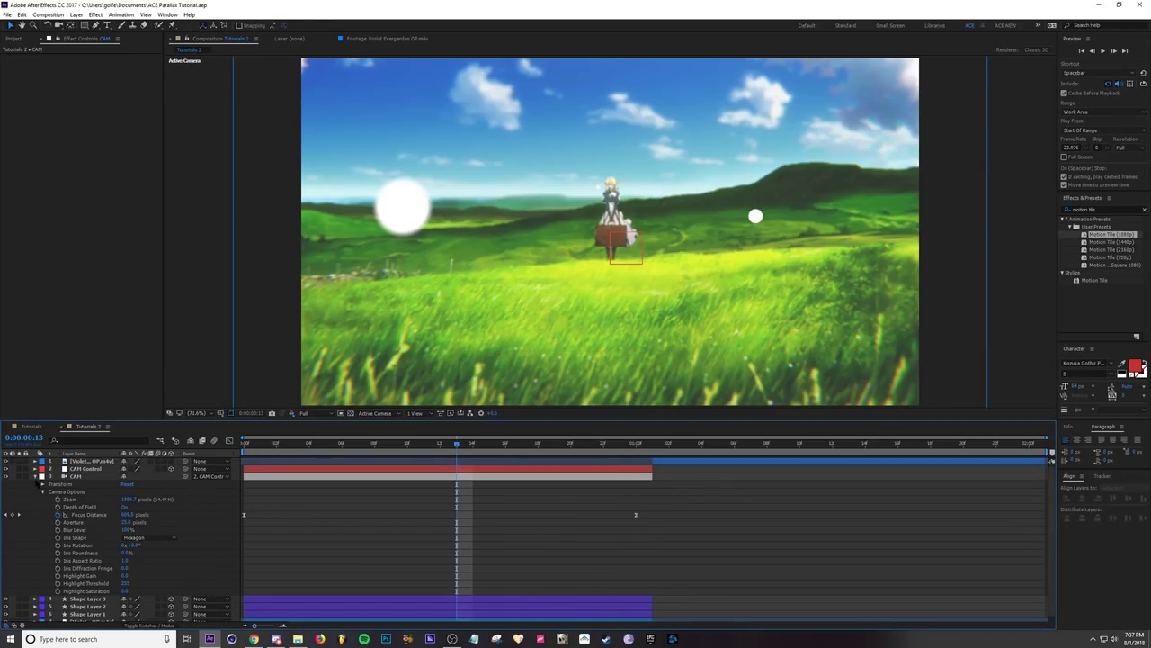
pyautogui.click(35, 476)
# Step: Create a camera named CAM for the close-up clip, starting at 0:00:01:01 and labelled White
pyautogui.click(654, 445)
pyautogui.click(662, 461)
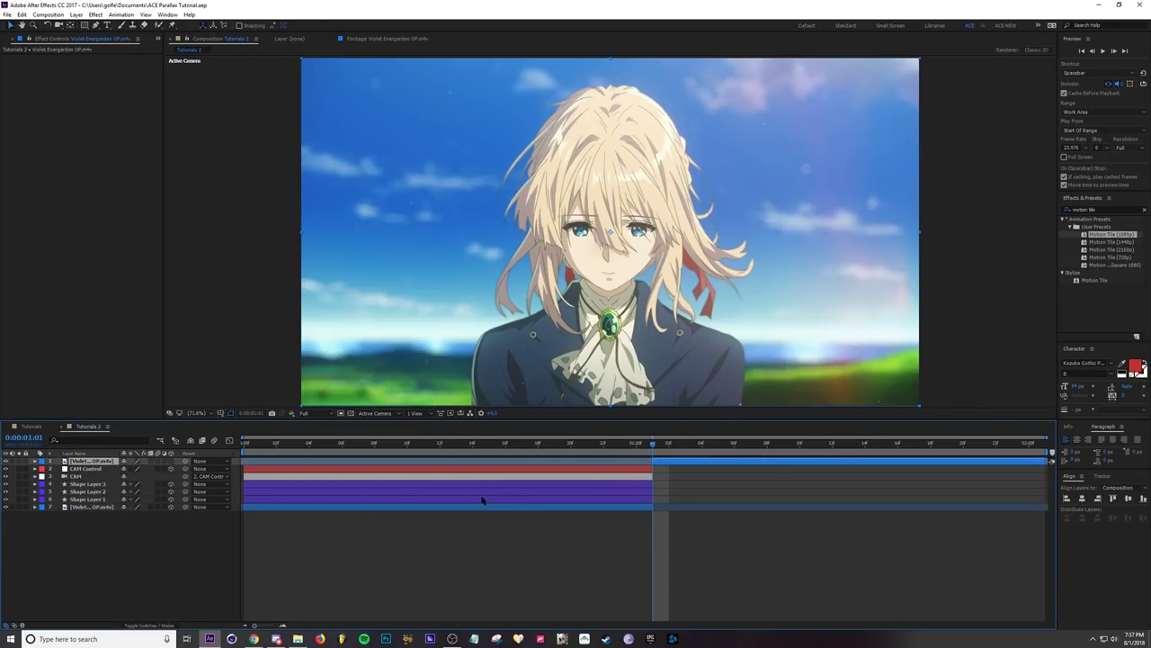
pyautogui.hotkey('ctrl', 'alt', 'shift', 'c')
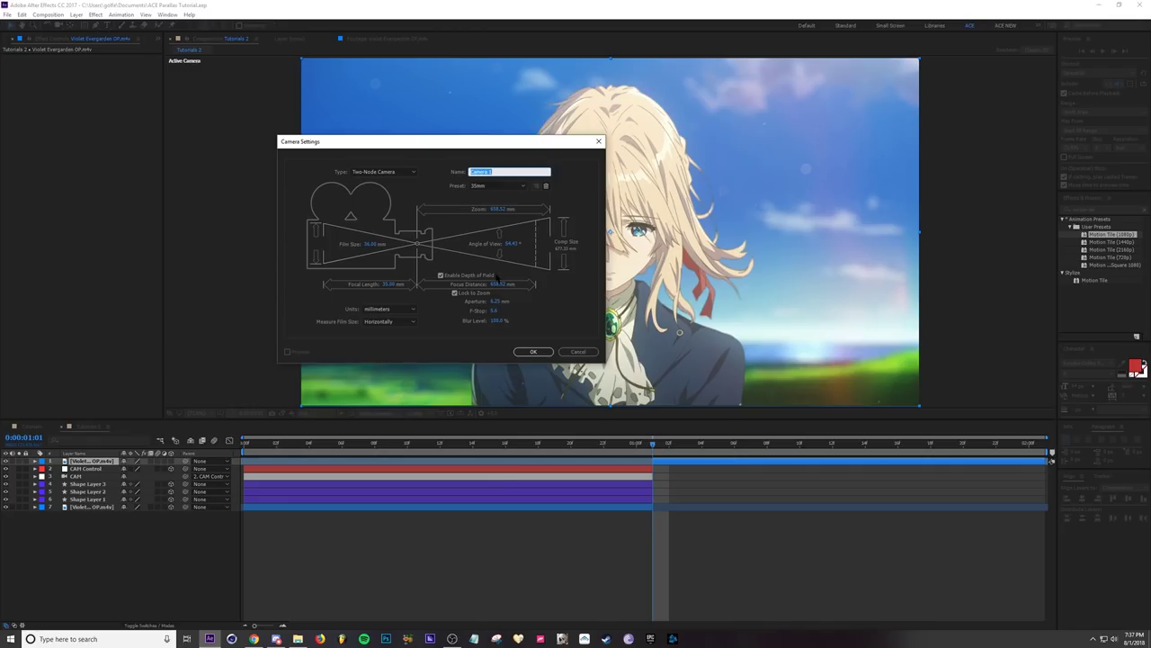
pyautogui.write('CAM')
pyautogui.click(530, 351)
pyautogui.hotkey('alt', '[')
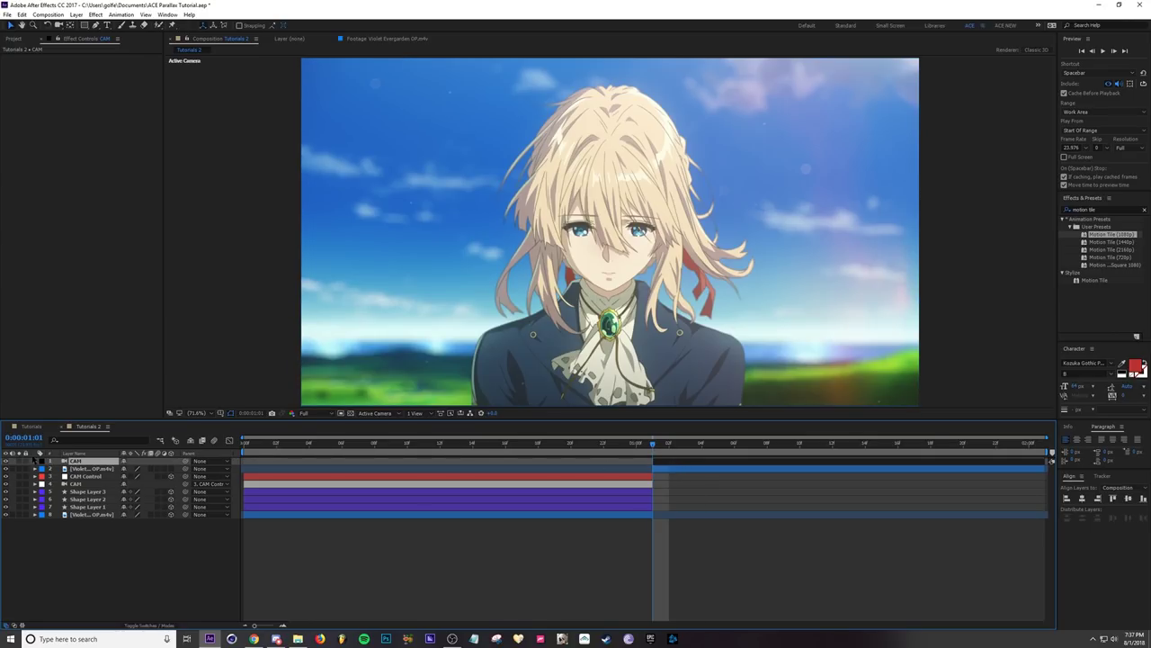
pyautogui.click(40, 461)
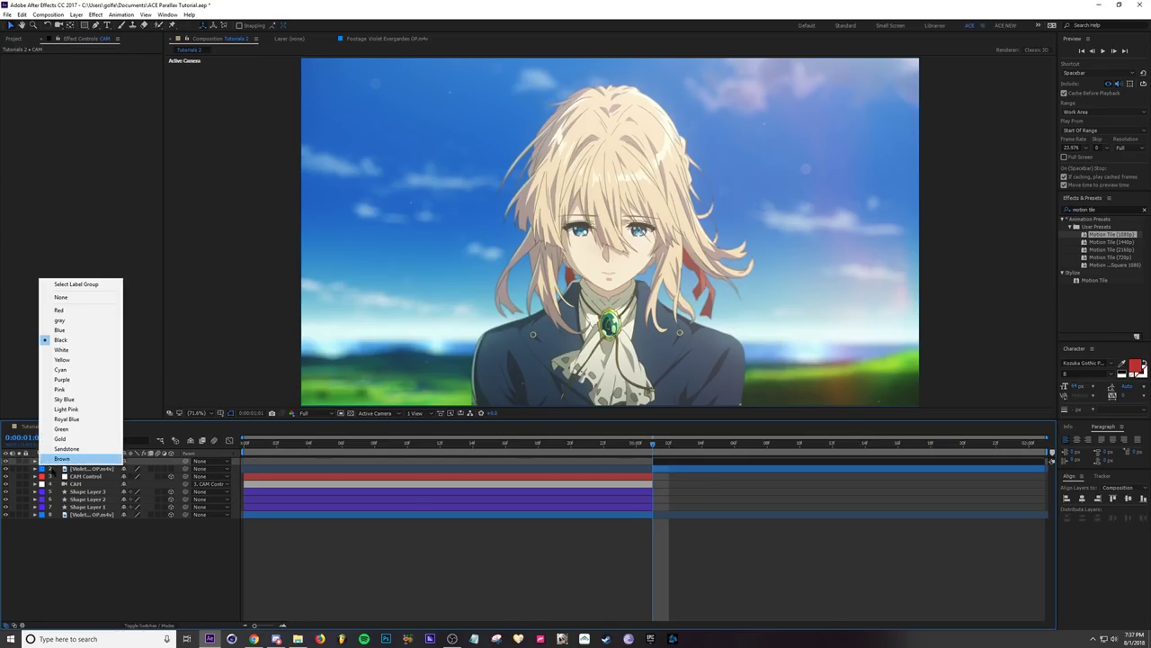
pyautogui.click(64, 349)
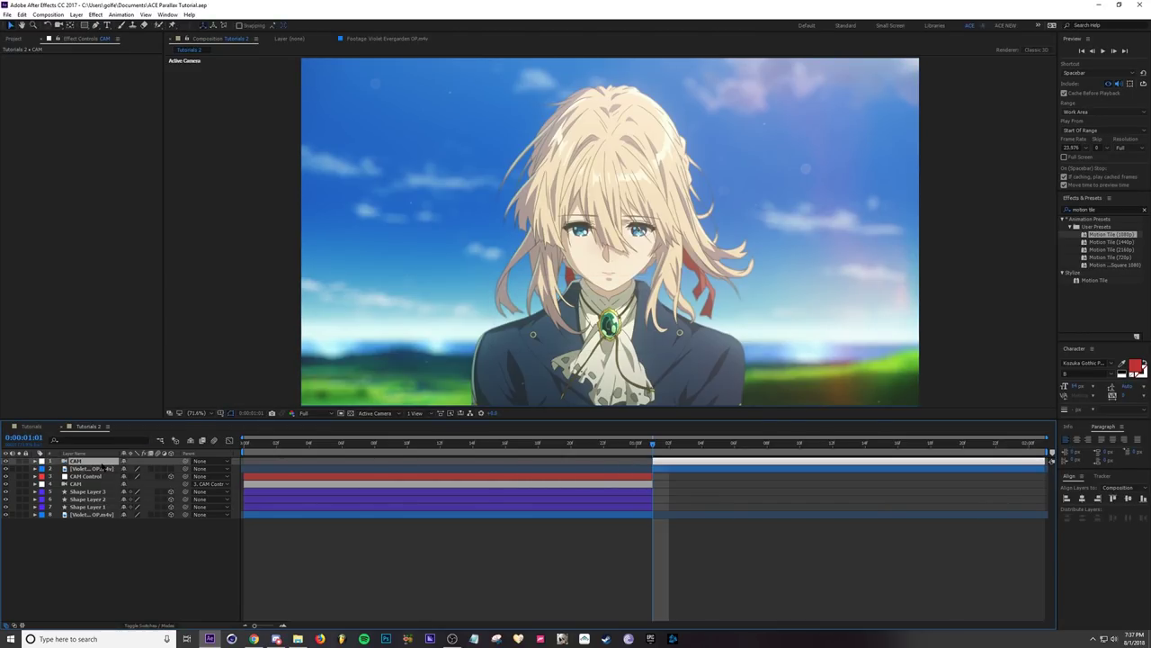
# Step: Add a null object starting at 0:00:01:01, and make both the null and the close-up clip 3D layers
pyautogui.hotkey('ctrl', 'alt', 'shift', 'y')
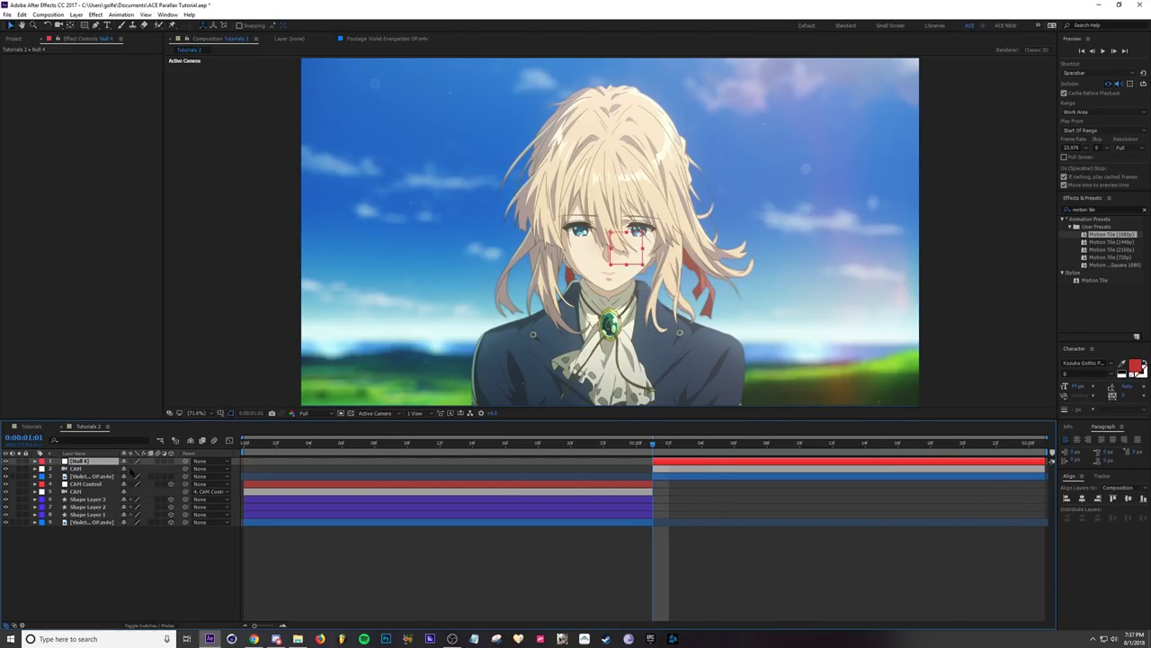
pyautogui.click(84, 476)
pyautogui.click(171, 477)
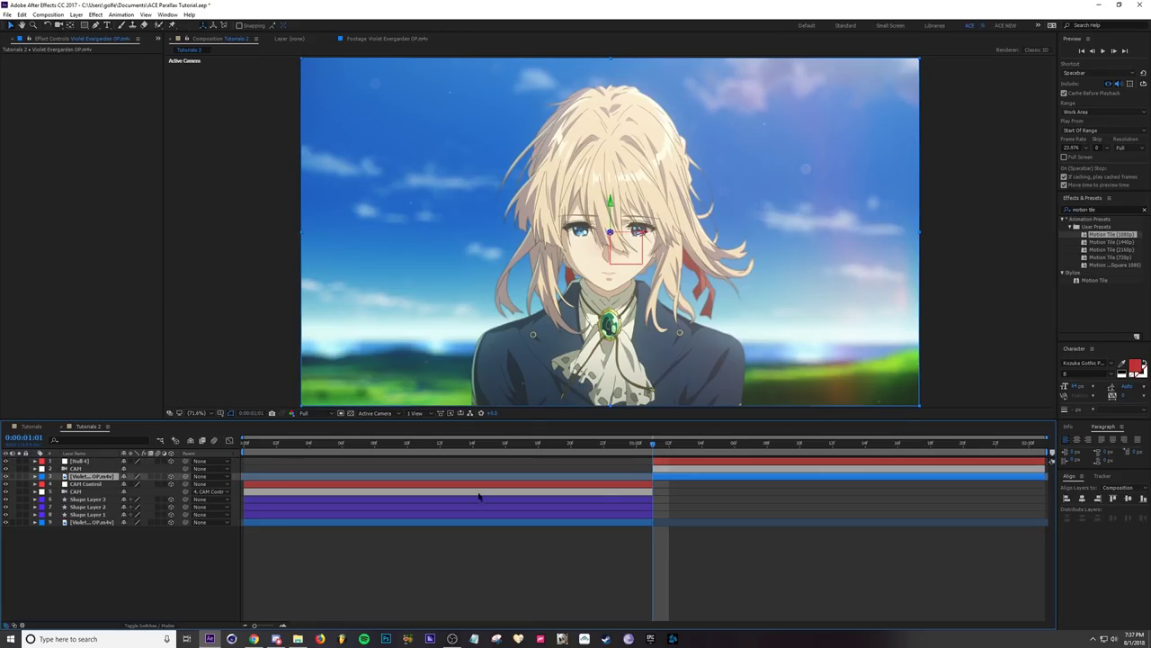
# Step: Parent the new CAM camera to the new null and select the null
pyautogui.click(108, 469)
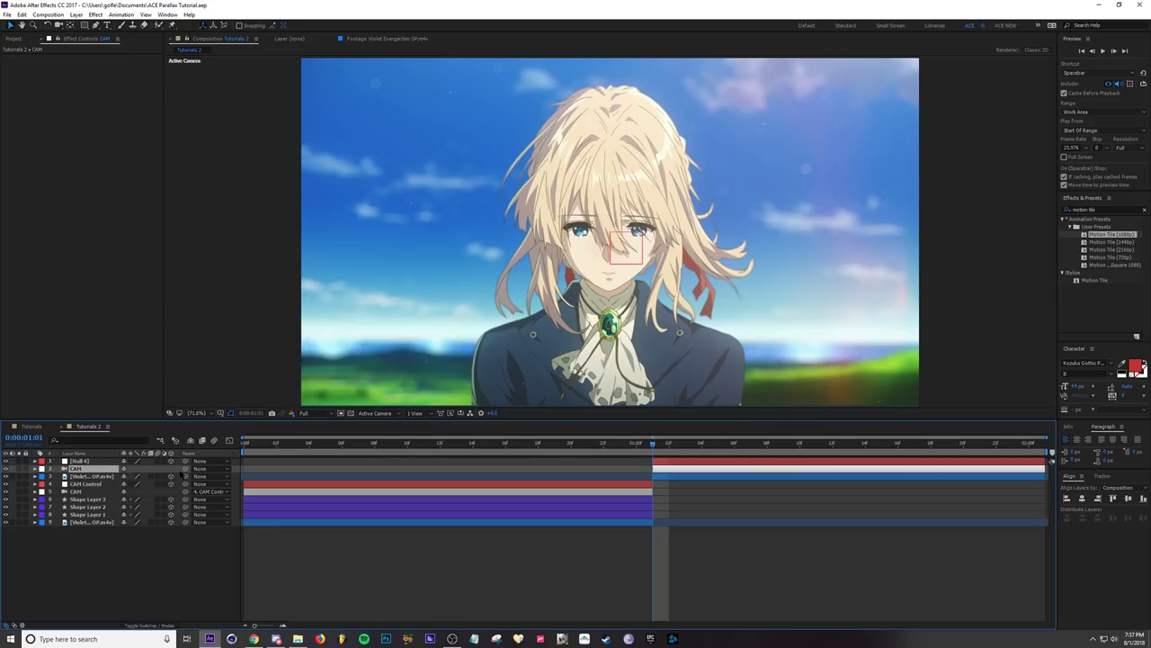
pyautogui.moveTo(186, 469); pyautogui.dragTo(94, 462)
pyautogui.click(94, 461)
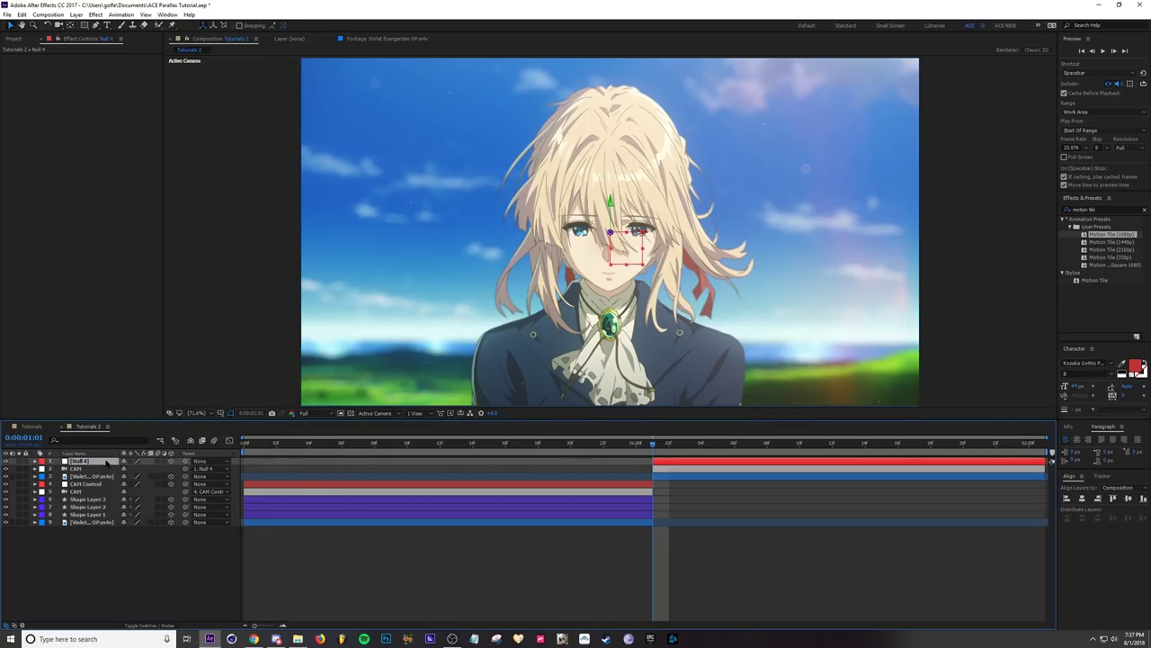
# Step: Separate the null's position dimensions and keyframe its Z Position for a push-in from 0:00:01:01 to 0:00:02:00
pyautogui.press('p')
pyautogui.rightClick(84, 469)
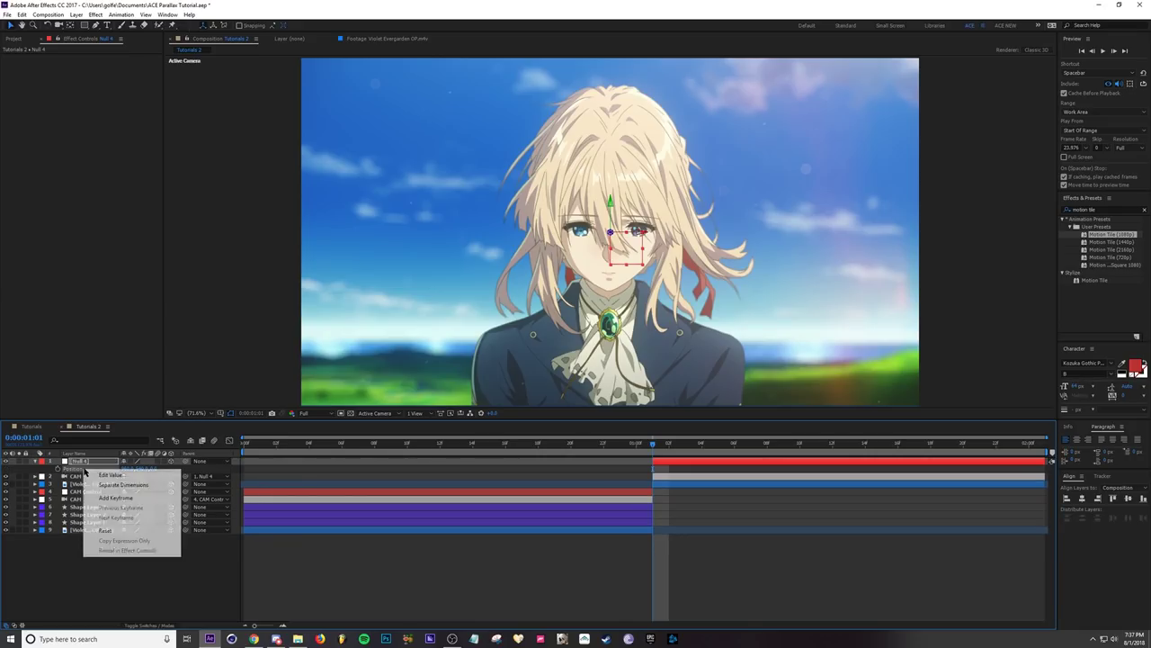
pyautogui.click(121, 485)
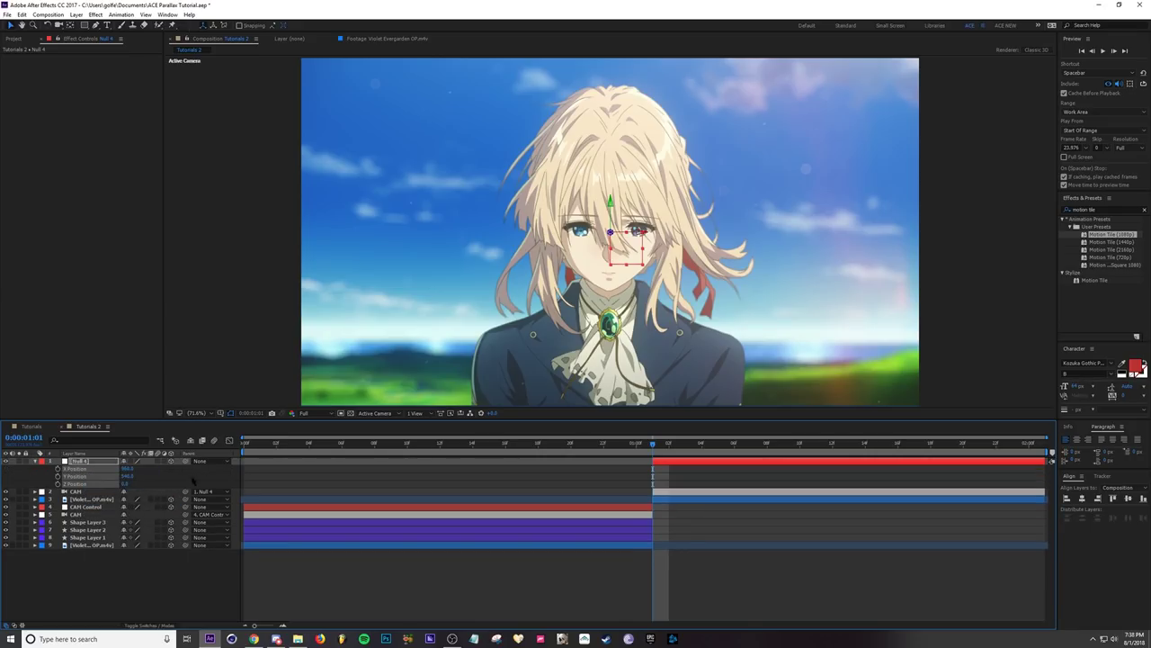
pyautogui.click(193, 481)
pyautogui.click(58, 484)
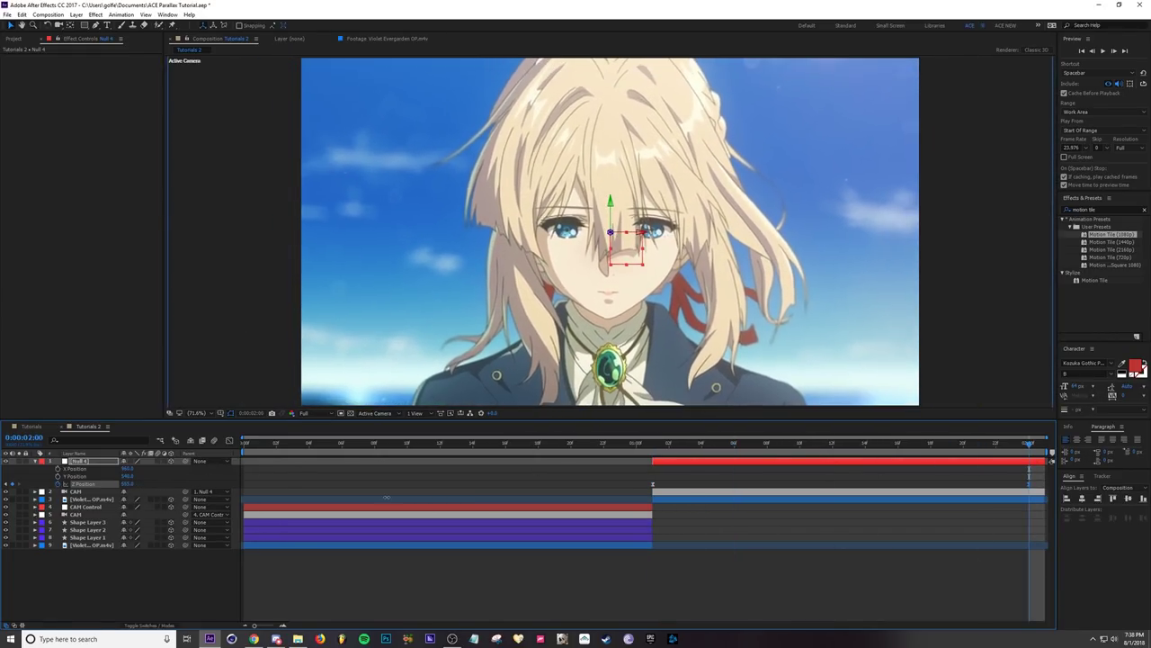
pyautogui.click(654, 445)
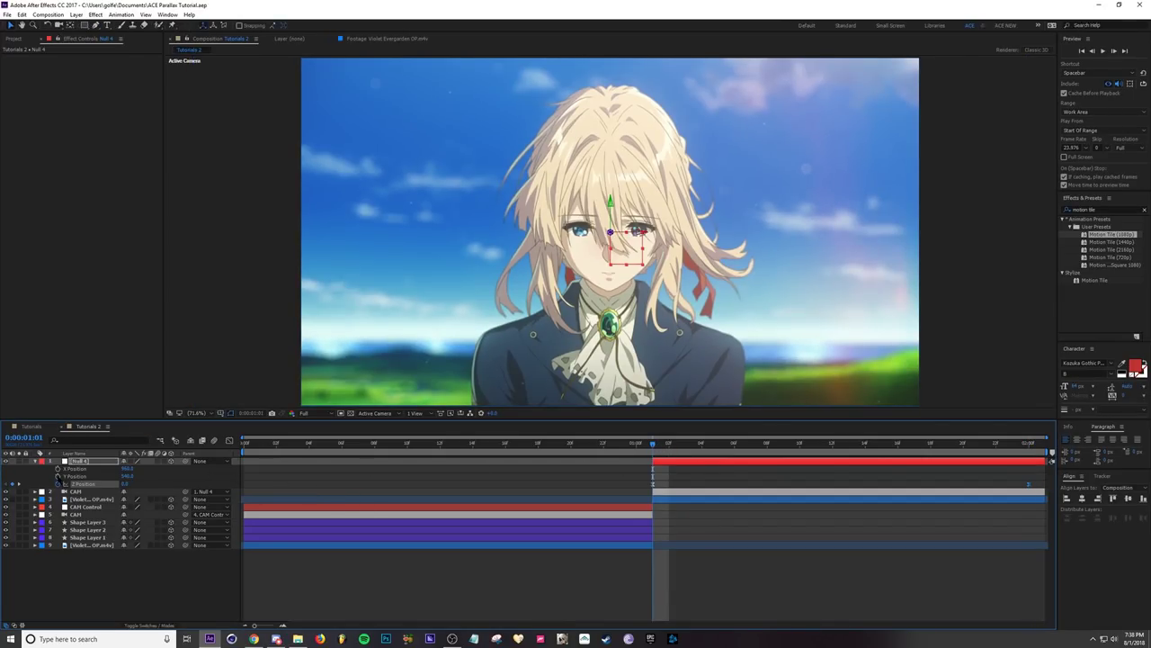
# Step: Keyframe the null's Y Position from 475 at 0:00:01:01 to 540 at 0:00:02:00
pyautogui.click(57, 476)
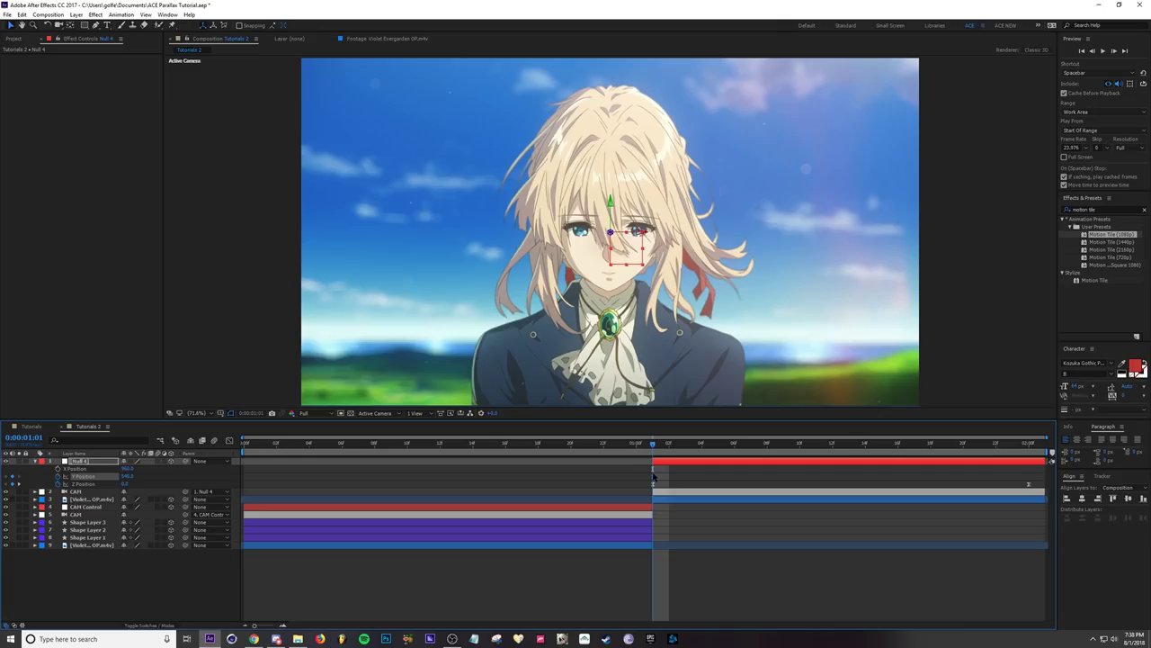
pyautogui.moveTo(127, 475); pyautogui.dragTo(69, 475)
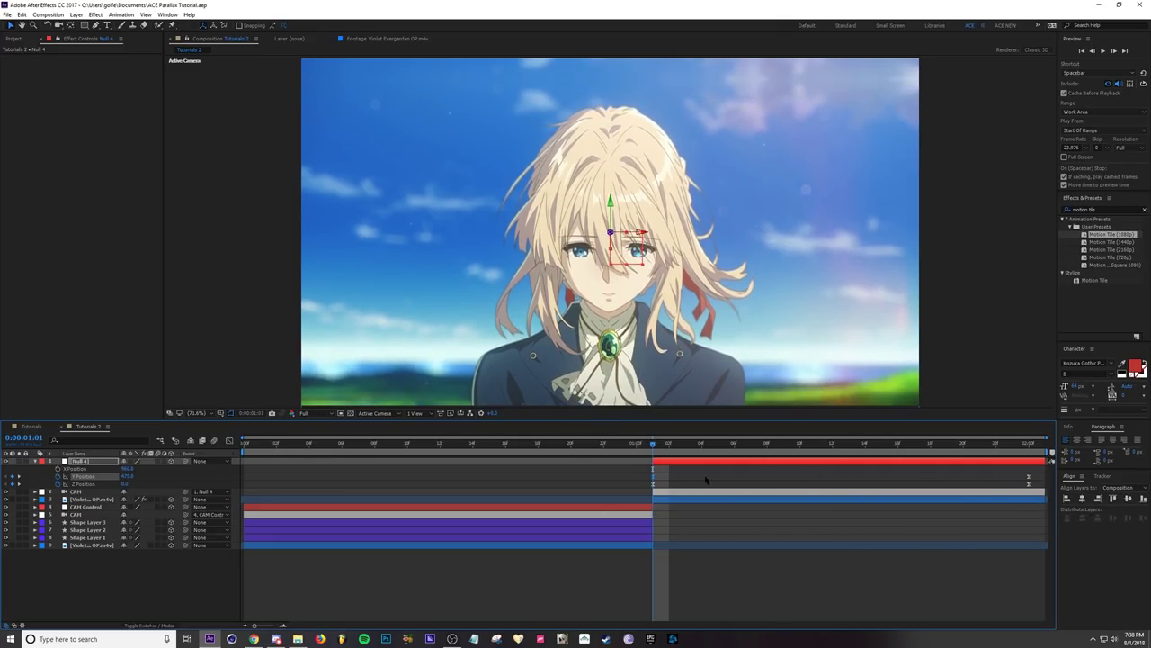
pyautogui.click(707, 479)
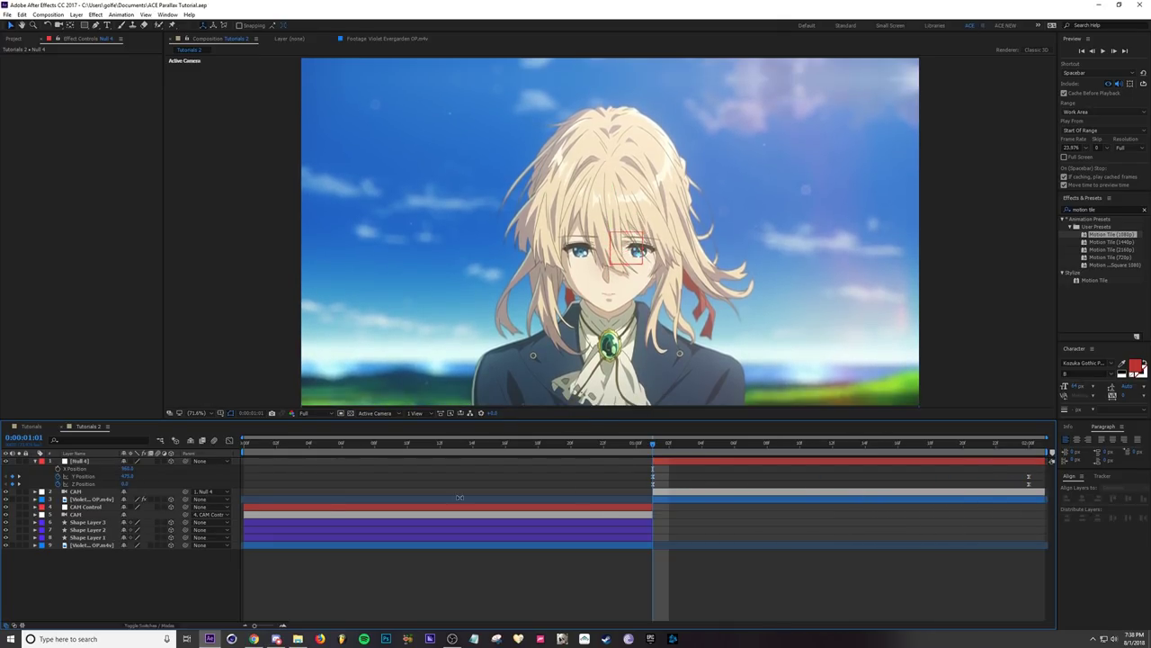
# Step: Paste a copy of Shape Layer 3 above the close-up clip, starting at 0:00:01:01, and check it across the shot
pyautogui.click(93, 521)
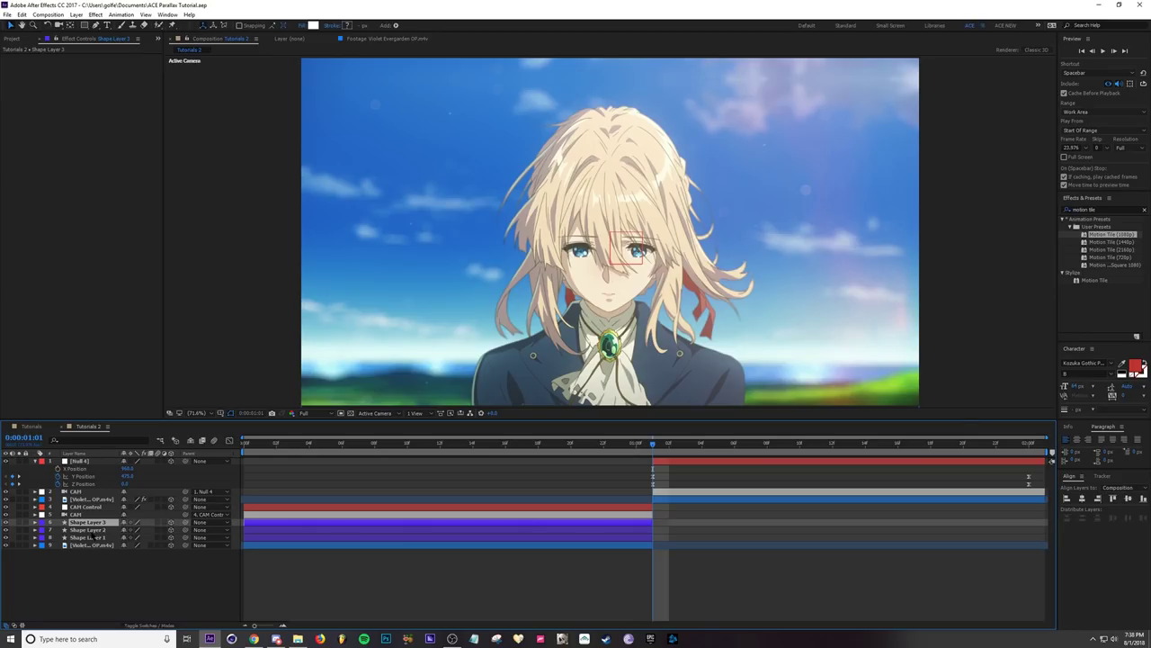
pyautogui.click(656, 499)
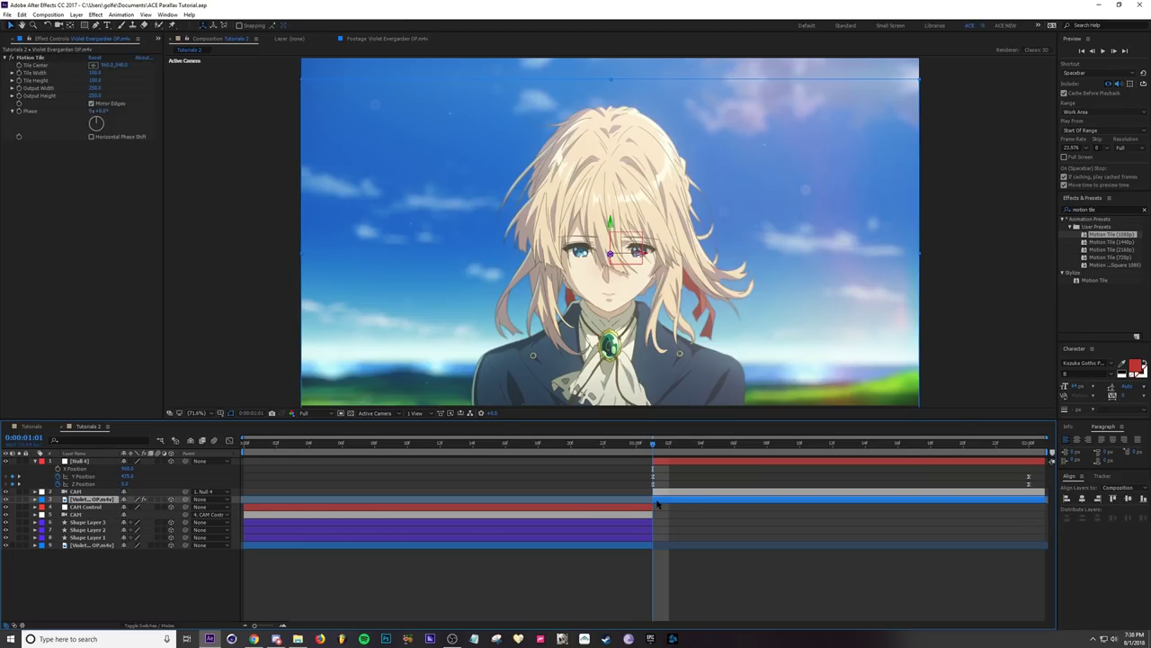
pyautogui.hotkey('ctrl', 'v')
pyautogui.press('[')
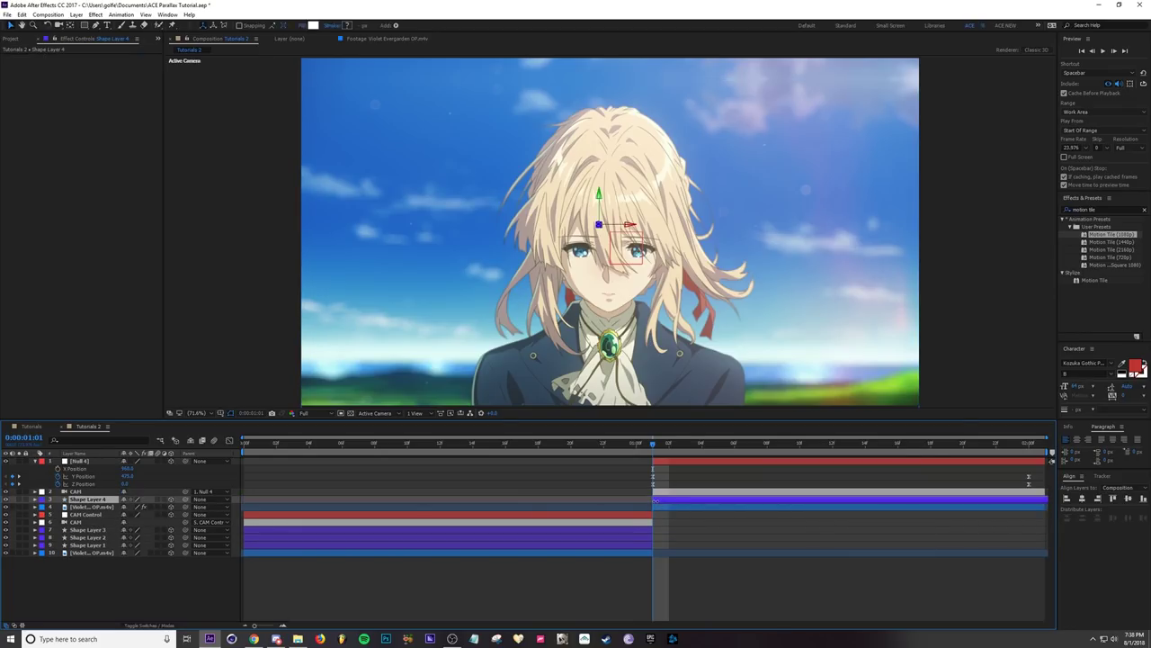
pyautogui.moveTo(679, 447); pyautogui.dragTo(1056, 446)
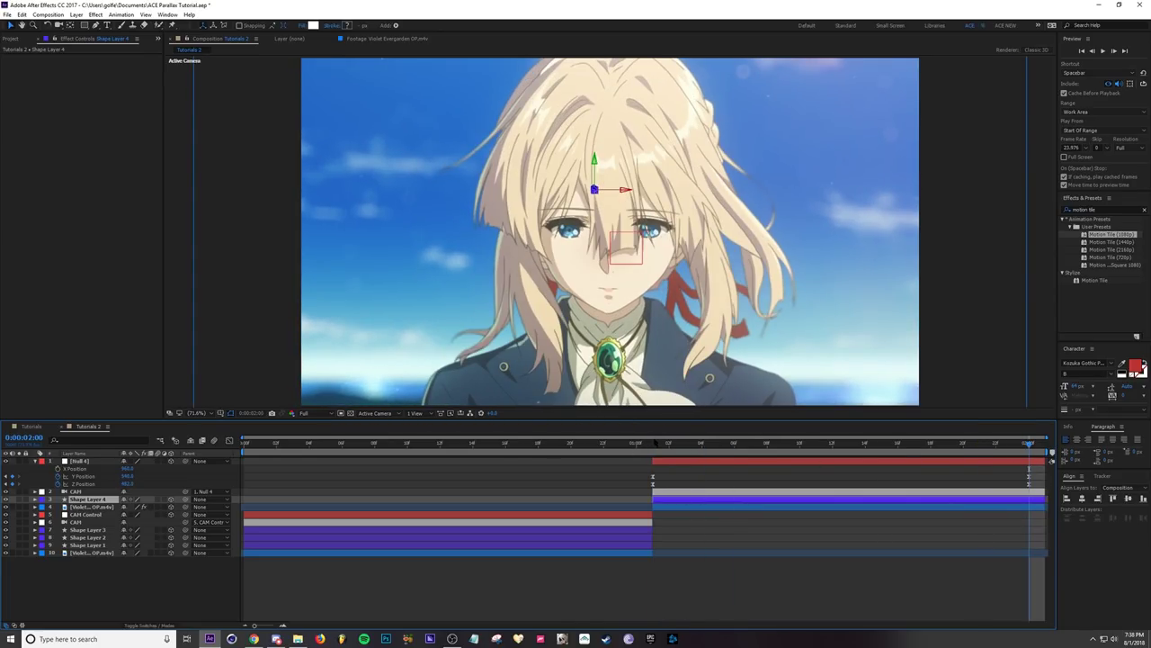
pyautogui.press('space')
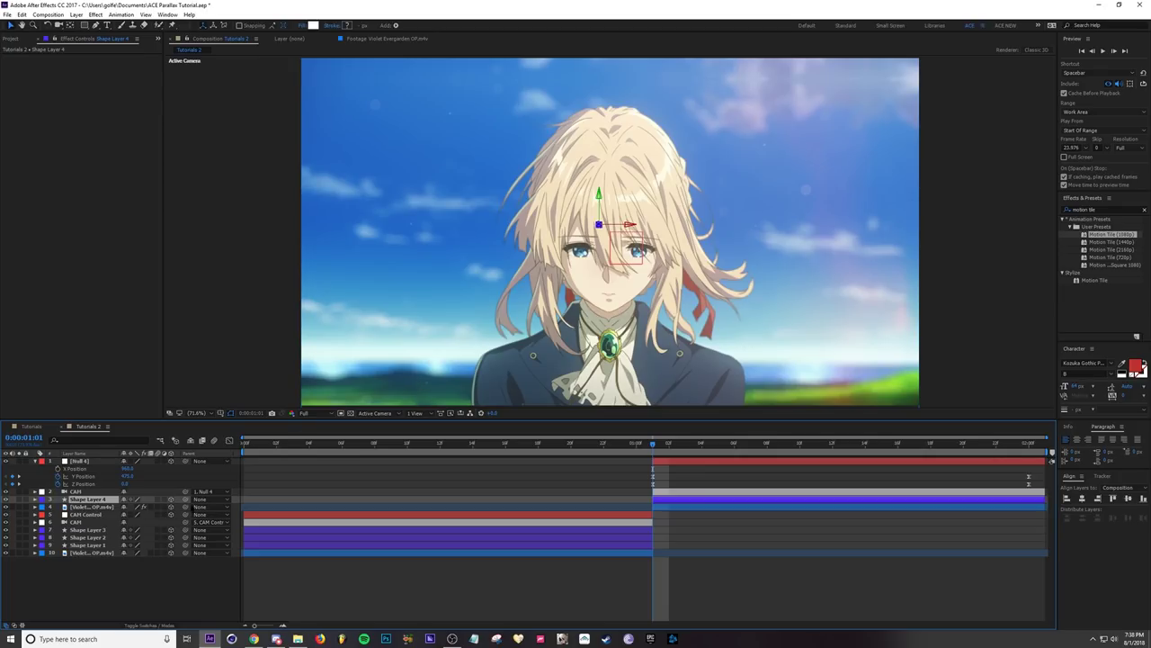
# Step: Scale the copied circle to about 149%, place it in the sky left of the character at Z -480, and save
pyautogui.press('s')
pyautogui.moveTo(160, 507); pyautogui.dragTo(210, 512)
pyautogui.press('p')
pyautogui.moveTo(128, 507); pyautogui.dragTo(27, 510)
pyautogui.moveTo(157, 508); pyautogui.dragTo(194, 524)
pyautogui.hotkey('shift', 's')
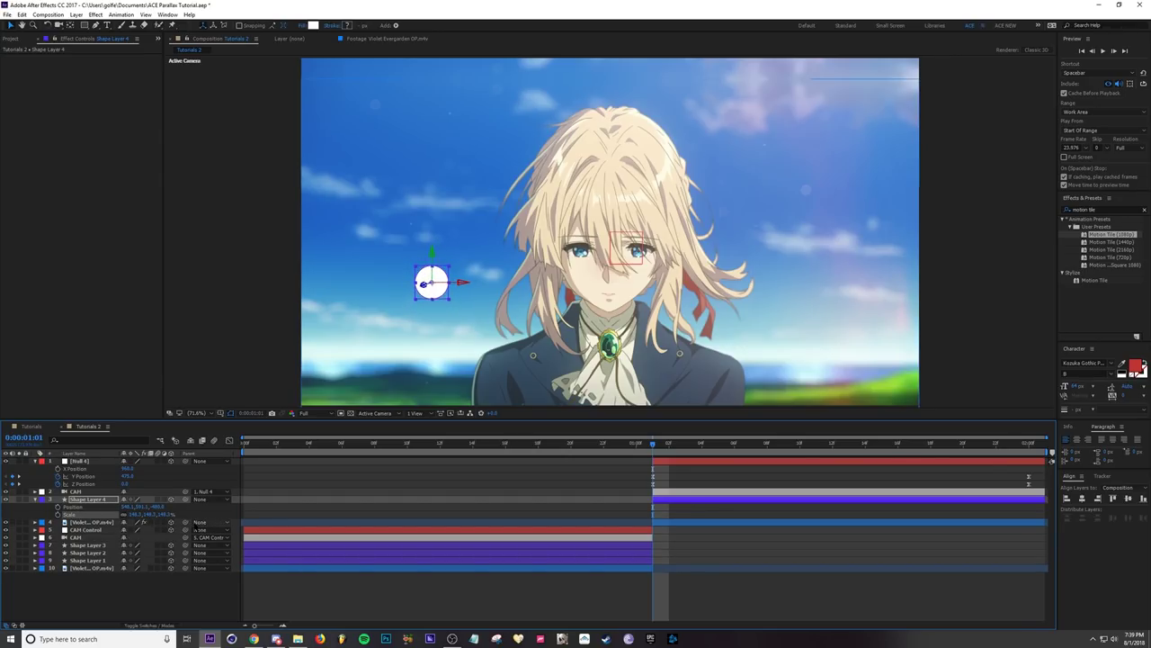
pyautogui.hotkey('ctrl', 's')
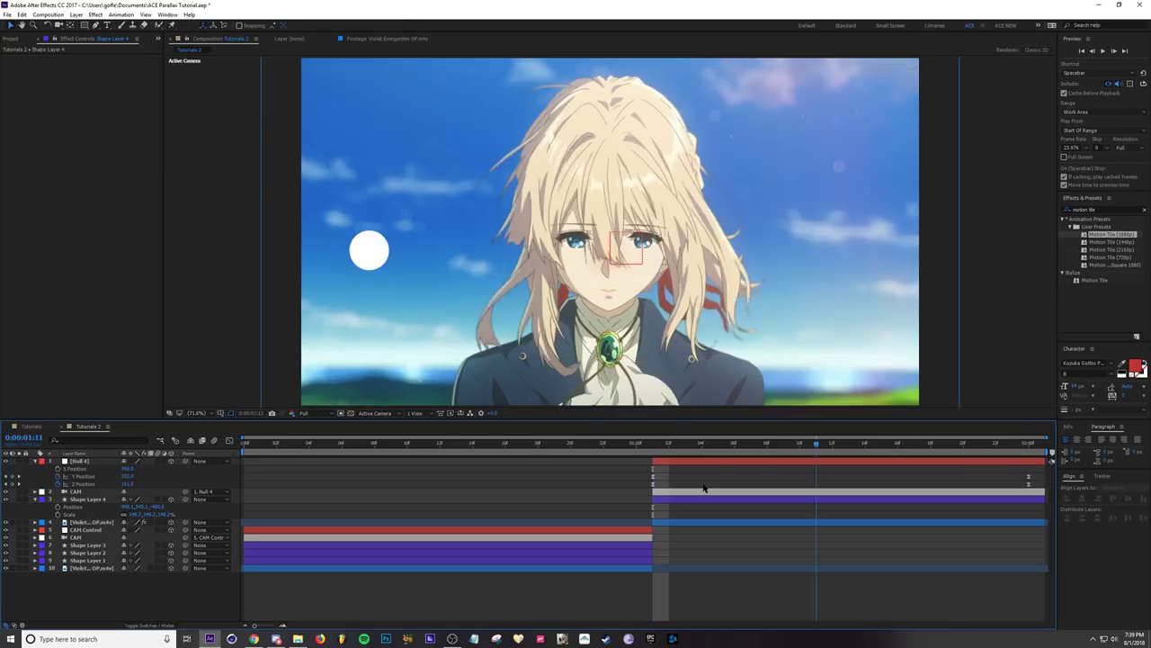
# Step: Collapse the null's and new circle's properties and return the playhead to 0:00:01:01
pyautogui.moveTo(704, 489); pyautogui.dragTo(538, 488)
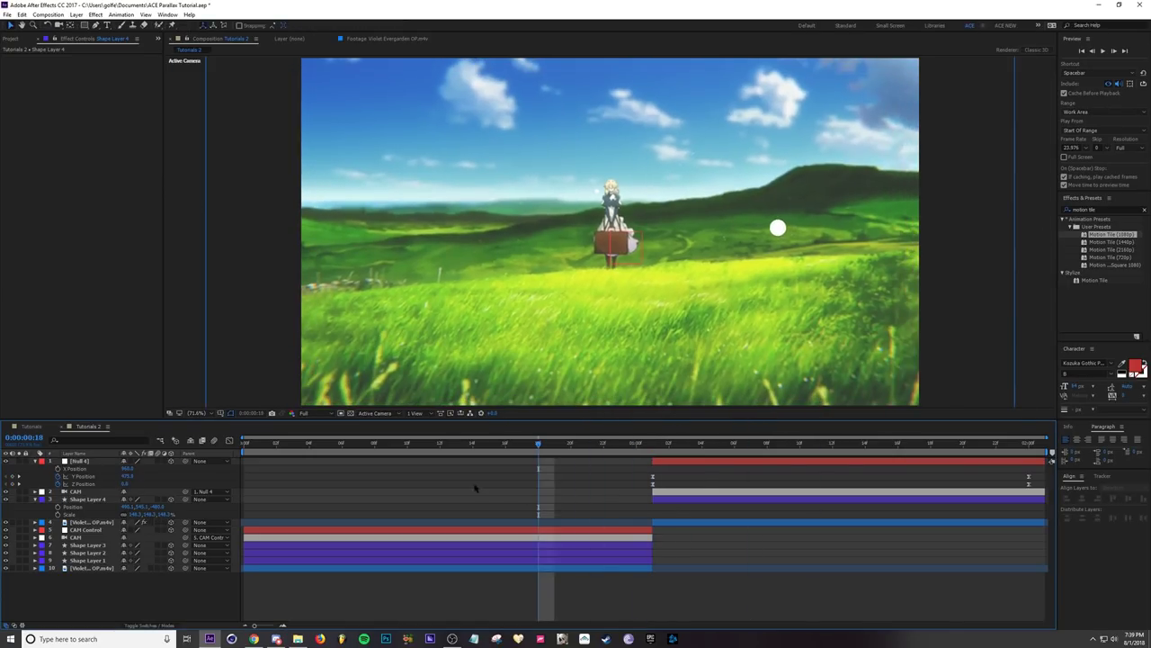
pyautogui.click(34, 461)
pyautogui.click(34, 476)
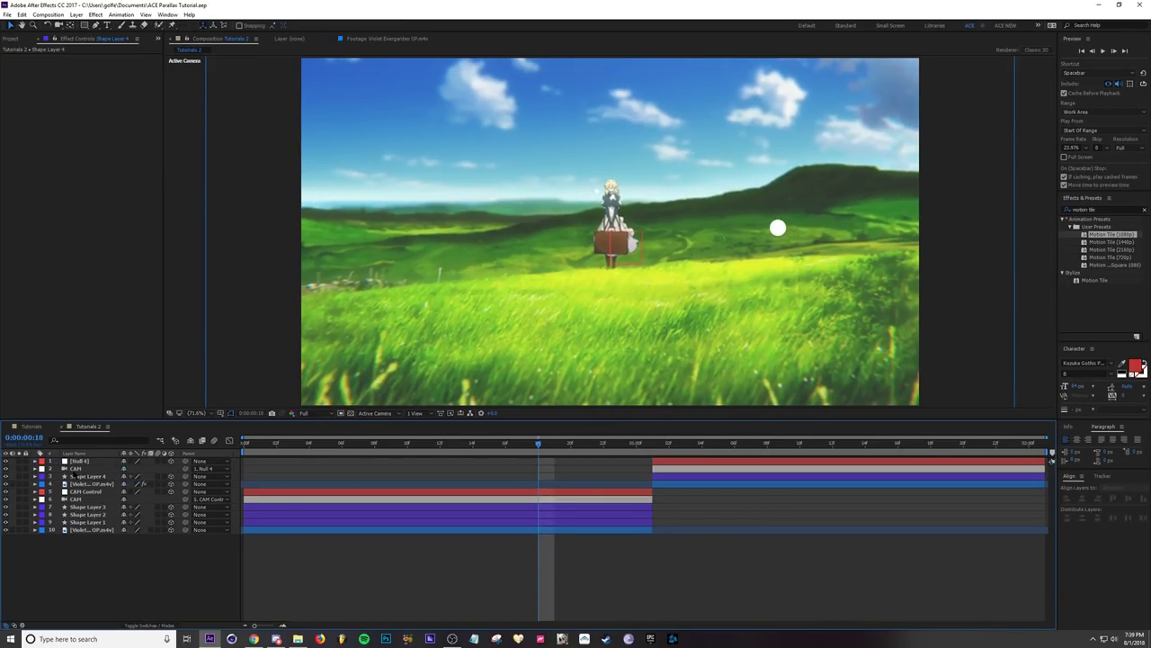
pyautogui.press('pagedown')
pyautogui.press('pagedown')
pyautogui.press('pagedown')
pyautogui.press('pagedown')
pyautogui.press('pagedown')
pyautogui.press('pagedown')
pyautogui.press('pagedown')
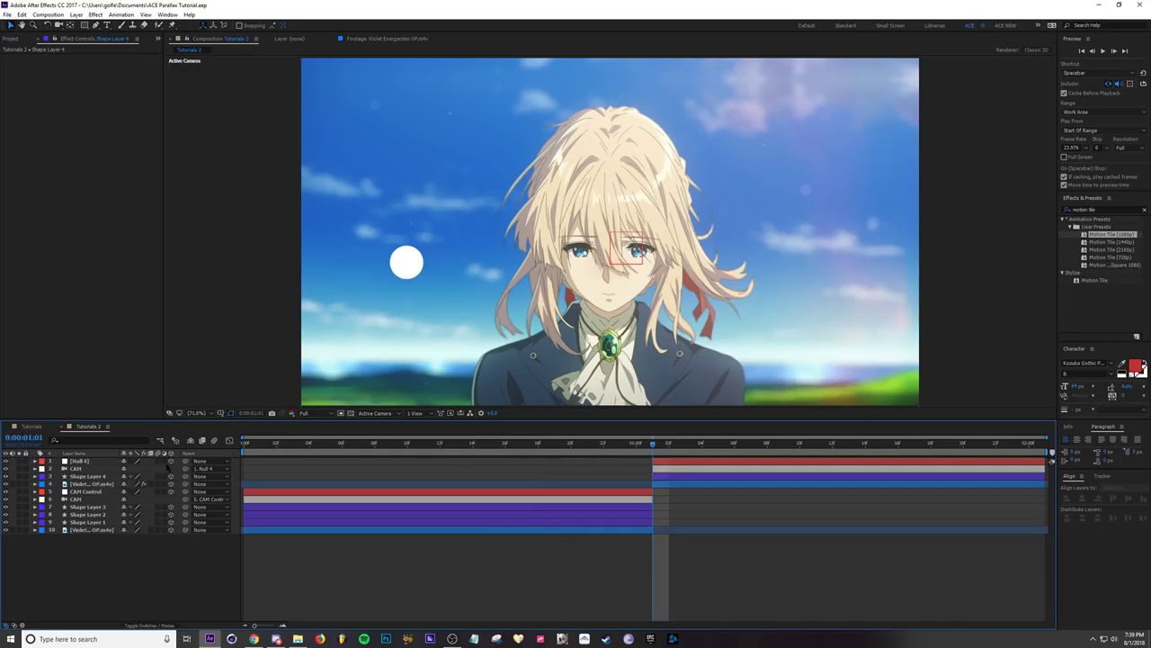
# Step: Show the close-up camera's options and keyframe its Focus Distance at 0:00:01:01 and 0:00:02:00
pyautogui.click(35, 468)
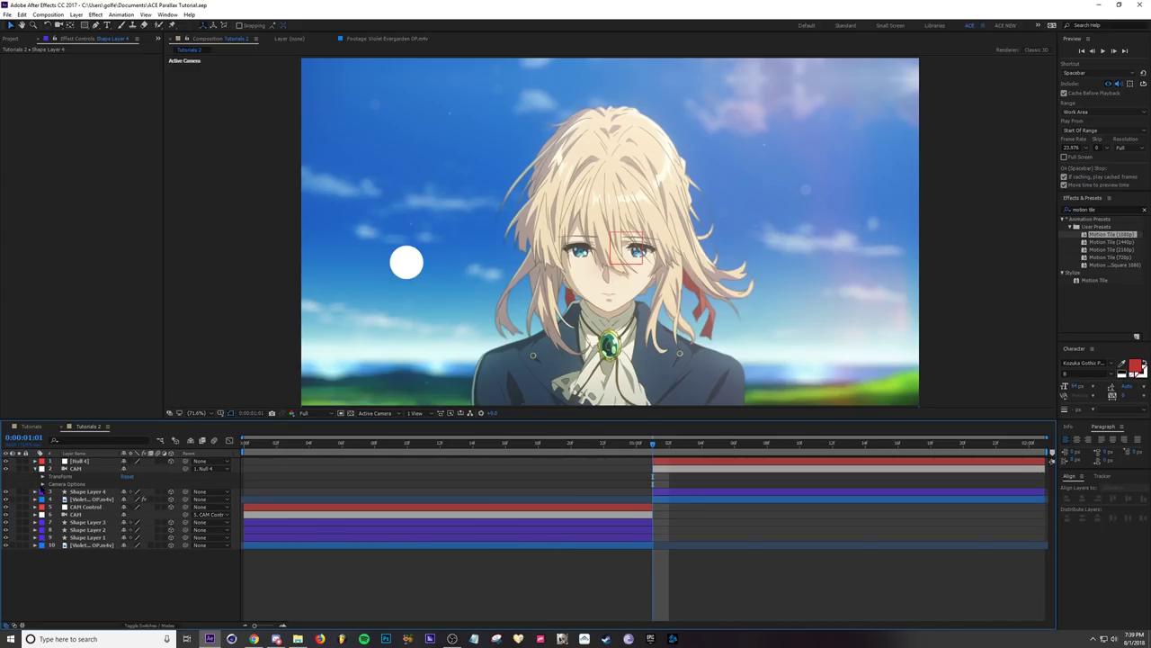
pyautogui.click(41, 484)
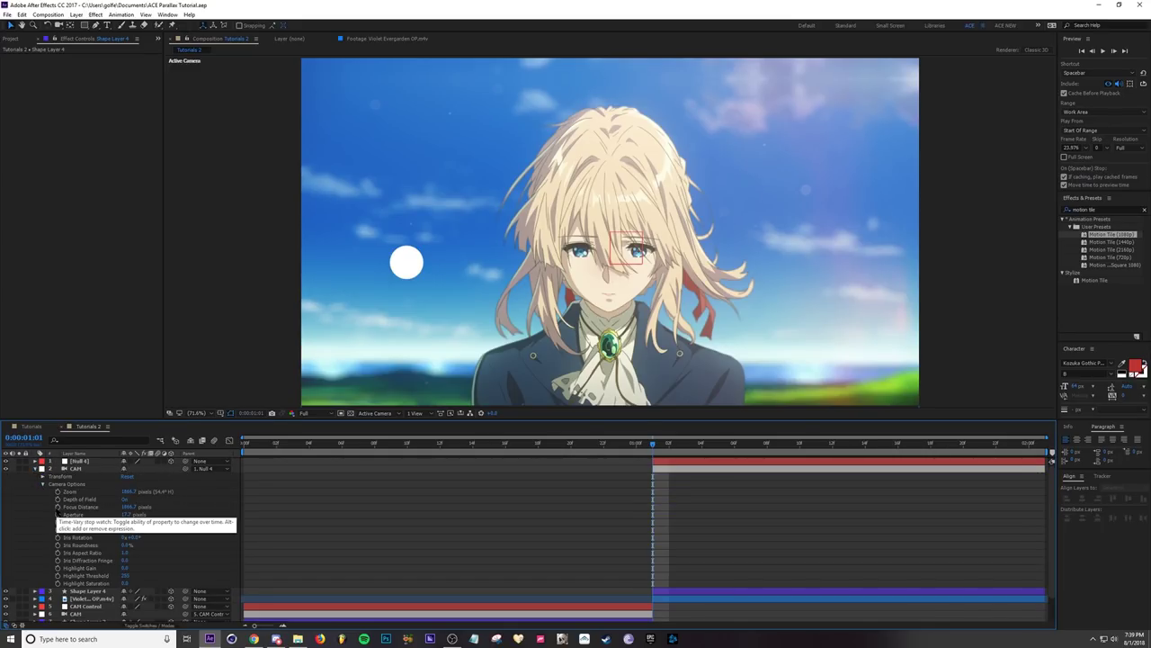
pyautogui.click(58, 506)
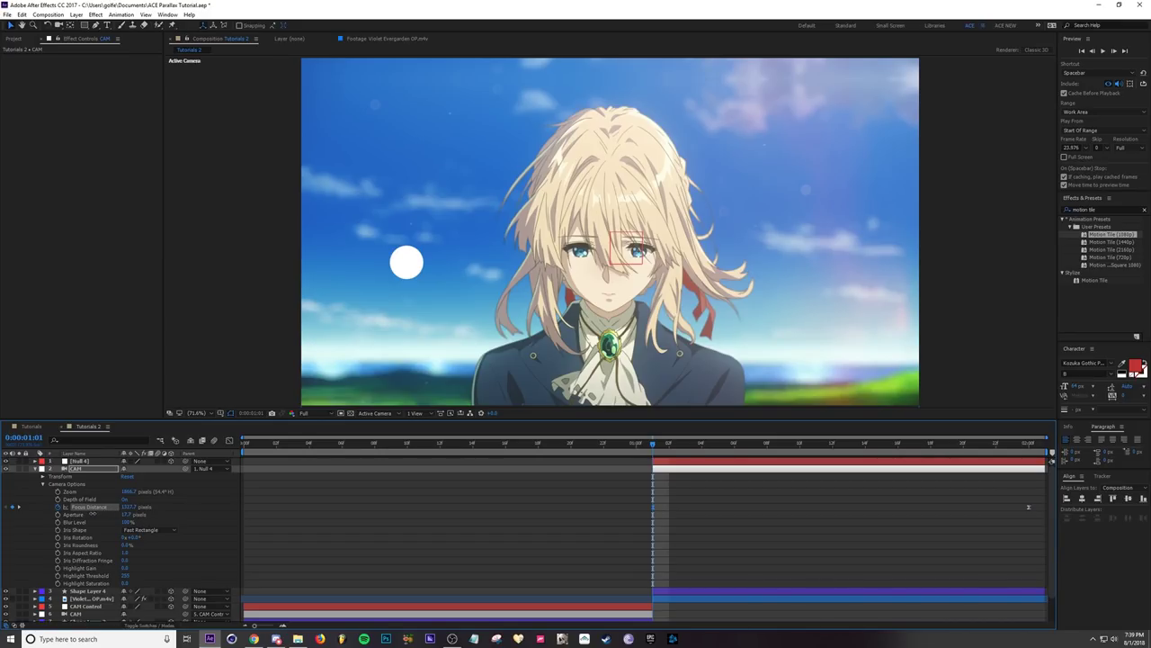
pyautogui.moveTo(91, 513); pyautogui.dragTo(79, 513)
pyautogui.moveTo(126, 508); pyautogui.dragTo(2, 516)
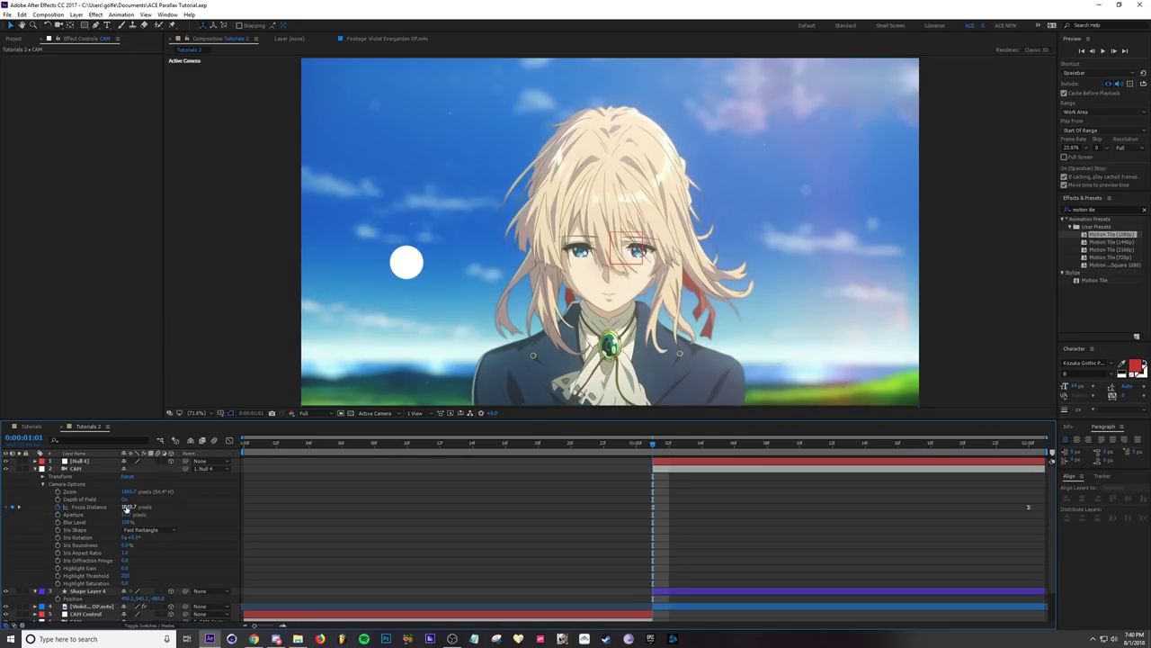
# Step: Using the Top view, set the Focus Distance at 0:00:01:01 to about 1387 pixels to match the circle's depth, and save the project
pyautogui.click(376, 413)
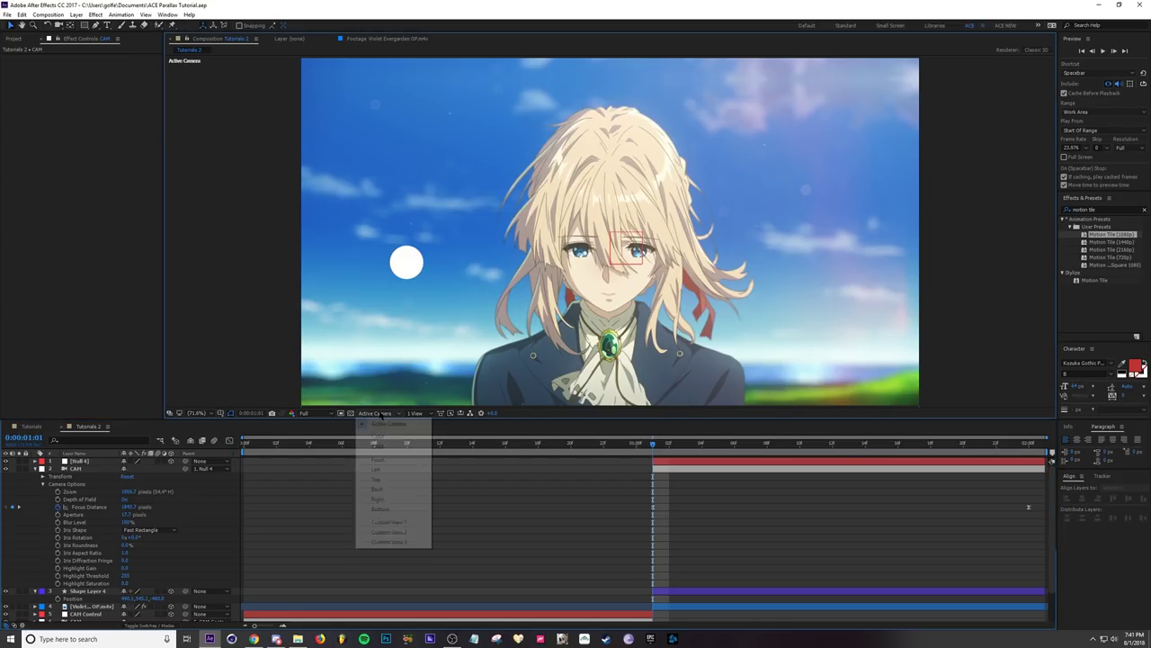
pyautogui.click(377, 478)
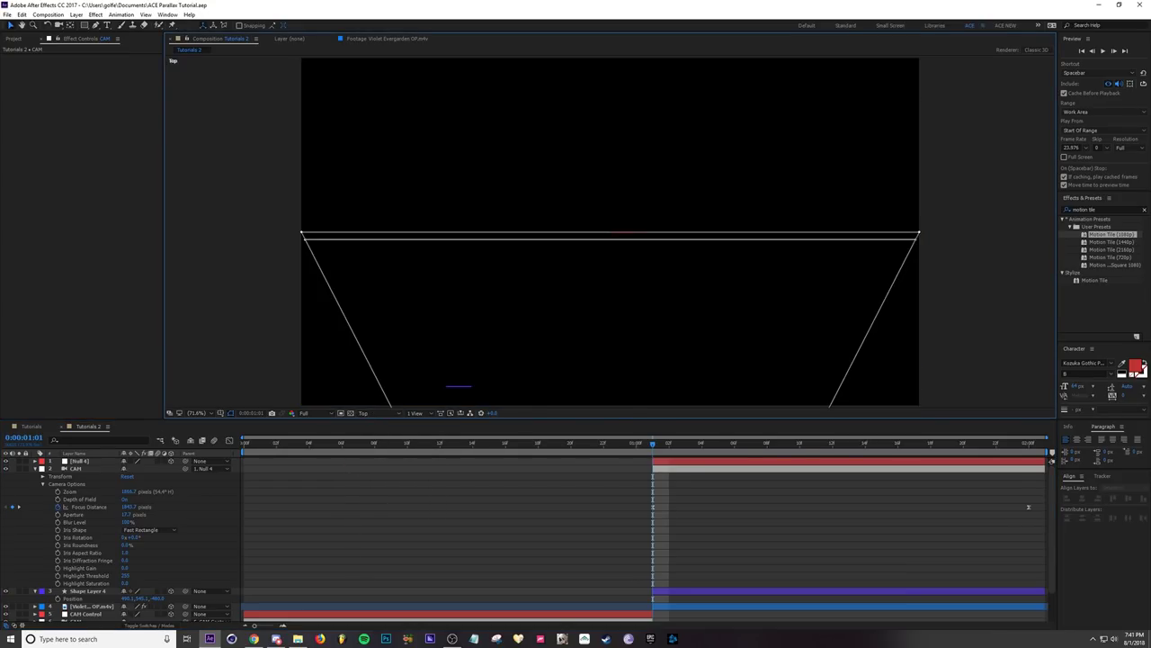
pyautogui.click(368, 413)
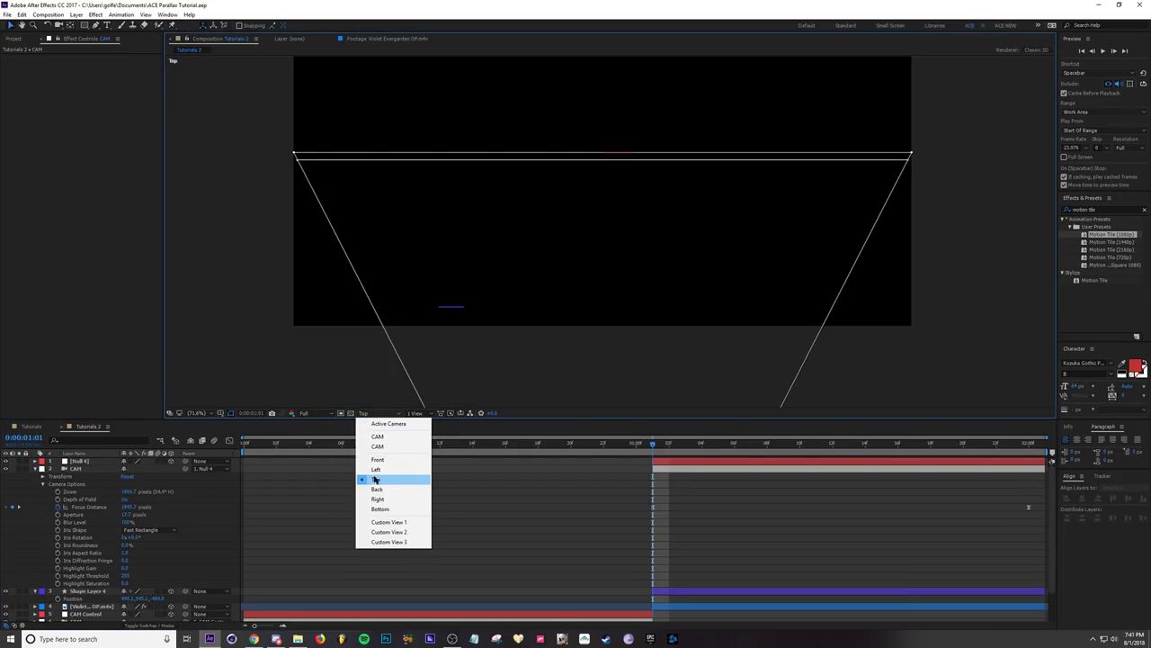
pyautogui.click(531, 430)
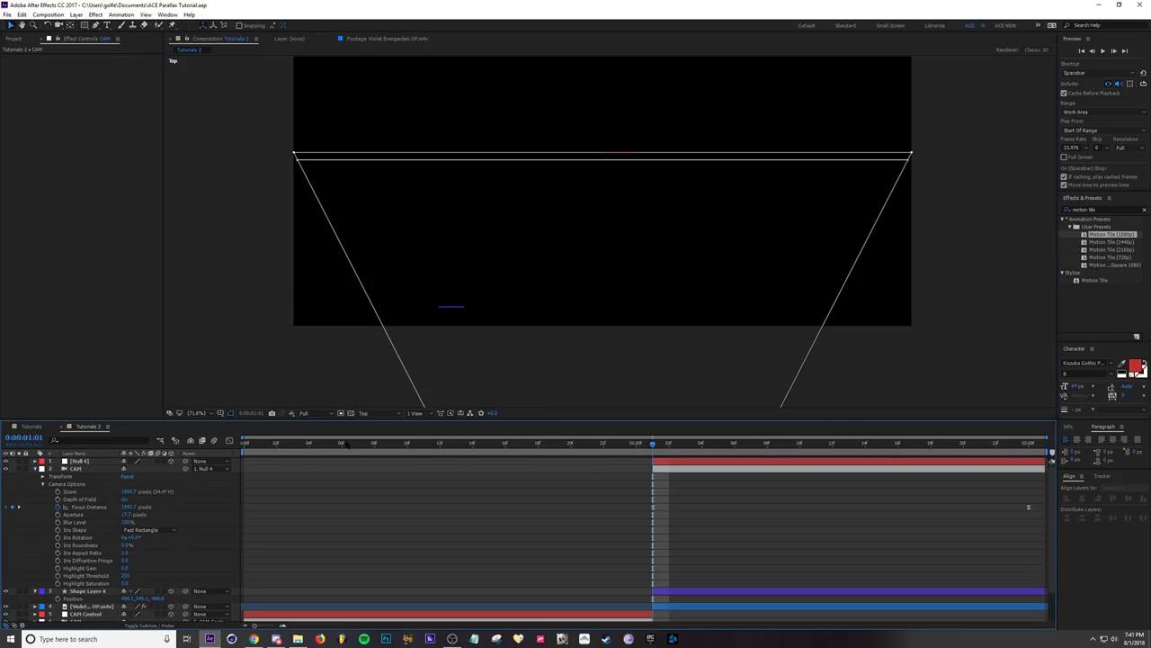
pyautogui.moveTo(129, 508); pyautogui.dragTo(30, 507)
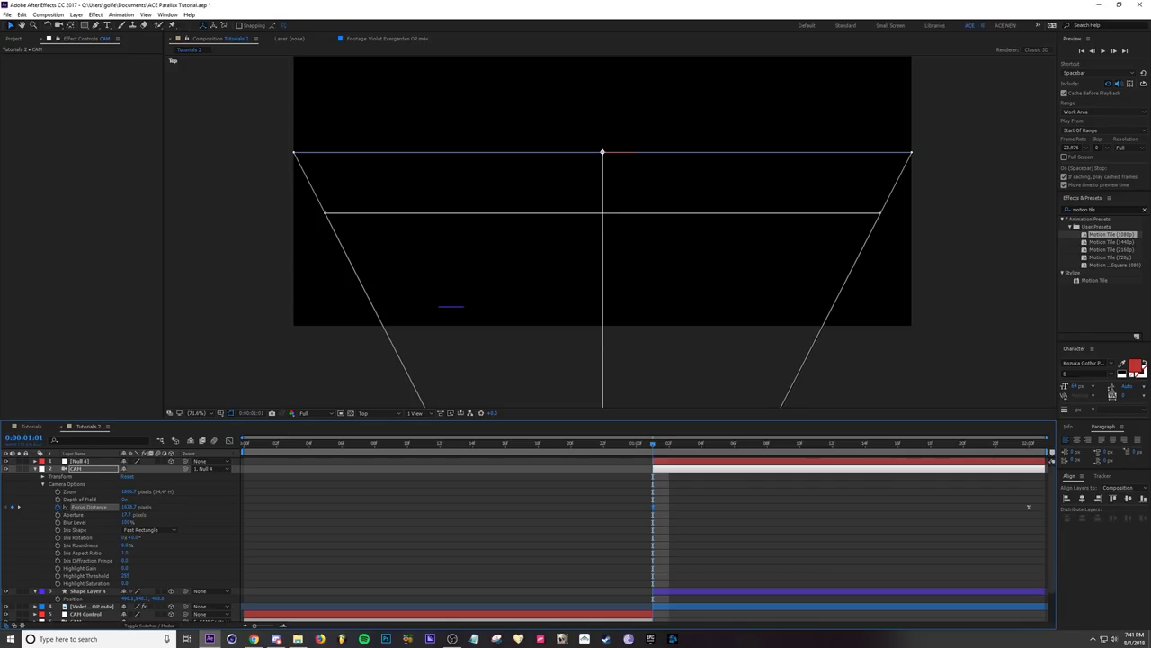
pyautogui.moveTo(131, 506); pyautogui.dragTo(6, 510)
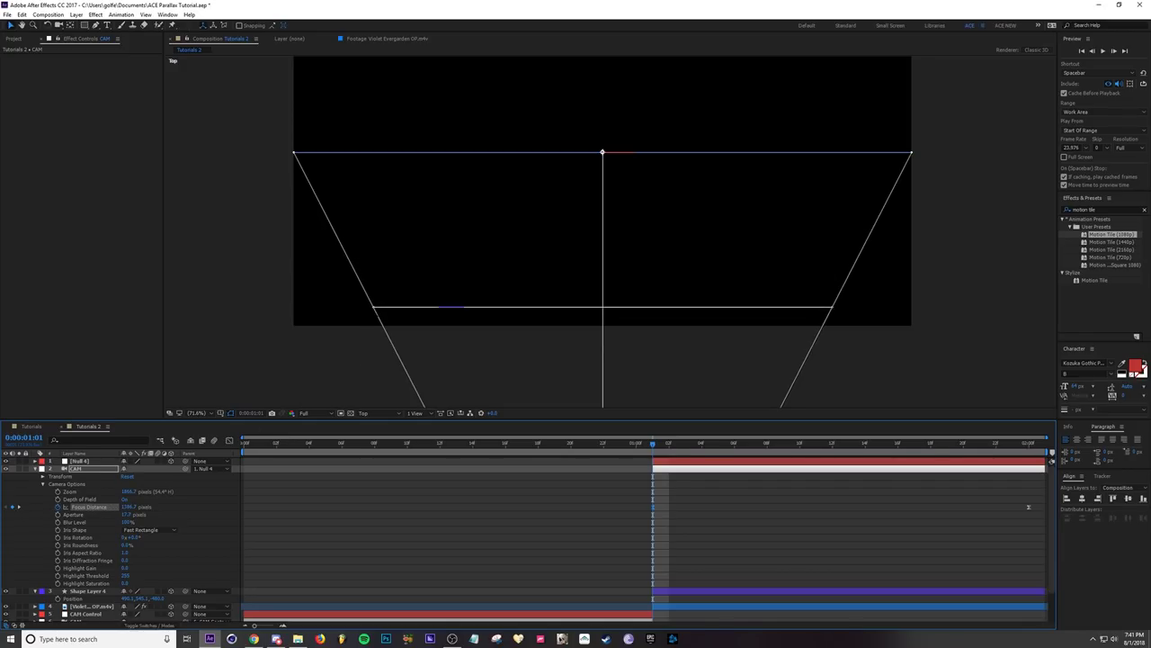
pyautogui.hotkey('ctrl', 's')
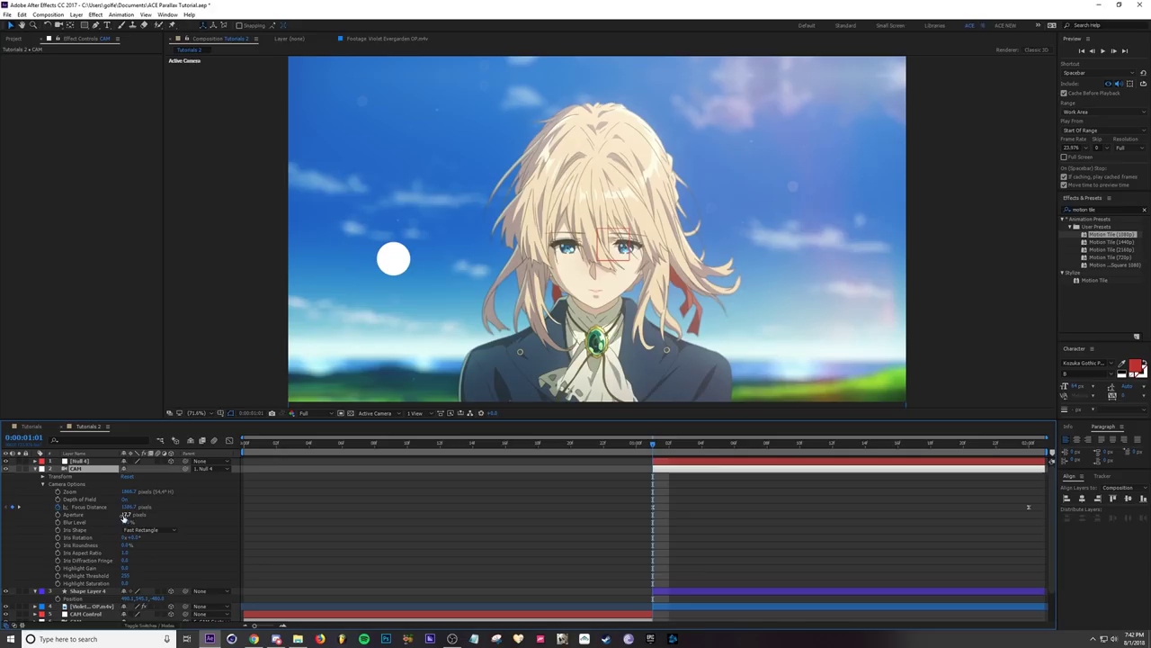
# Step: Raise the close-up camera's Aperture until the character blurs strongly, and set its Iris Shape to Hexagon
pyautogui.moveTo(127, 513); pyautogui.dragTo(335, 514)
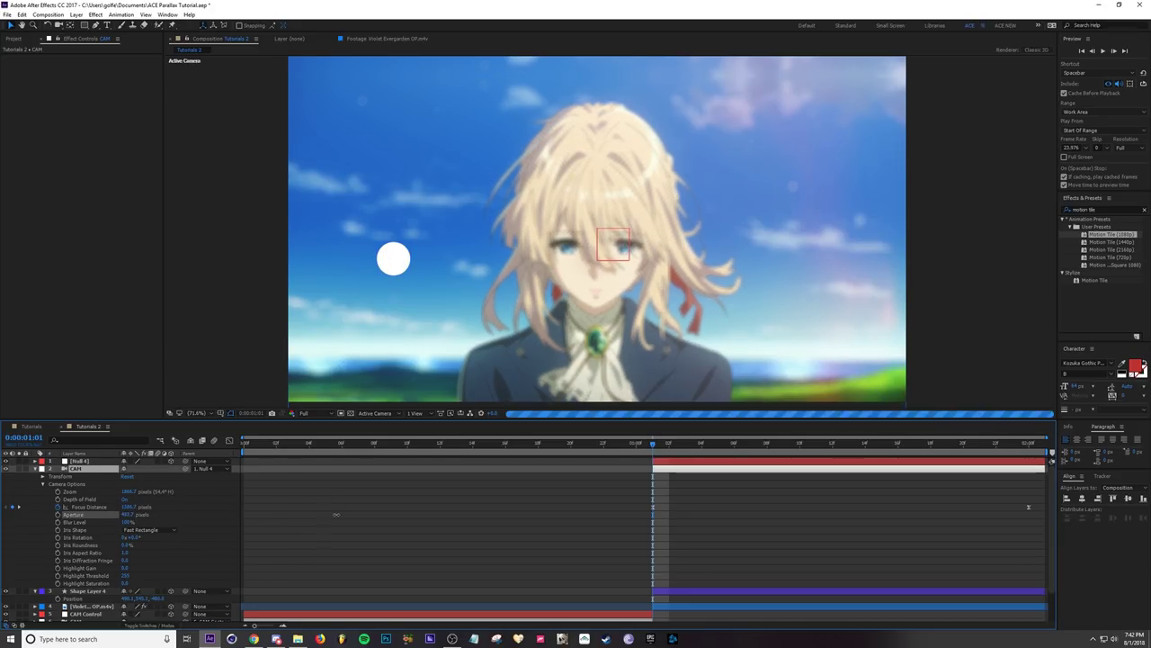
pyautogui.click(146, 530)
pyautogui.click(148, 582)
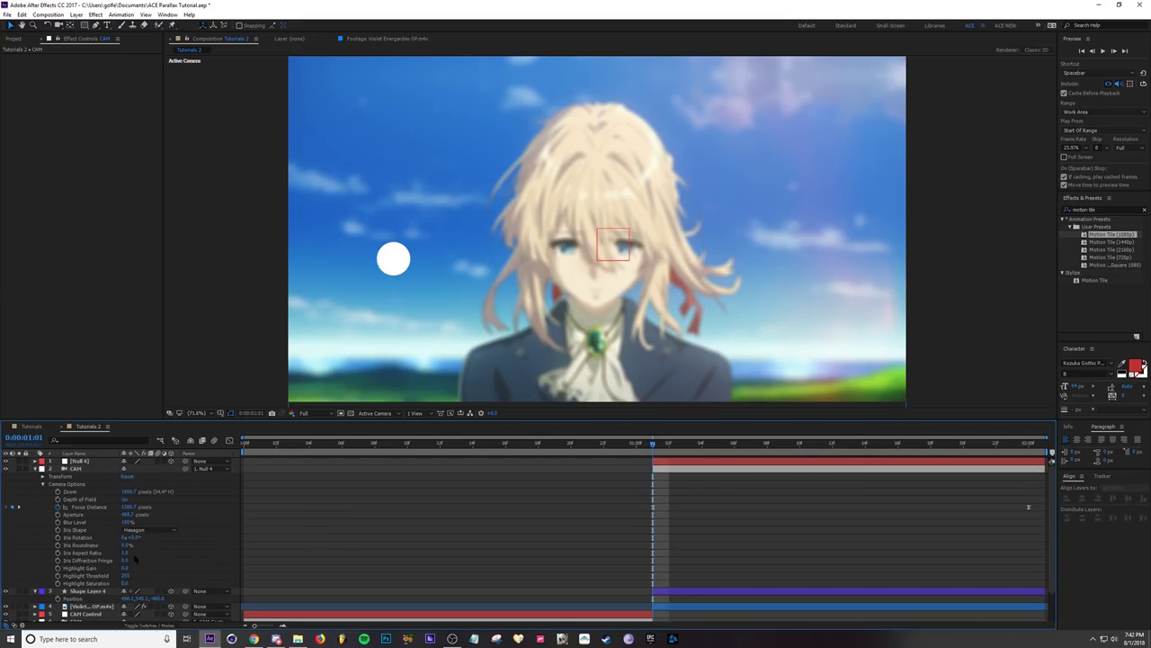
# Step: Collapse the camera's and circle's properties and preview the animation
pyautogui.moveTo(654, 444); pyautogui.dragTo(652, 479)
pyautogui.click(35, 468)
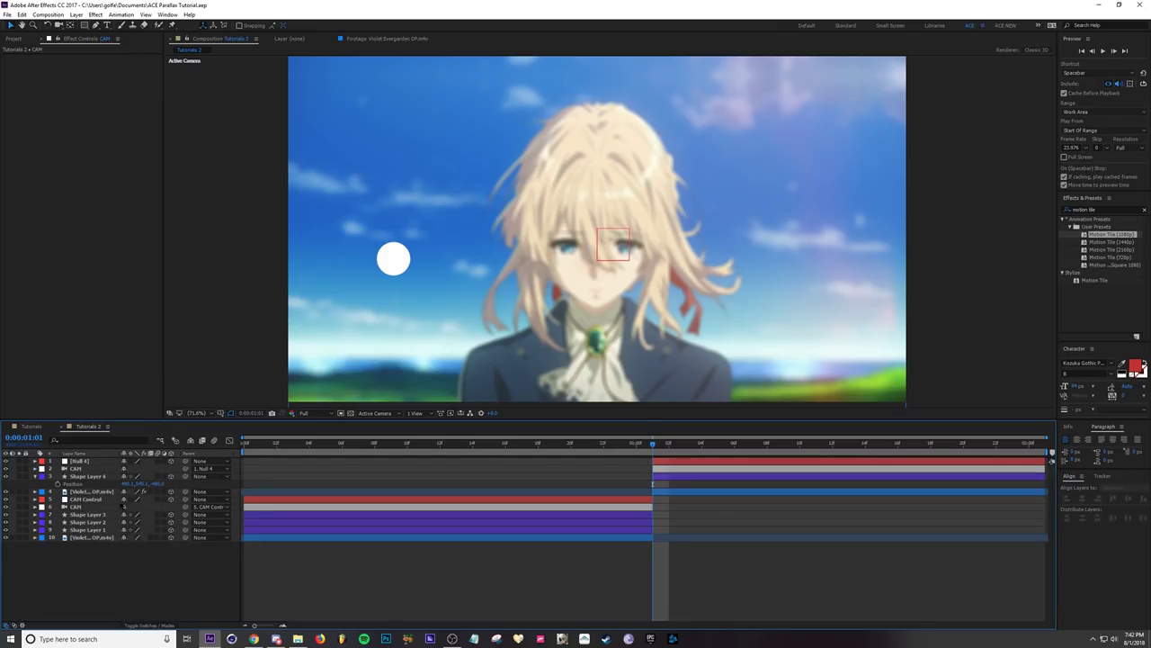
pyautogui.click(35, 475)
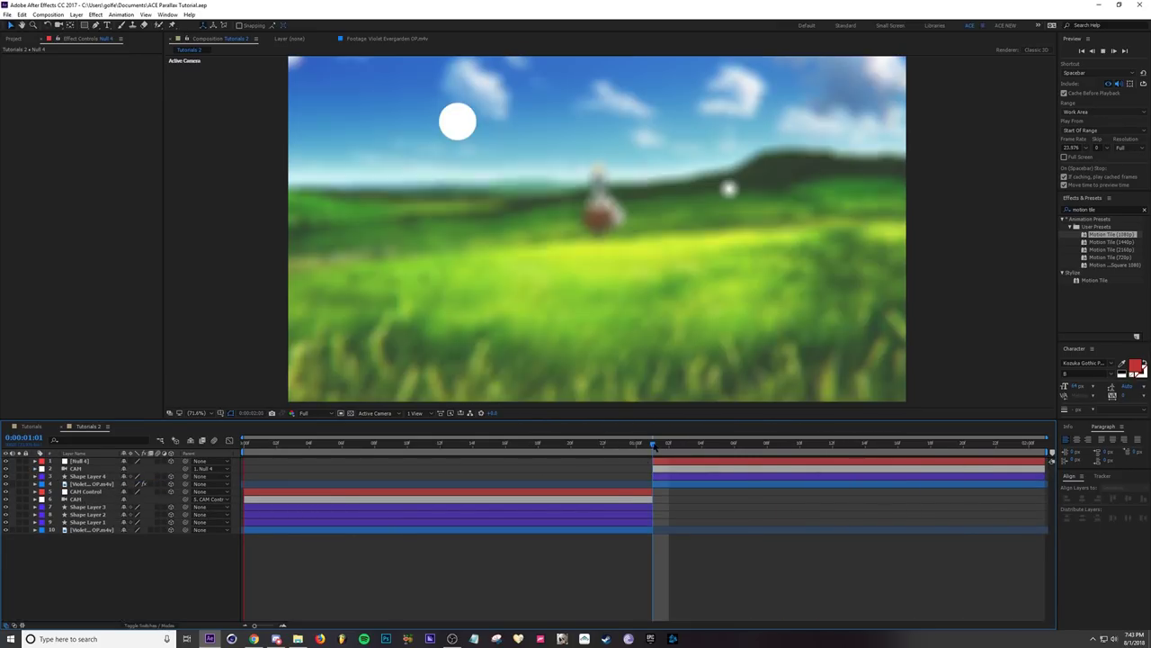
pyautogui.press('space')
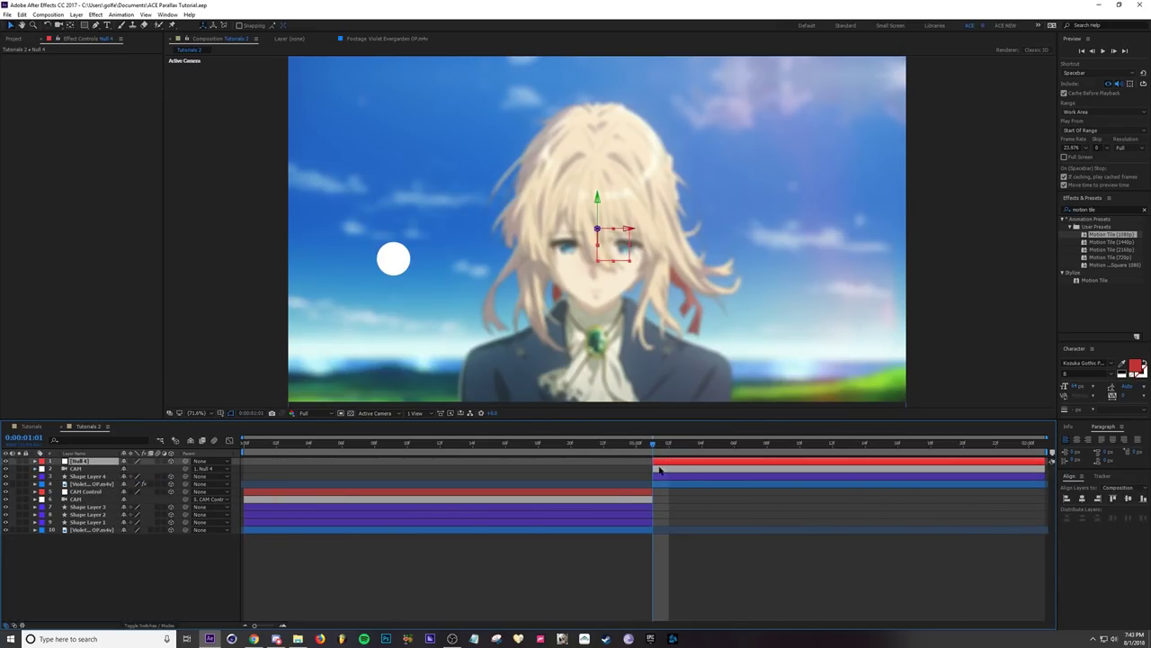
# Step: Examine the Z Position and Y Position curves of the close-up null in the Graph Editor, and return to the layer bars
pyautogui.press('p')
pyautogui.click(86, 484)
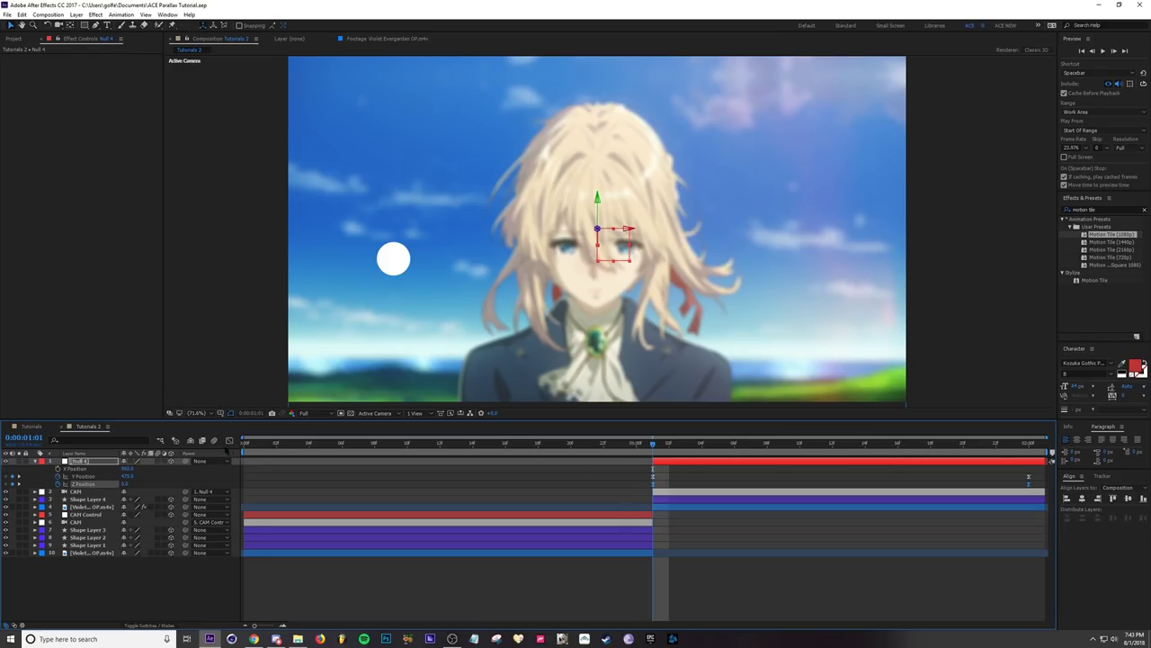
pyautogui.hotkey('shift', 'F3')
pyautogui.moveTo(818, 547); pyautogui.dragTo(495, 538)
pyautogui.click(82, 477)
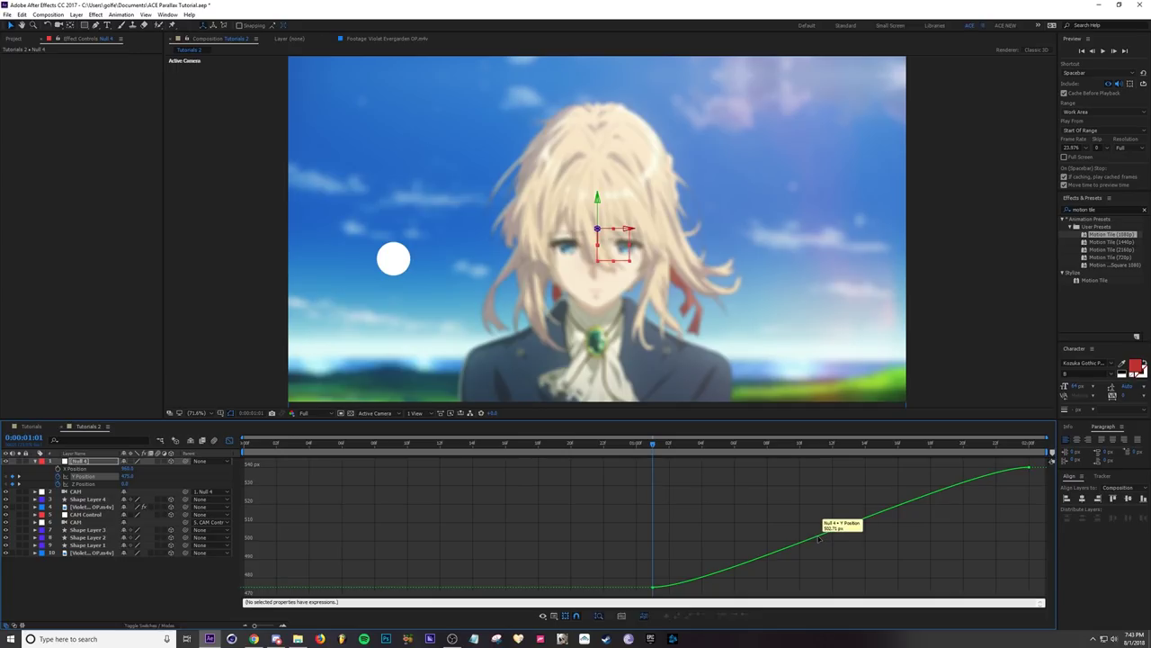
pyautogui.click(820, 535)
pyautogui.click(229, 439)
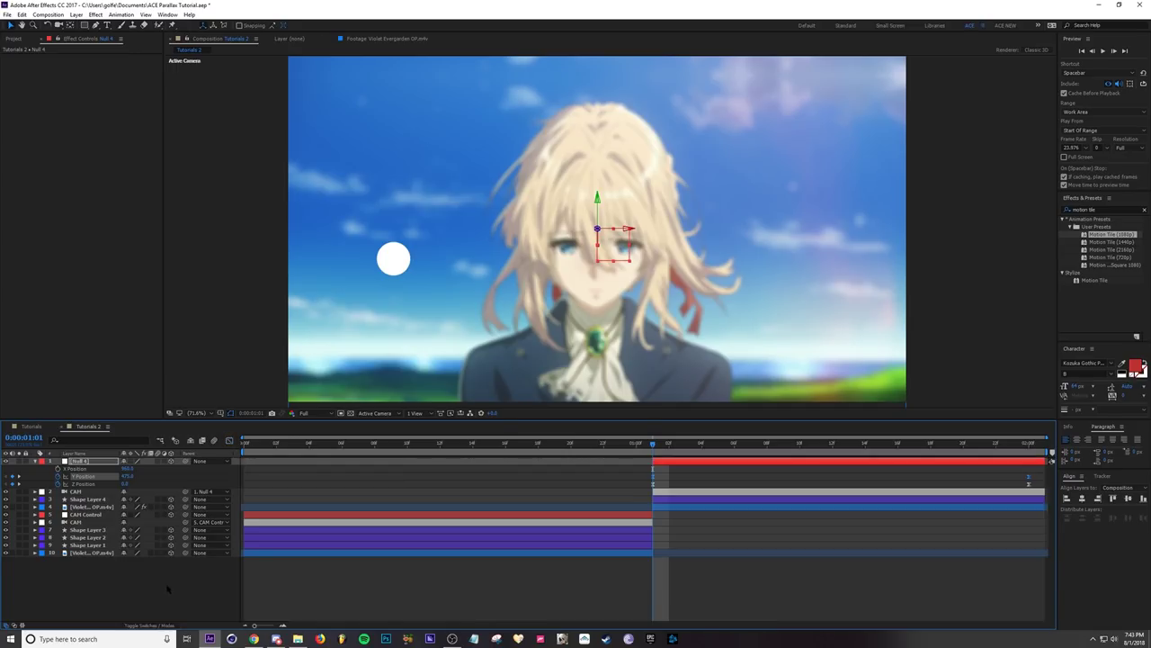
pyautogui.click(580, 586)
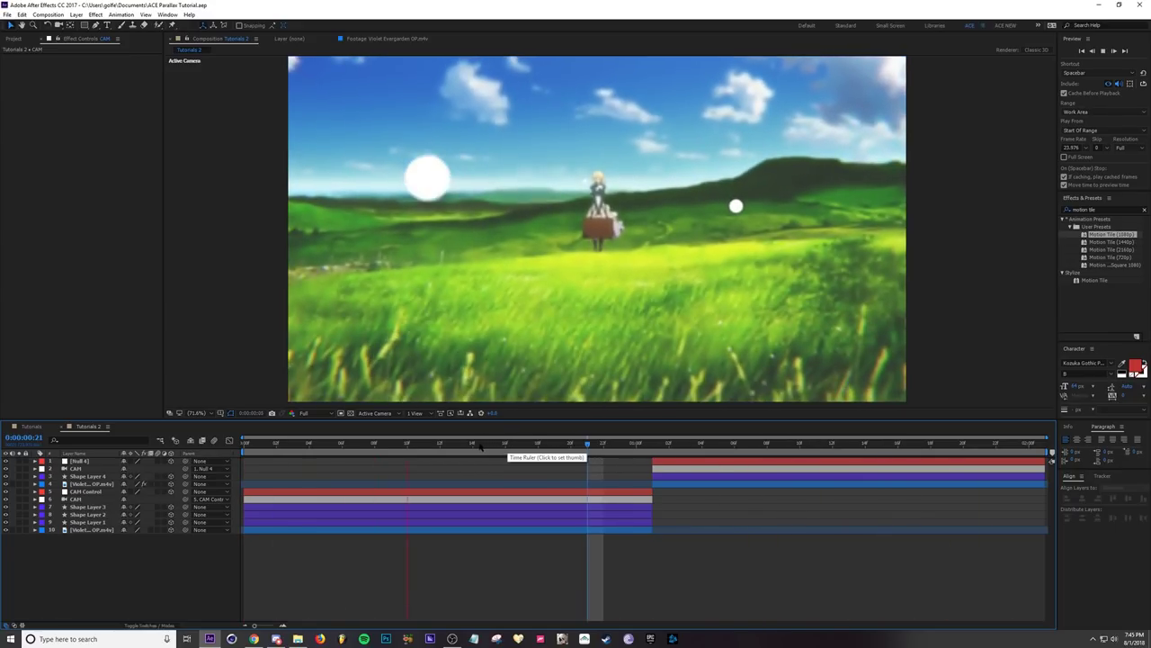
# Step: At 0:00:00:08, duplicate the large circle in the sky and place the copy over the grass to the right of the character
pyautogui.moveTo(505, 445); pyautogui.dragTo(374, 463)
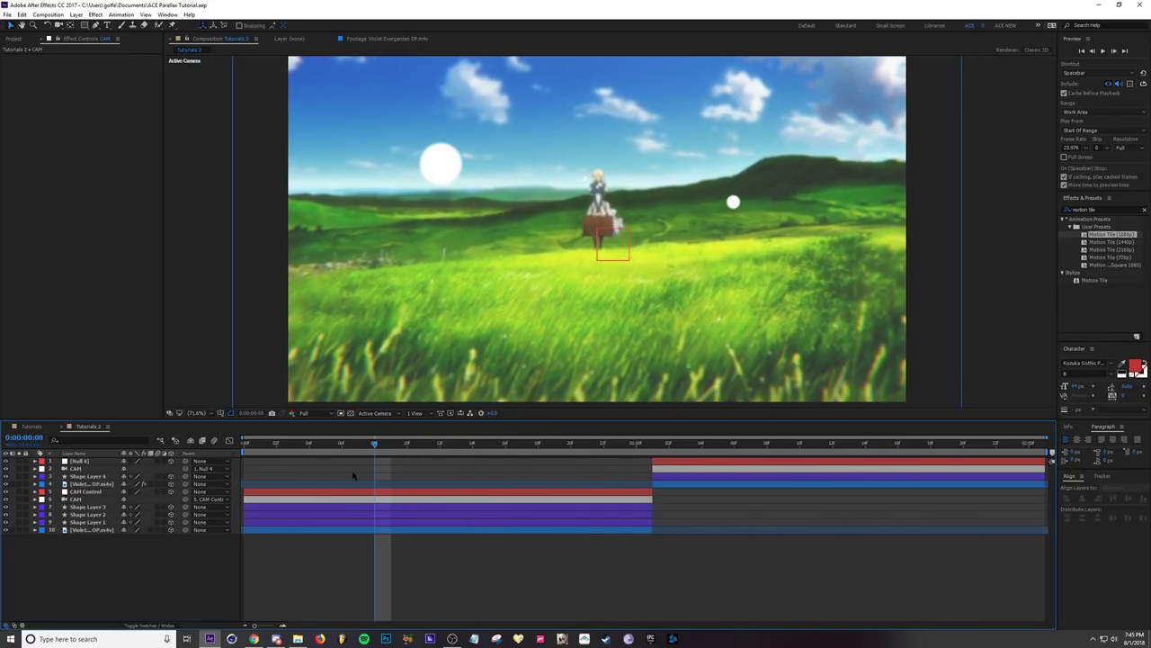
pyautogui.click(104, 521)
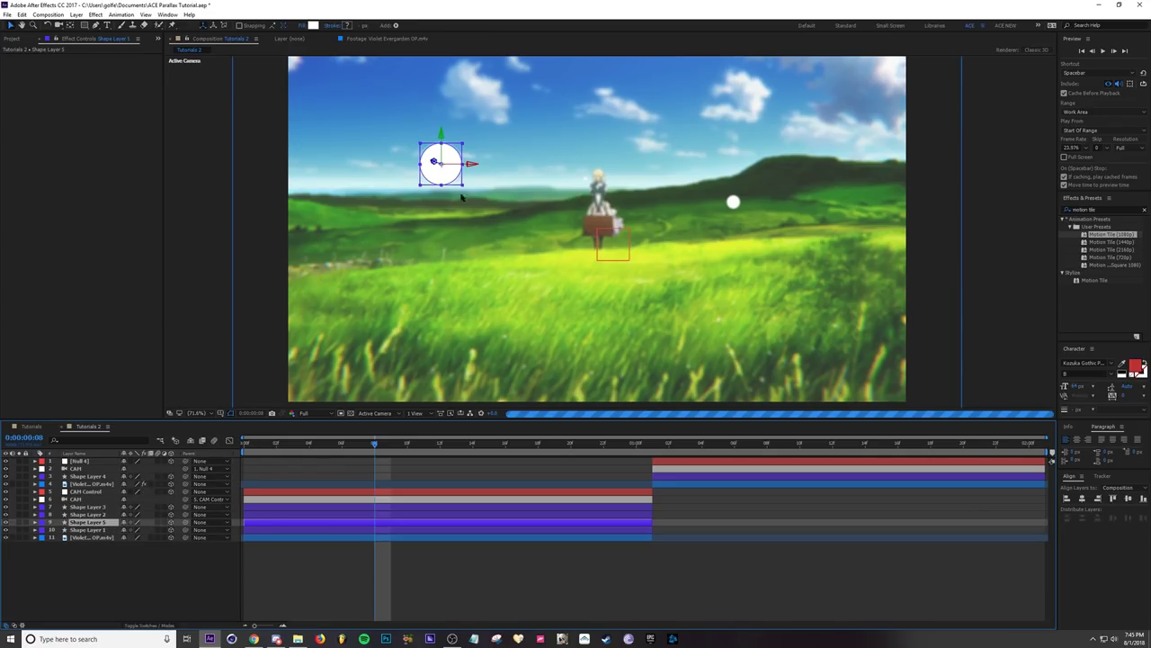
pyautogui.hotkey('ctrl', 'd')
pyautogui.moveTo(445, 167); pyautogui.dragTo(711, 260)
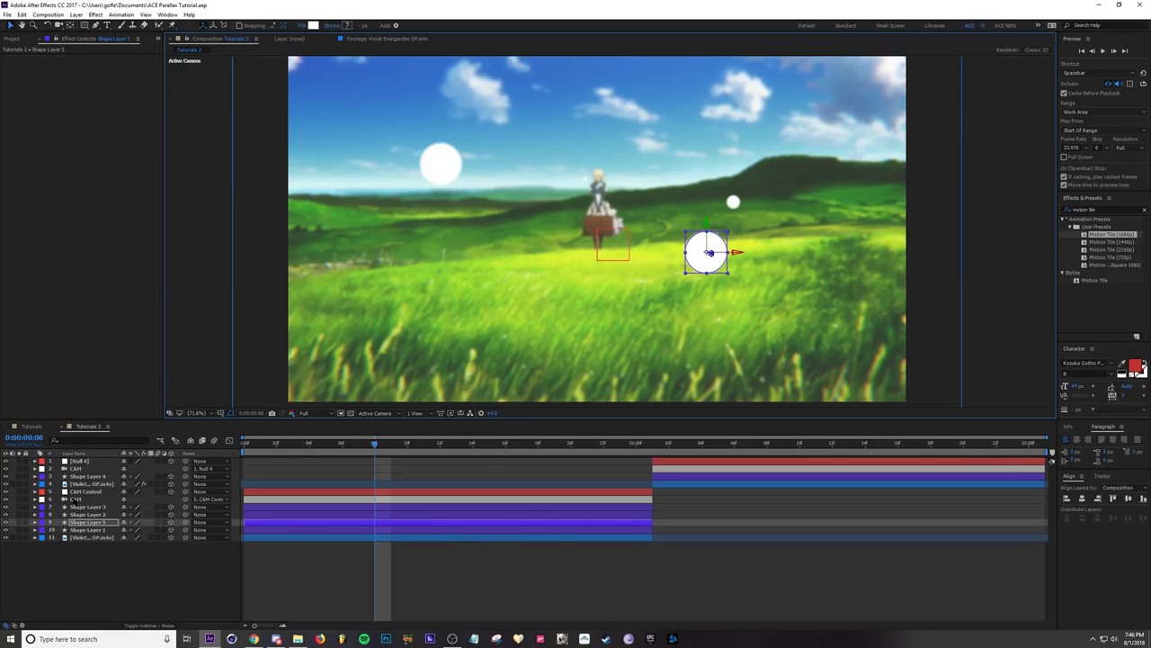
# Step: Review the first clip camera's Camera Options, including its Focus Distance keyframes, and collapse its properties
pyautogui.click(76, 498)
pyautogui.click(42, 499)
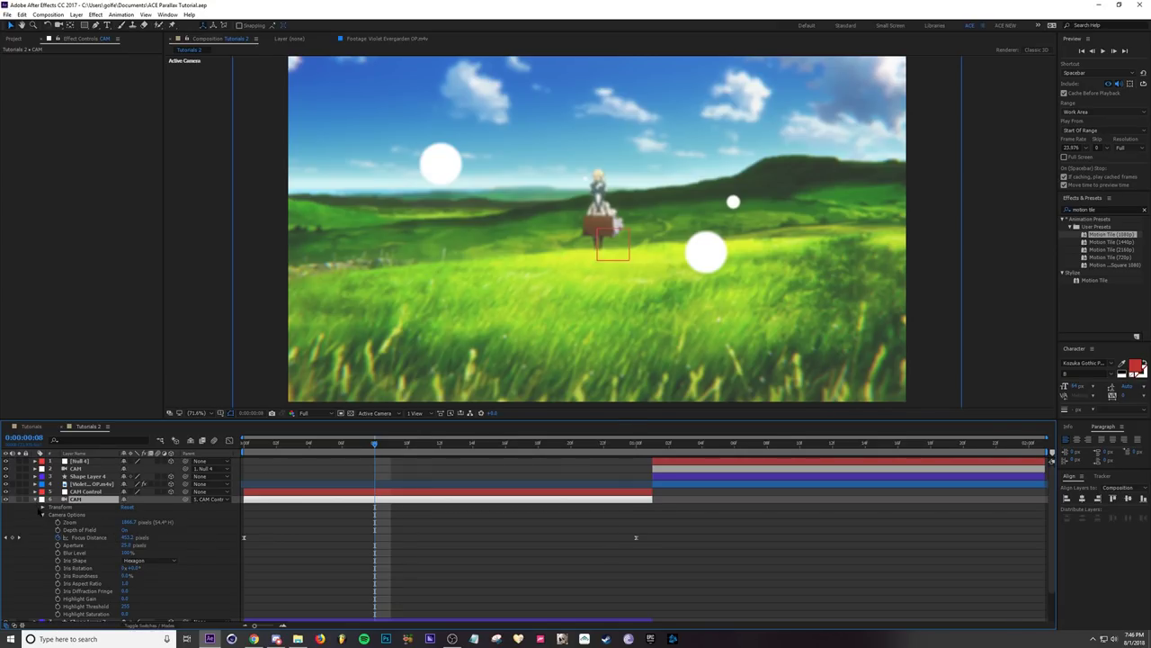
pyautogui.click(43, 515)
pyautogui.click(36, 499)
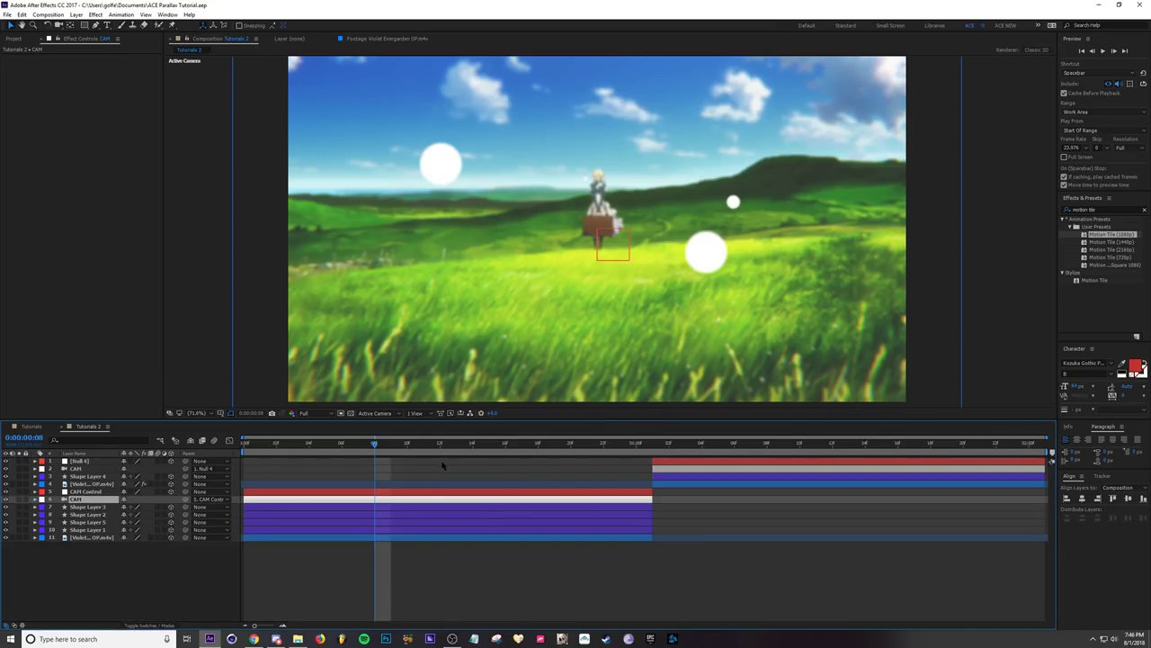
# Step: Scrub through both clips and preview the animation with the added circle
pyautogui.click(438, 467)
pyautogui.moveTo(496, 445); pyautogui.dragTo(1041, 451)
pyautogui.press('space')
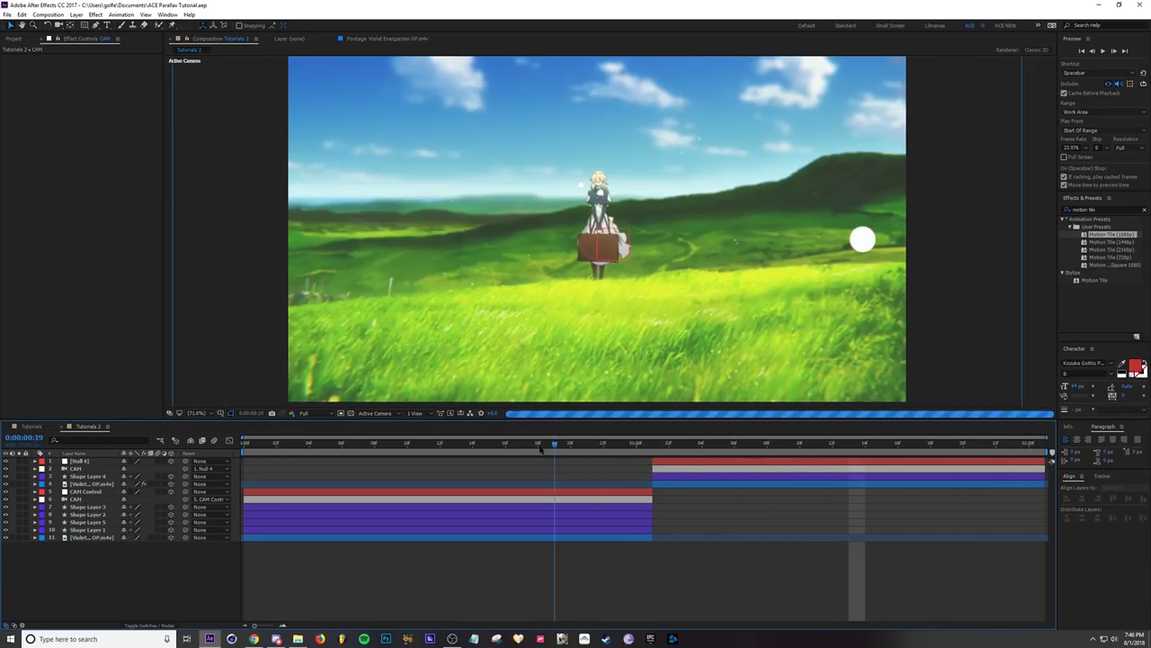